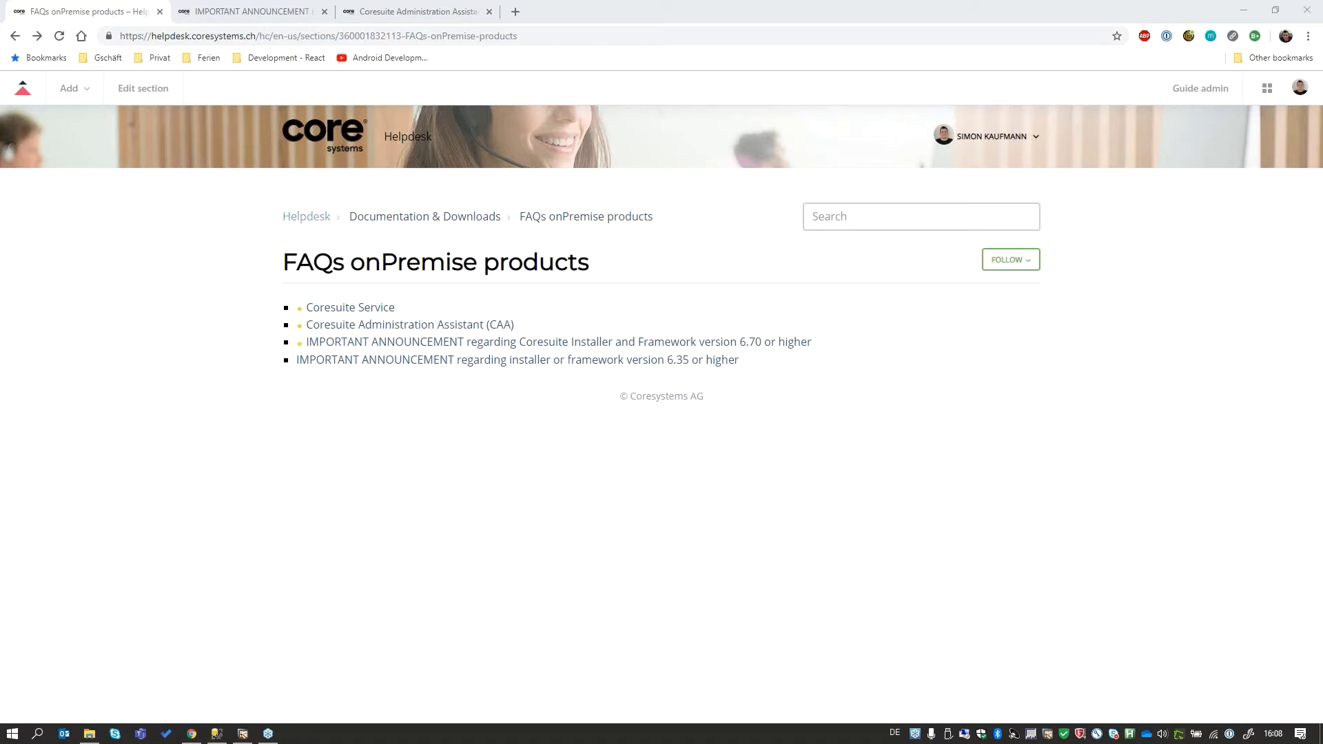
- Read the announcement on Coresuite Installer and Framework version 6.70 or higher, through the section on replacing the installer
drag(277, 261, 598, 271)
click(696, 288)
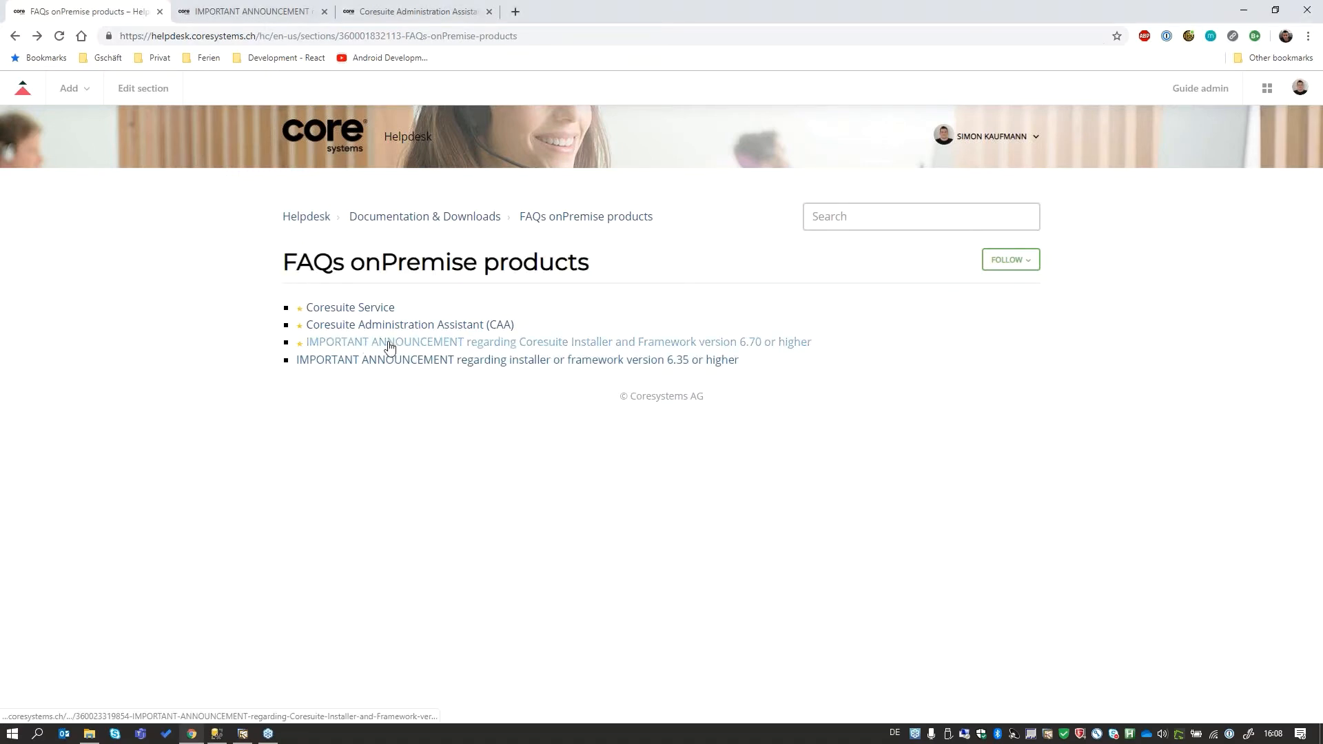
click(257, 14)
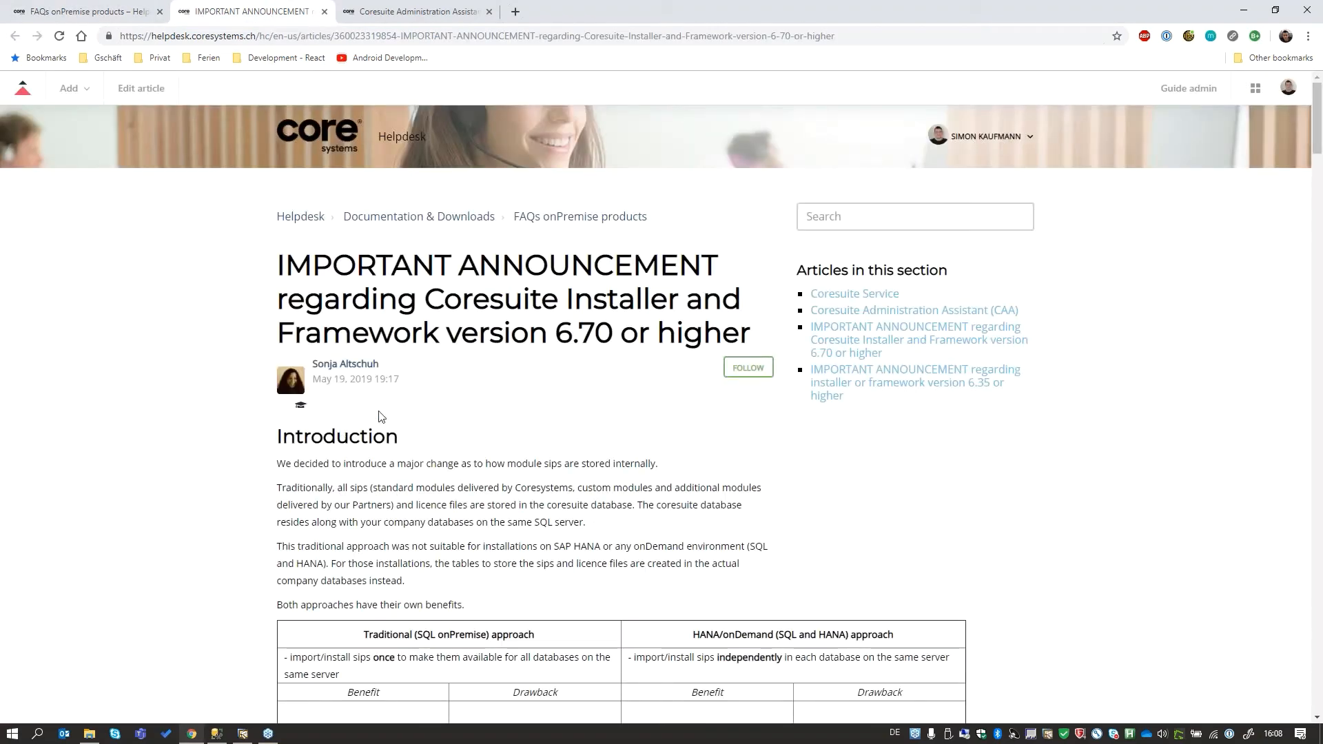
scroll(340, 430, down, 6)
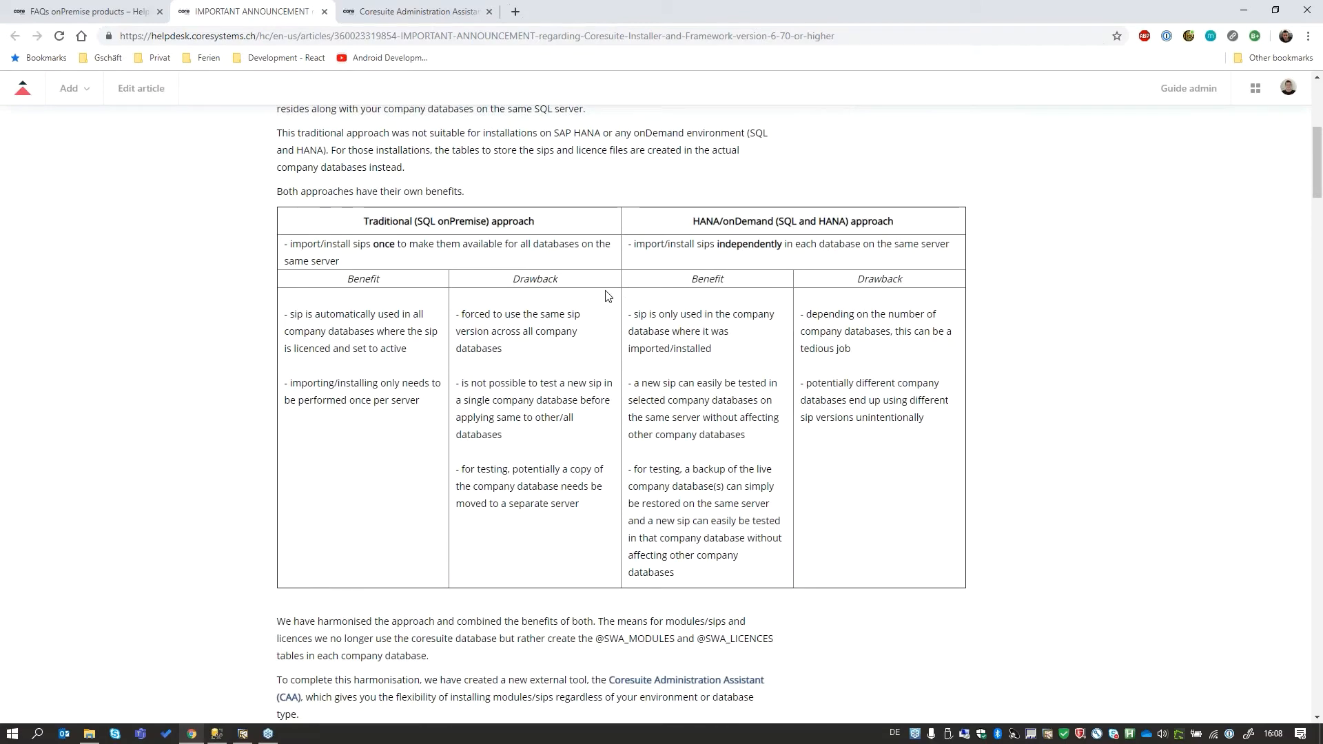
scroll(606, 295, down, 4)
scroll(604, 295, down, 4)
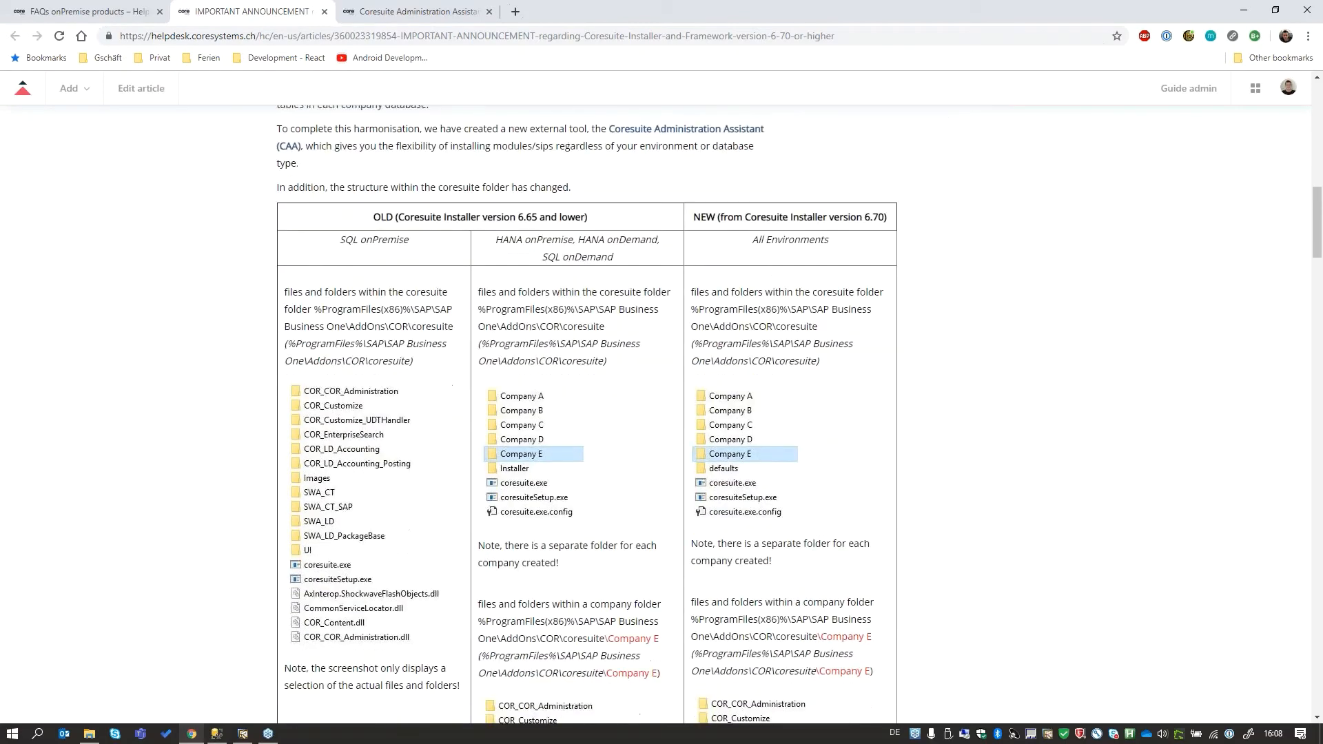
scroll(620, 238, down, 4)
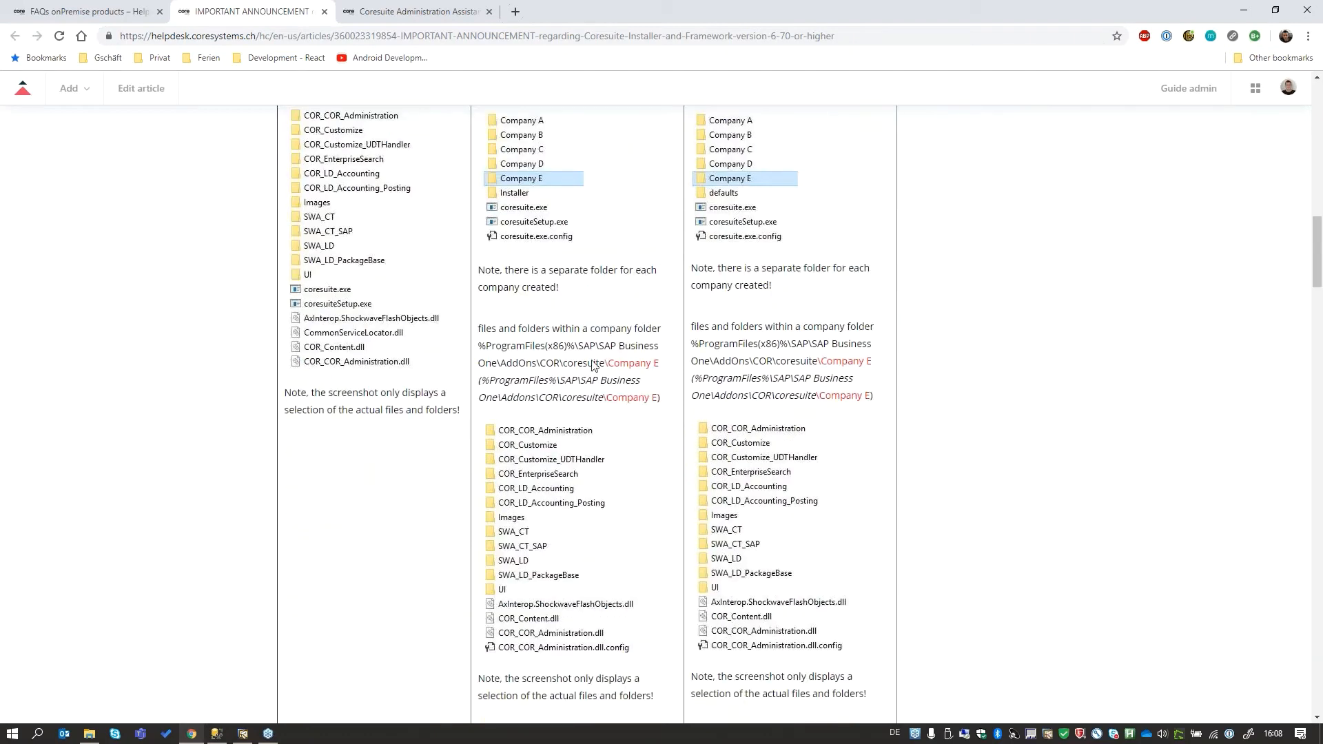
scroll(593, 366, down, 13)
scroll(319, 269, up, 2)
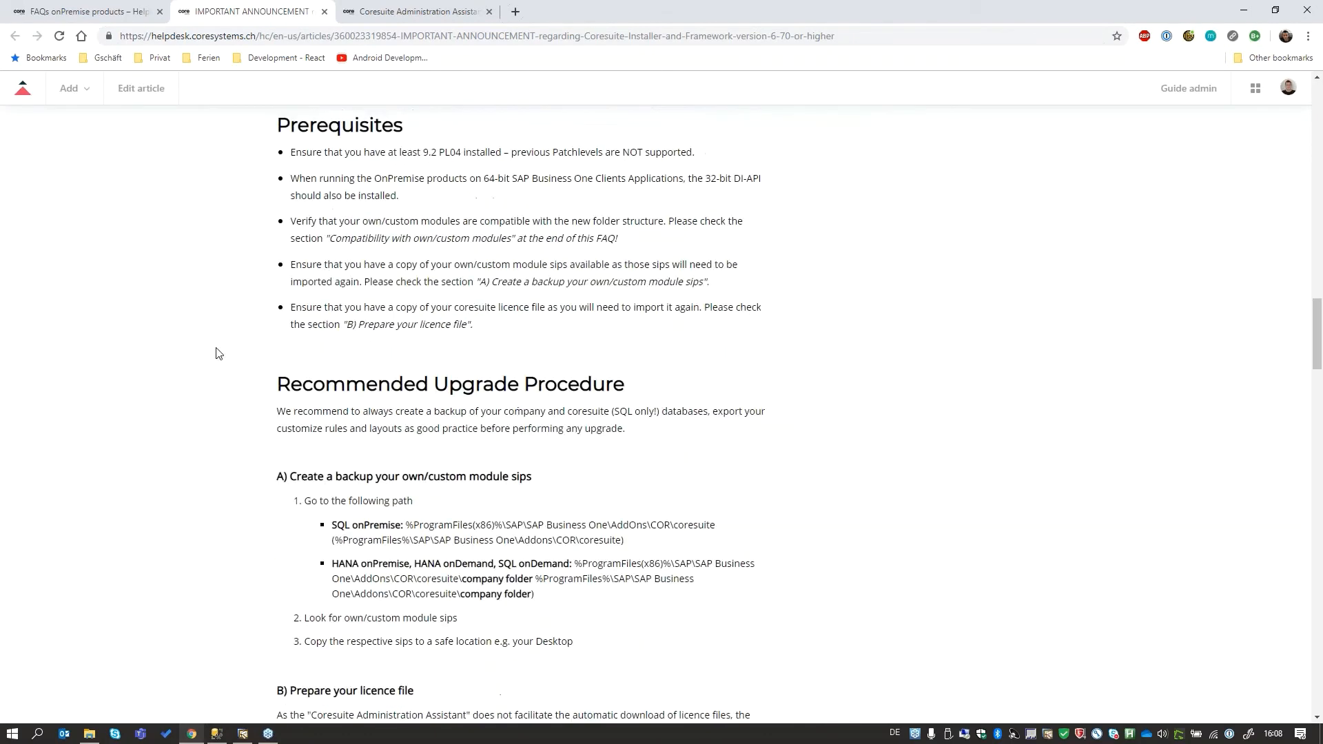
scroll(174, 382, down, 4)
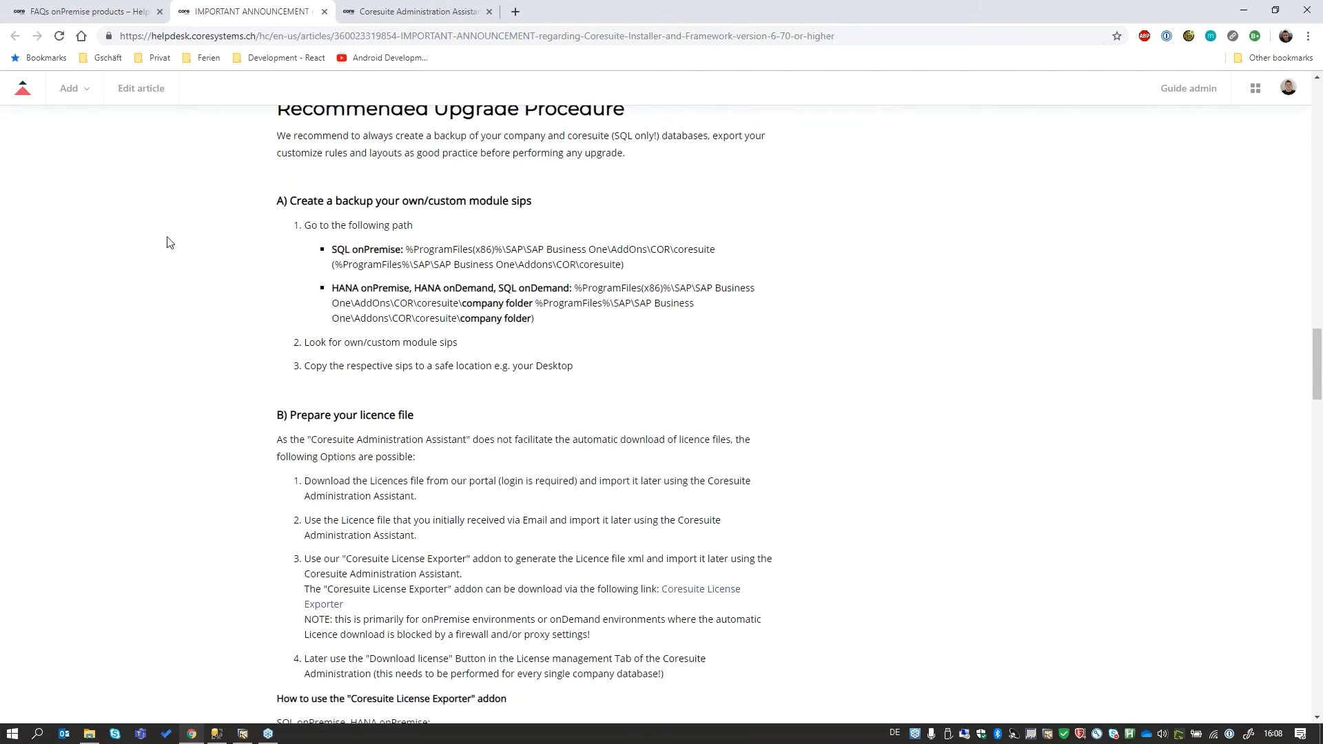
scroll(219, 233, down, 14)
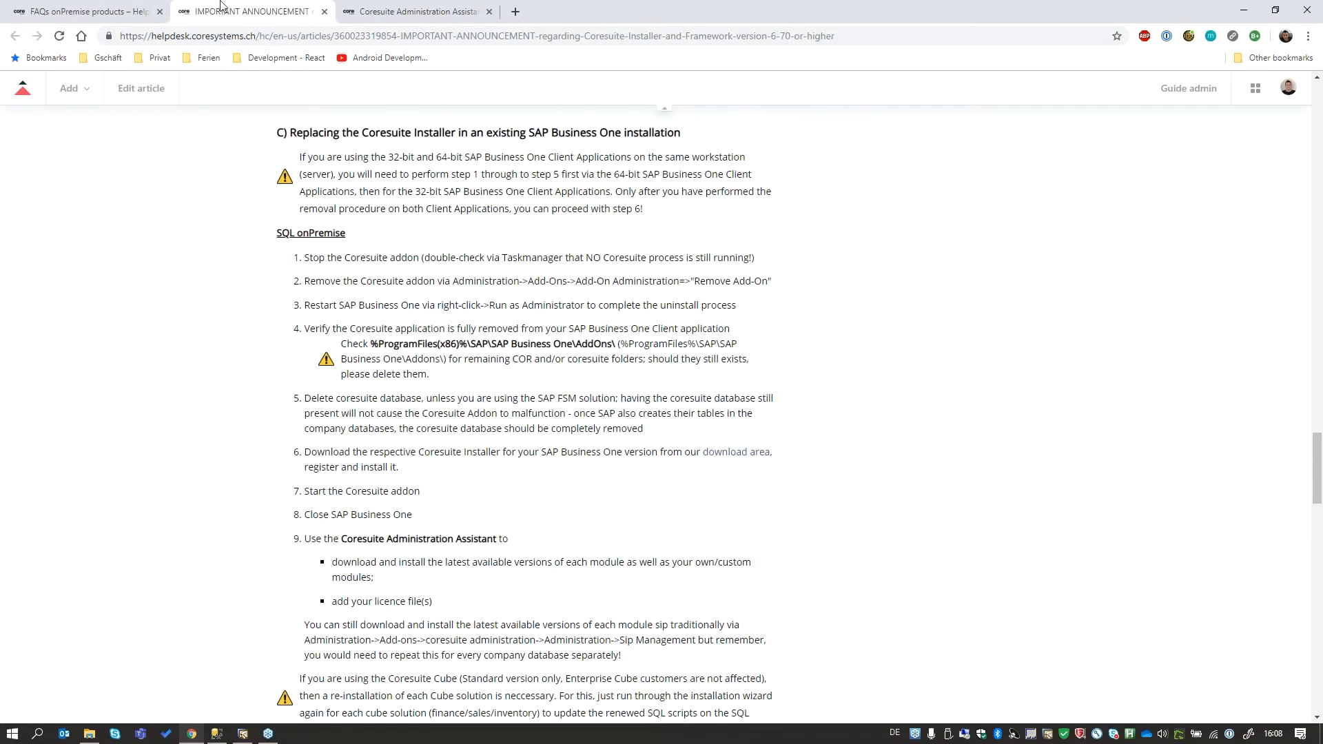
- Check the Coresuite Administration Assistant (CAA) article for its version line and attached document, and return to the FAQs onPremise products list
click(416, 11)
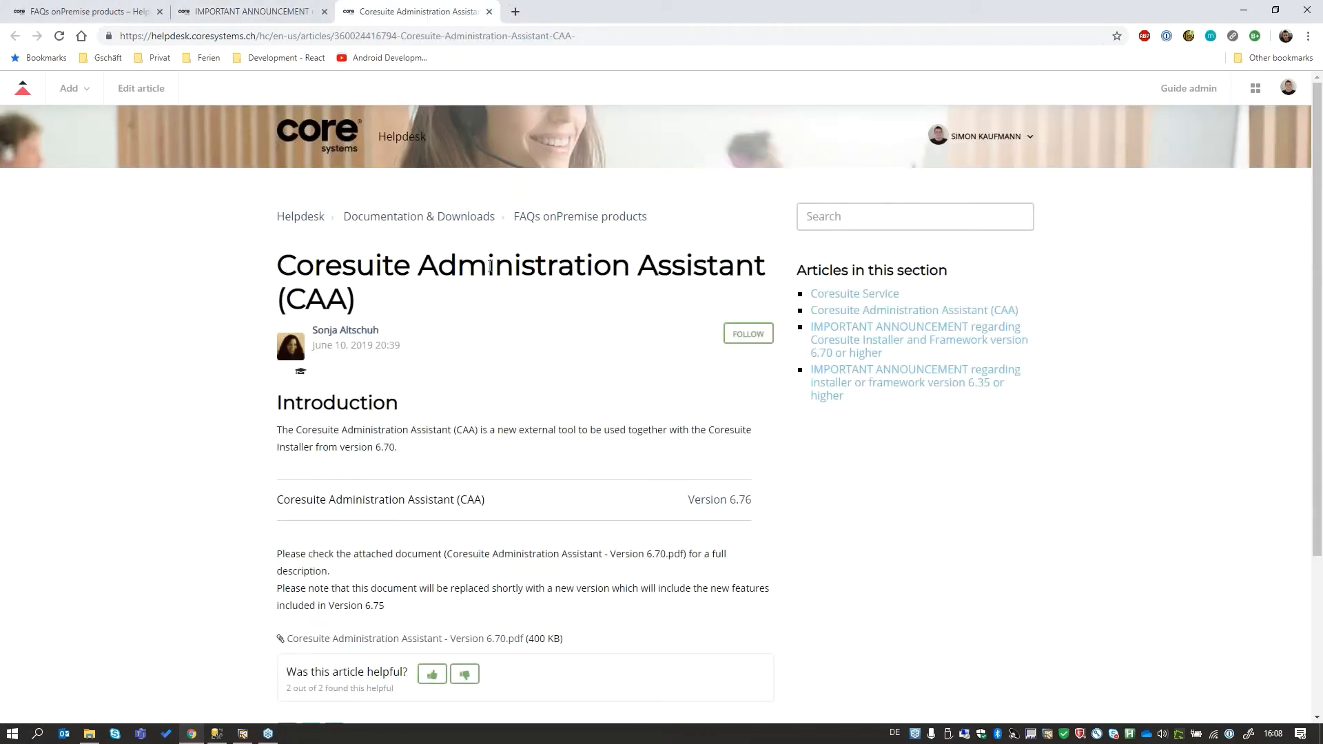
drag(263, 517, 776, 505)
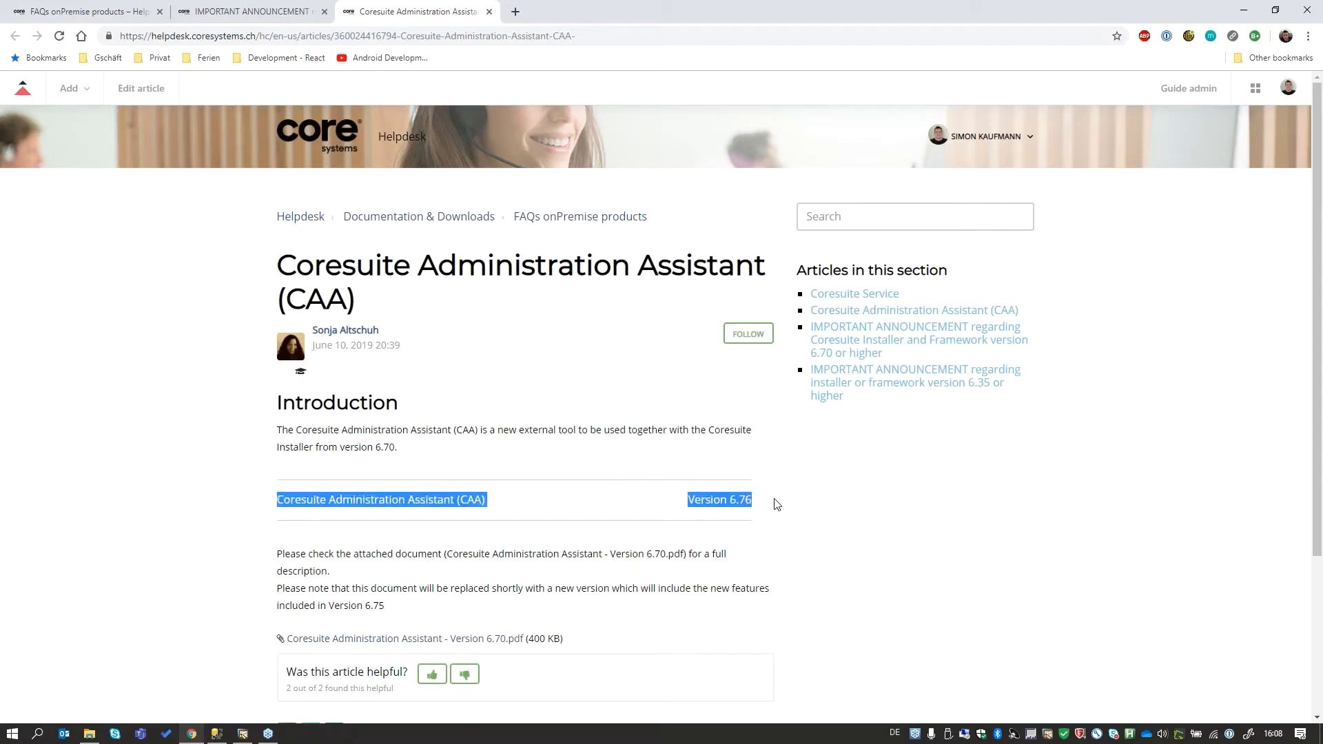
click(522, 461)
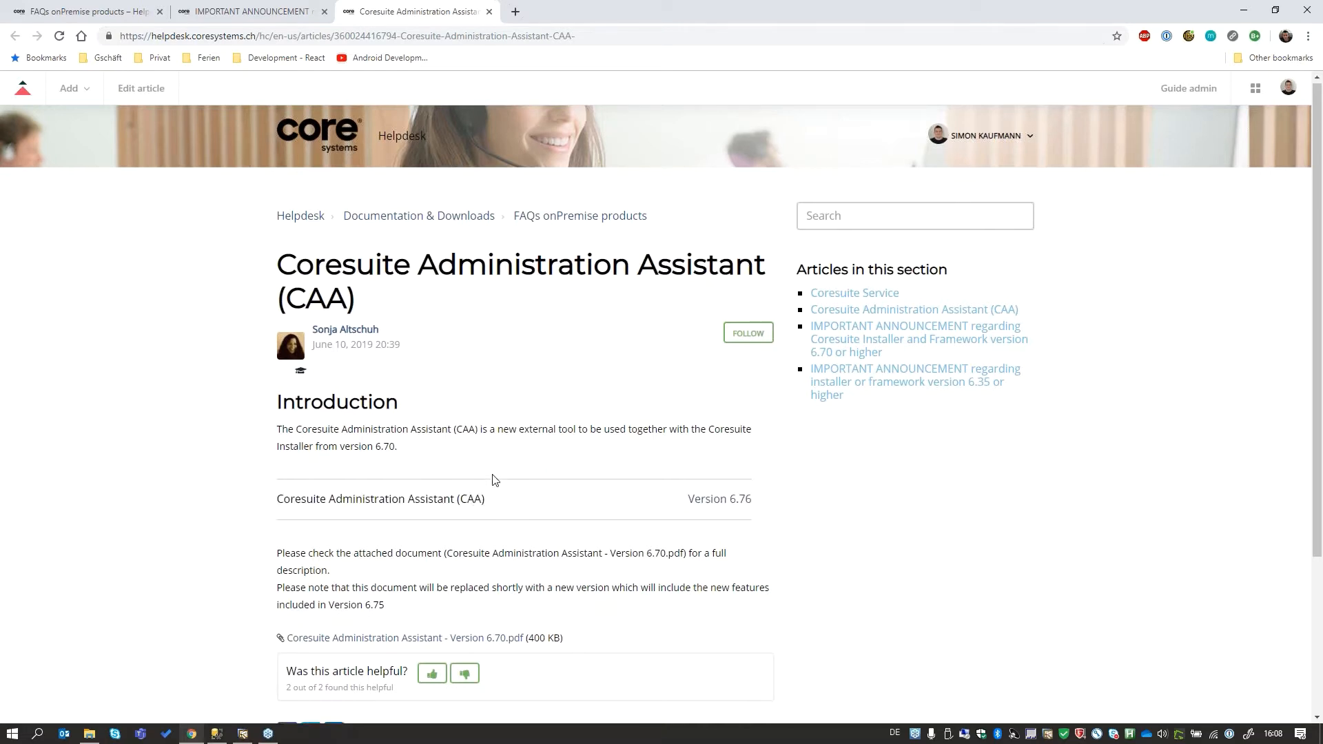
scroll(493, 478, down, 2)
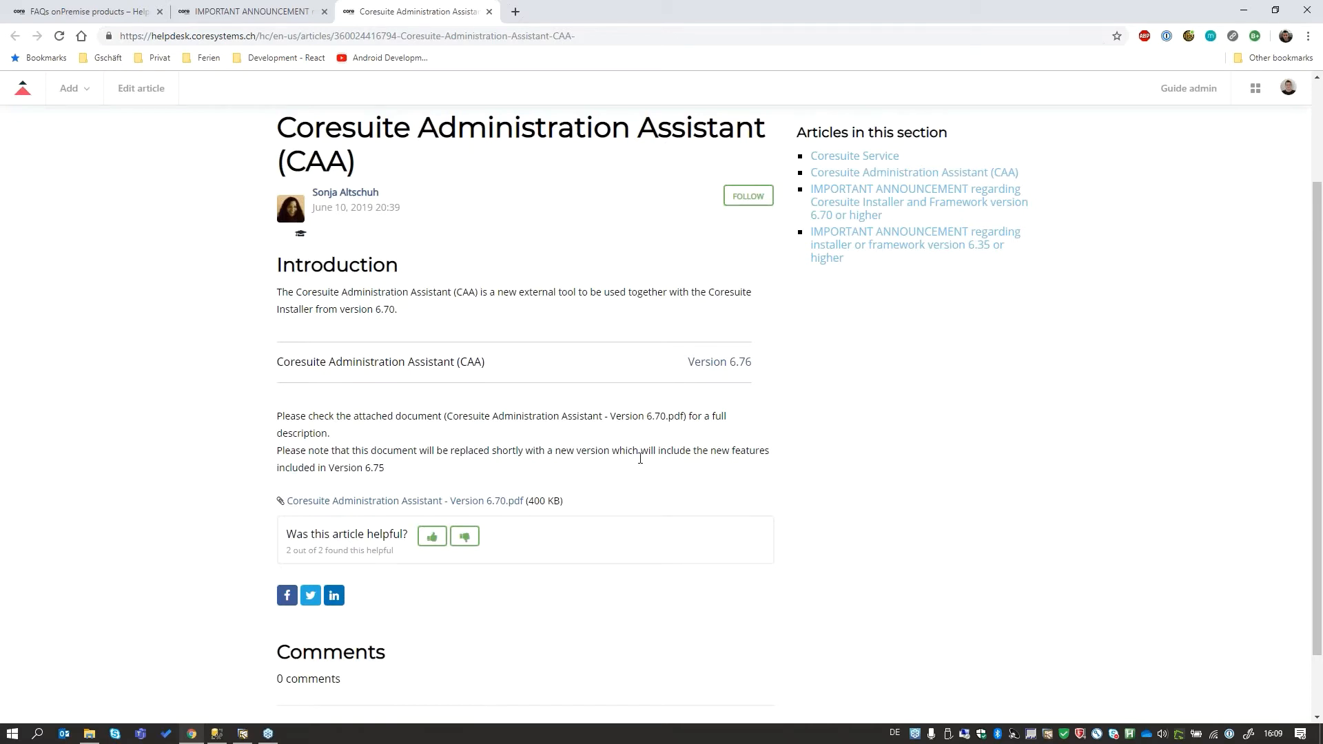
scroll(499, 542, up, 1)
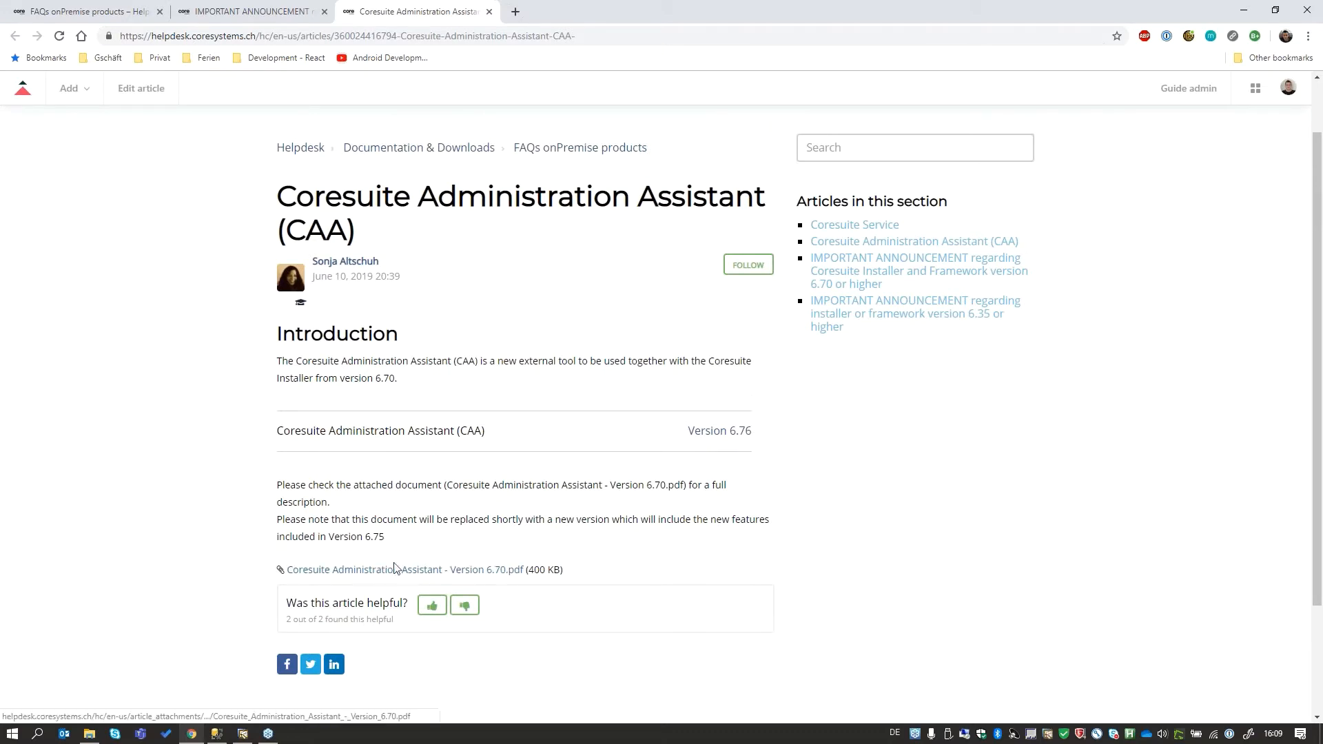
click(80, 5)
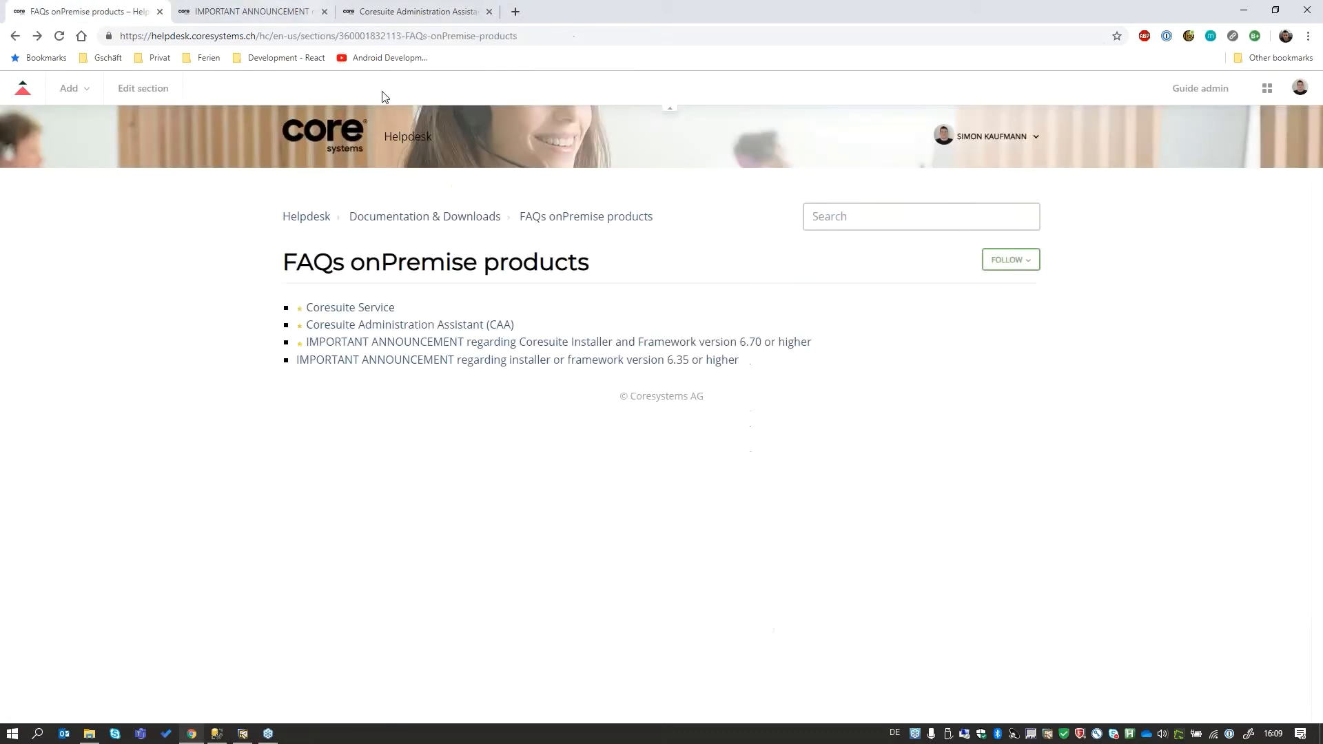
- Switch to SQL Server Management Studio and inspect the tables in the coresuite database
click(217, 734)
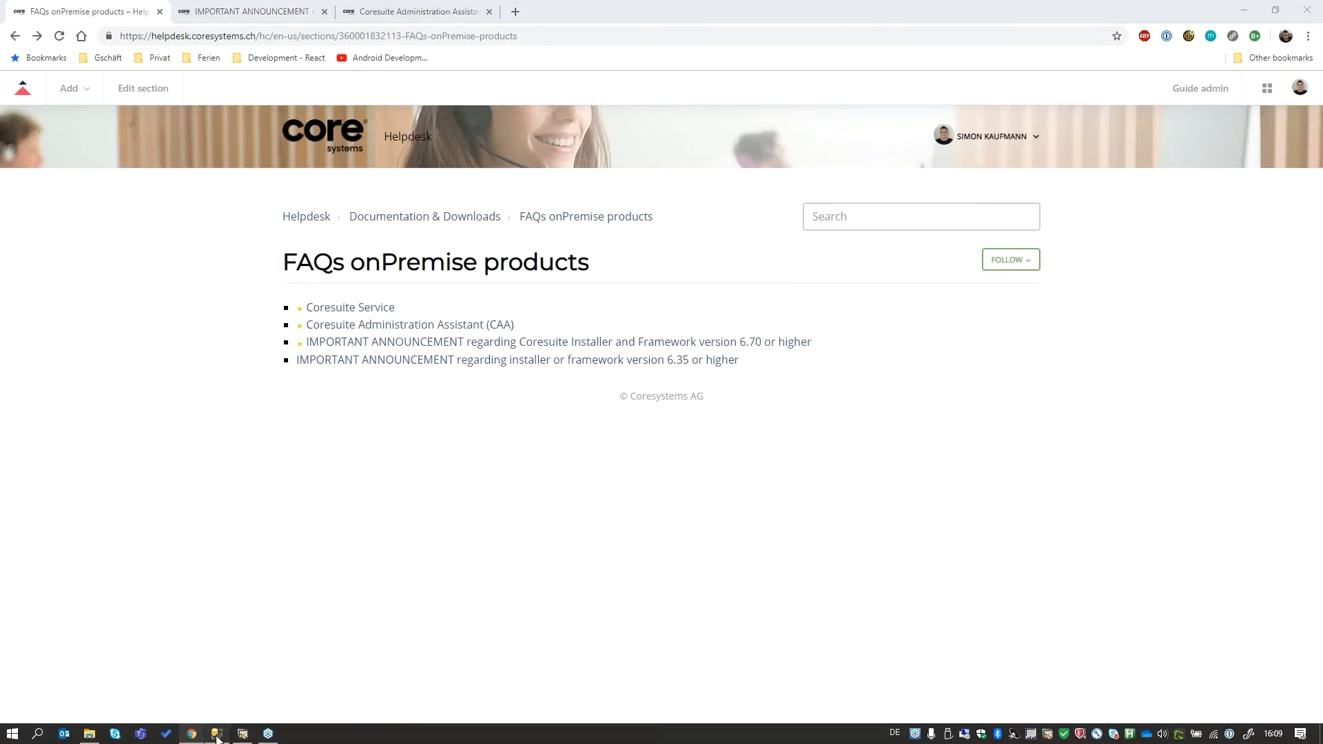
click(453, 172)
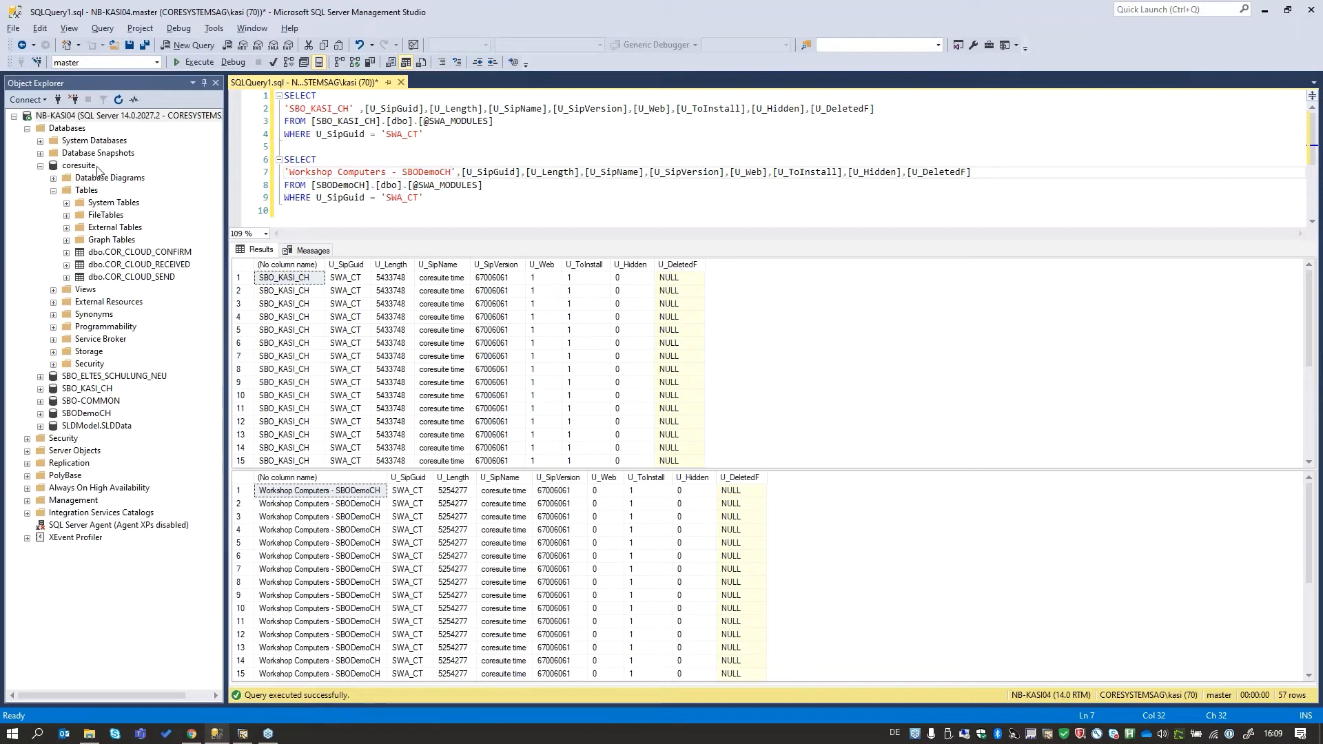
click(66, 169)
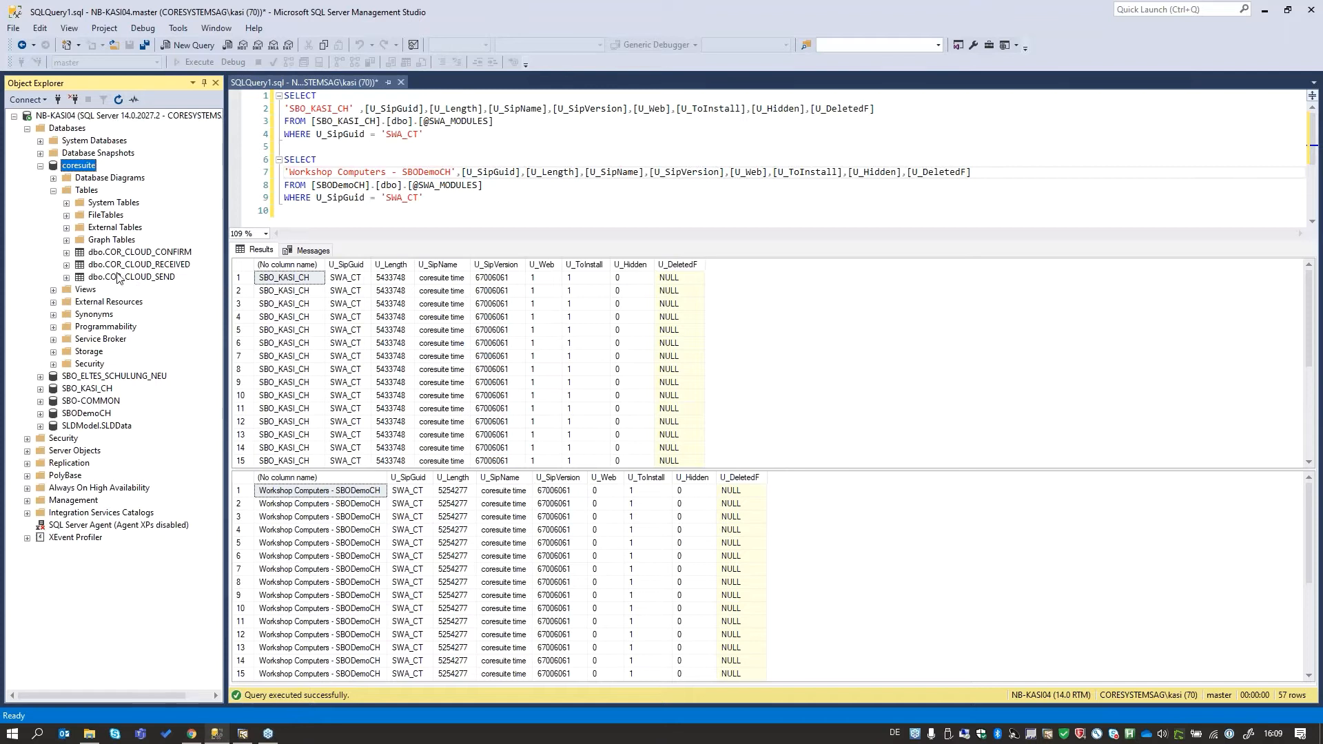
click(39, 389)
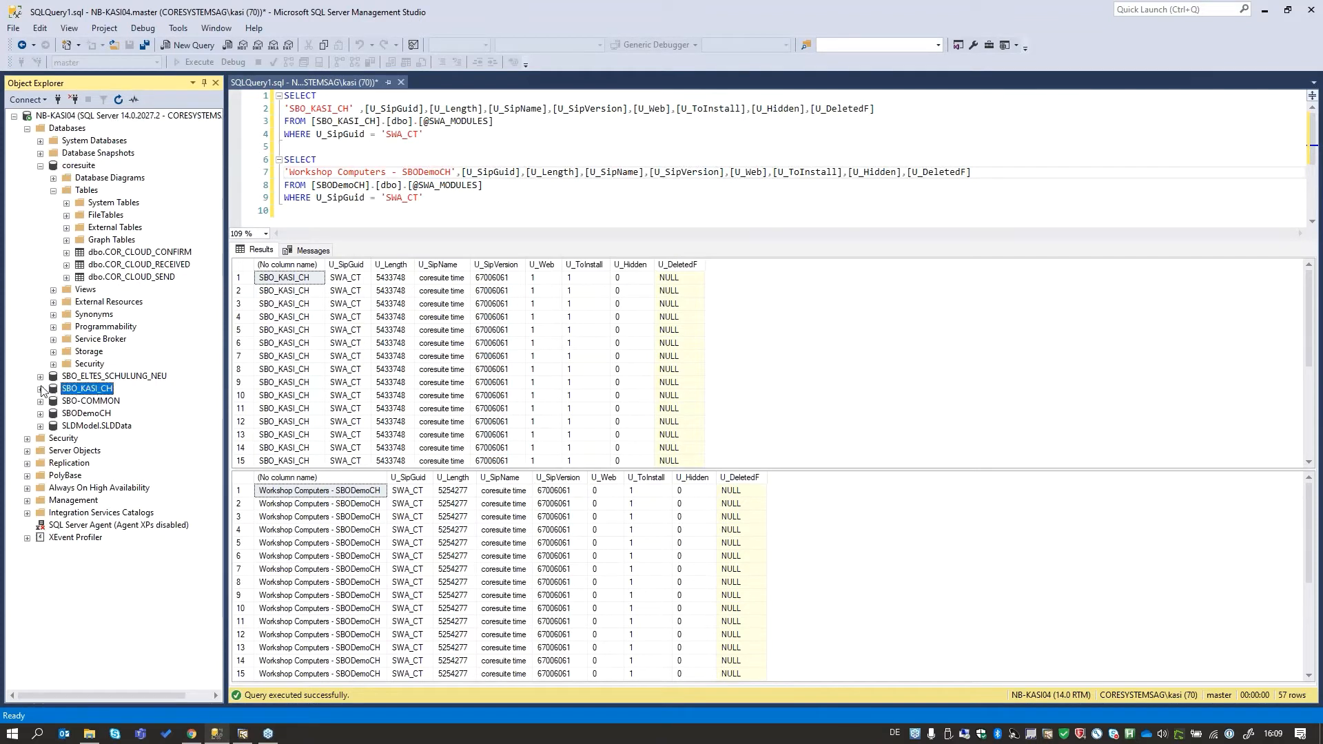
scroll(104, 293, down, 10)
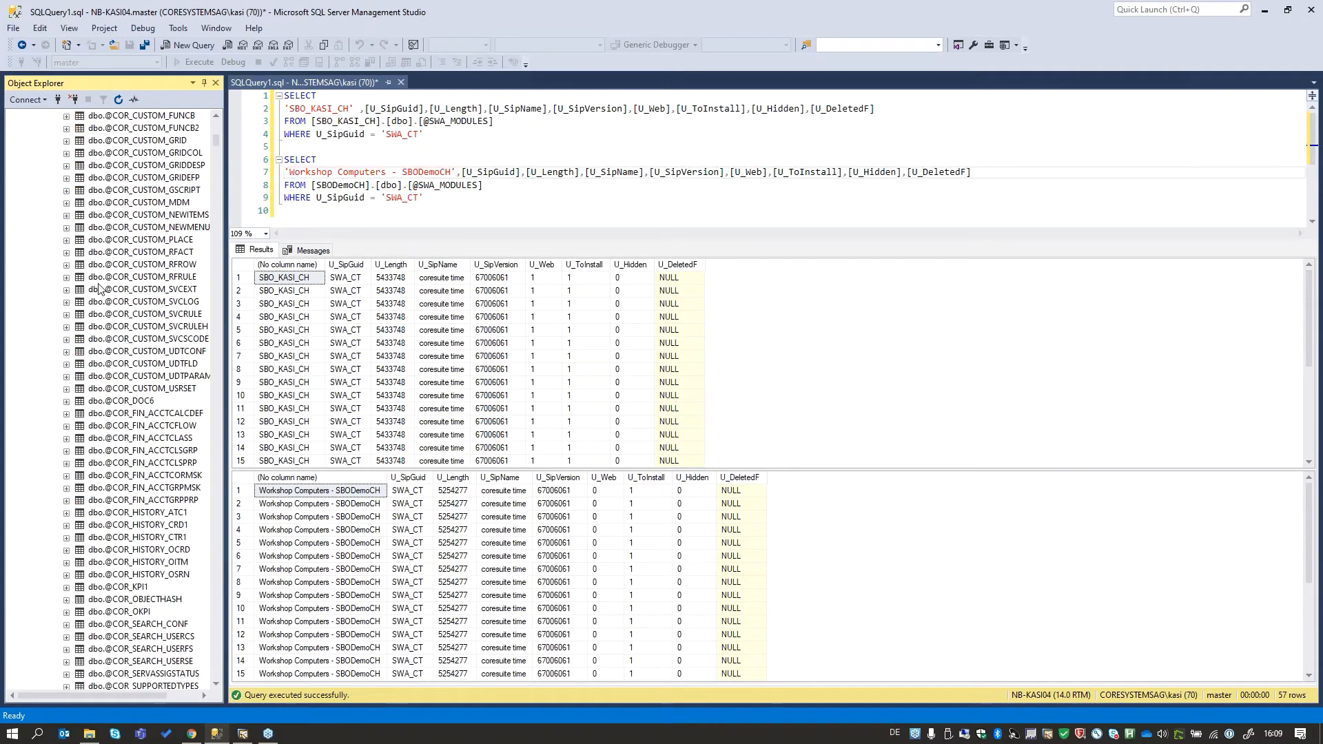
scroll(103, 293, down, 3)
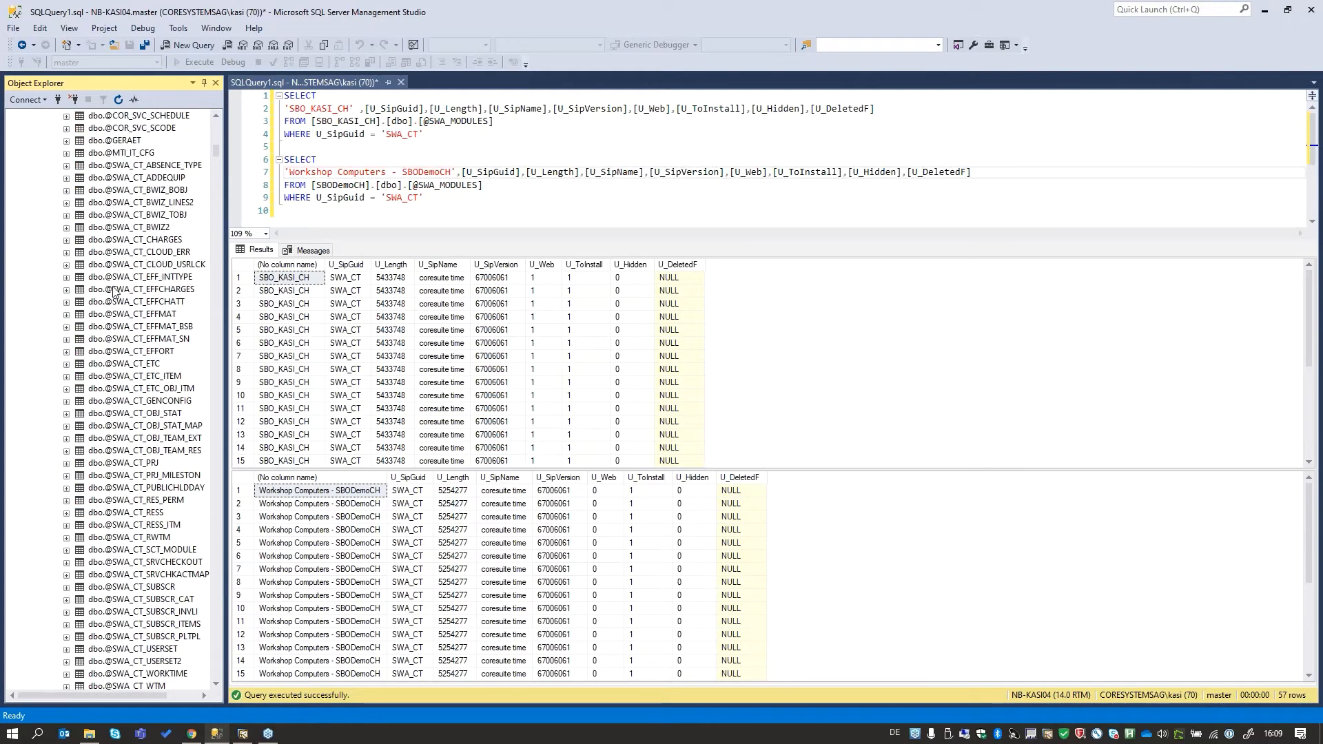
scroll(116, 293, down, 20)
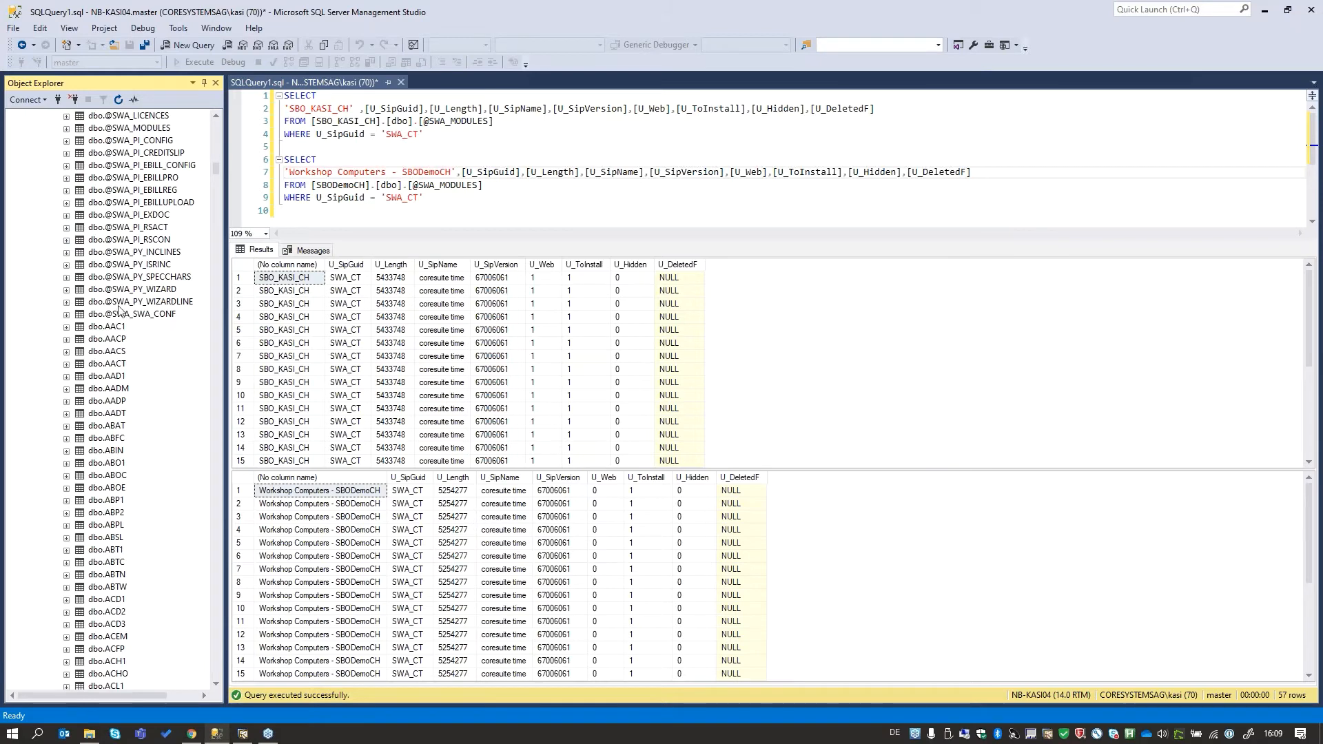
scroll(148, 249, up, 1)
click(142, 165)
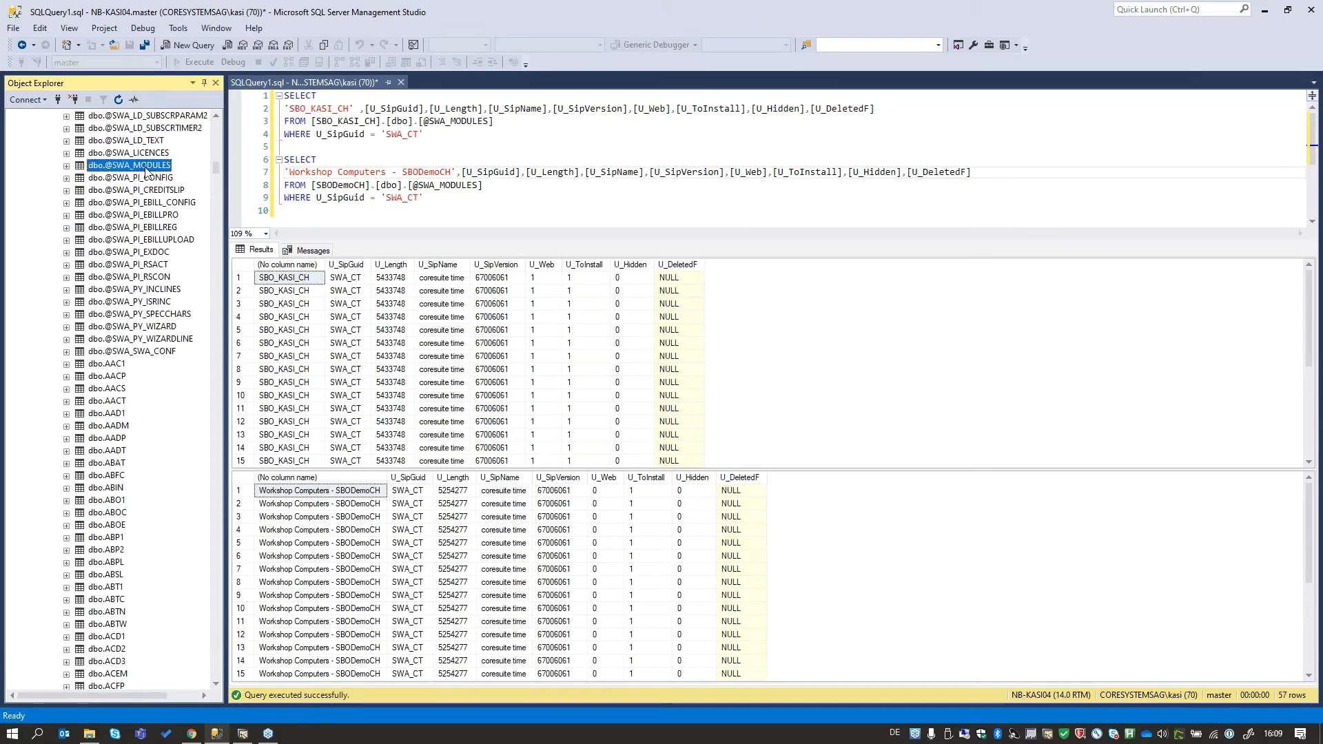
scroll(127, 196, up, 1)
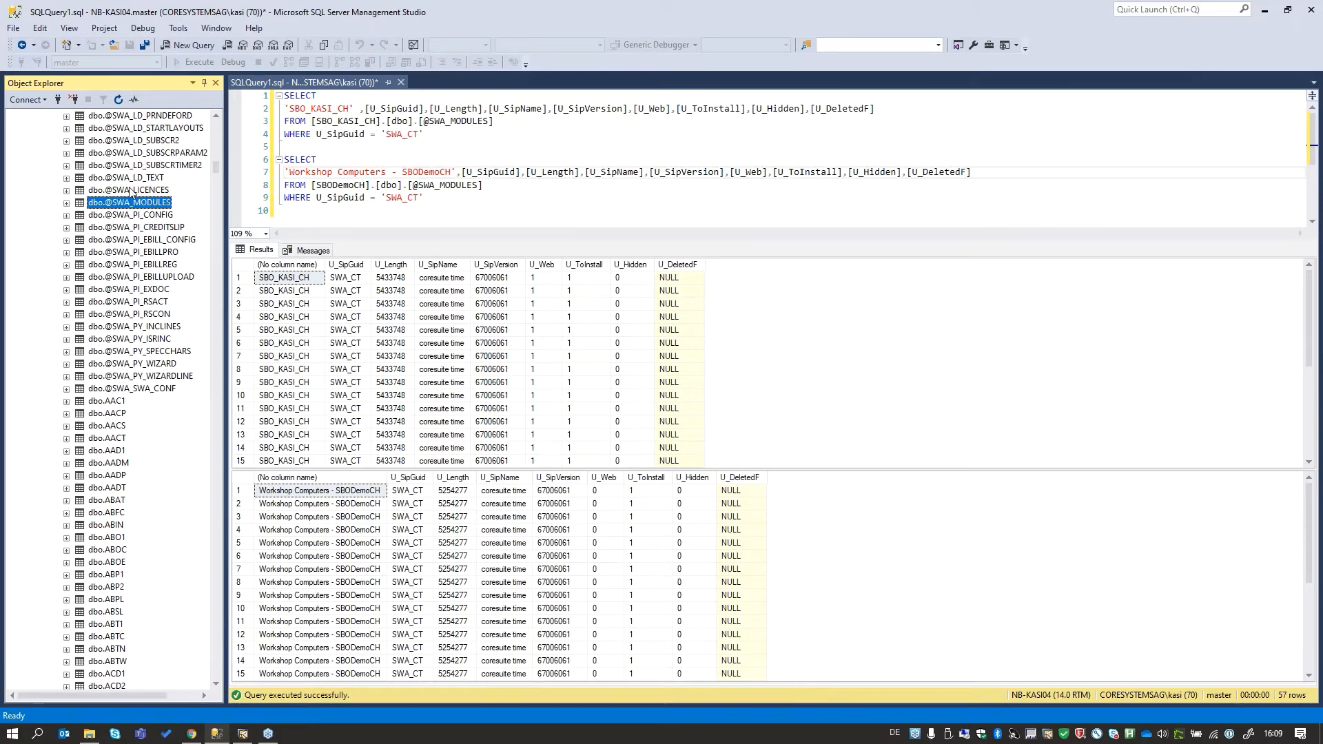
click(129, 191)
click(138, 204)
scroll(200, 236, up, 20)
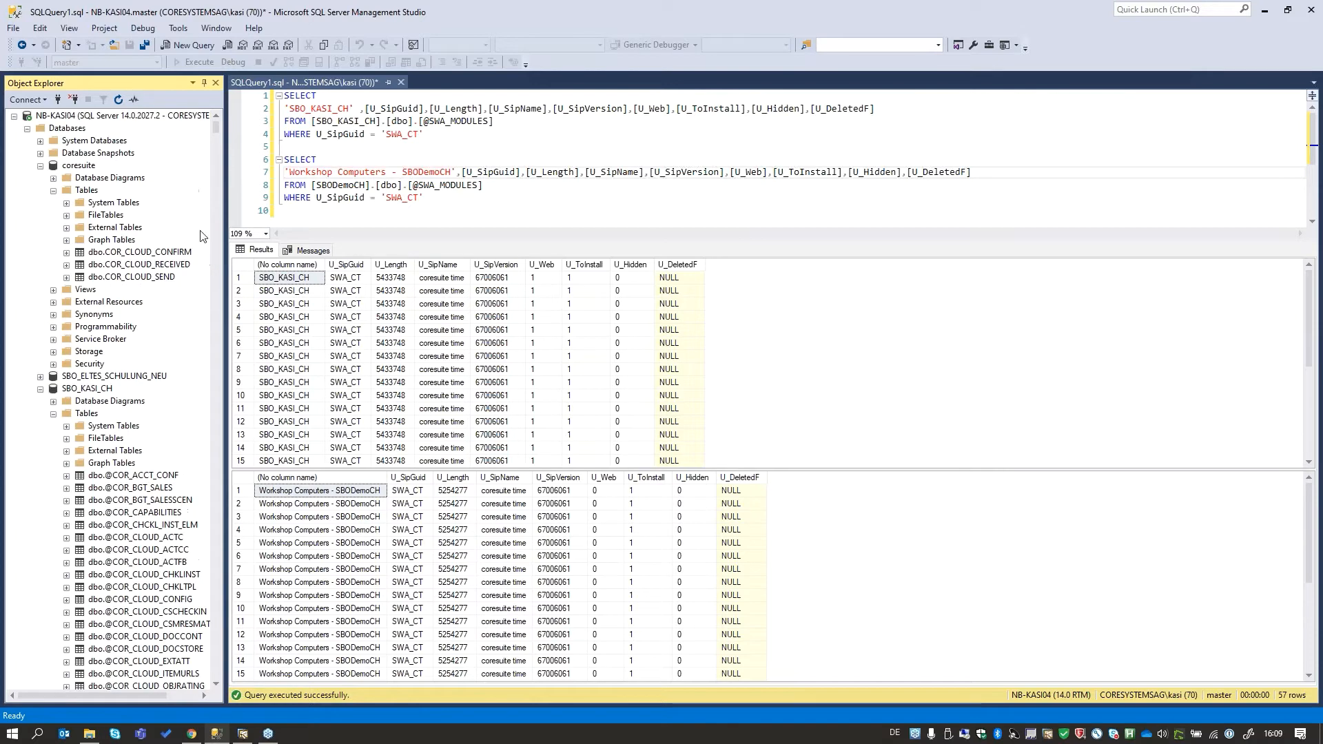
- Collapse the SBO_KASI_CH and coresuite databases in the object tree and minimize SQL Server Management Studio
click(72, 166)
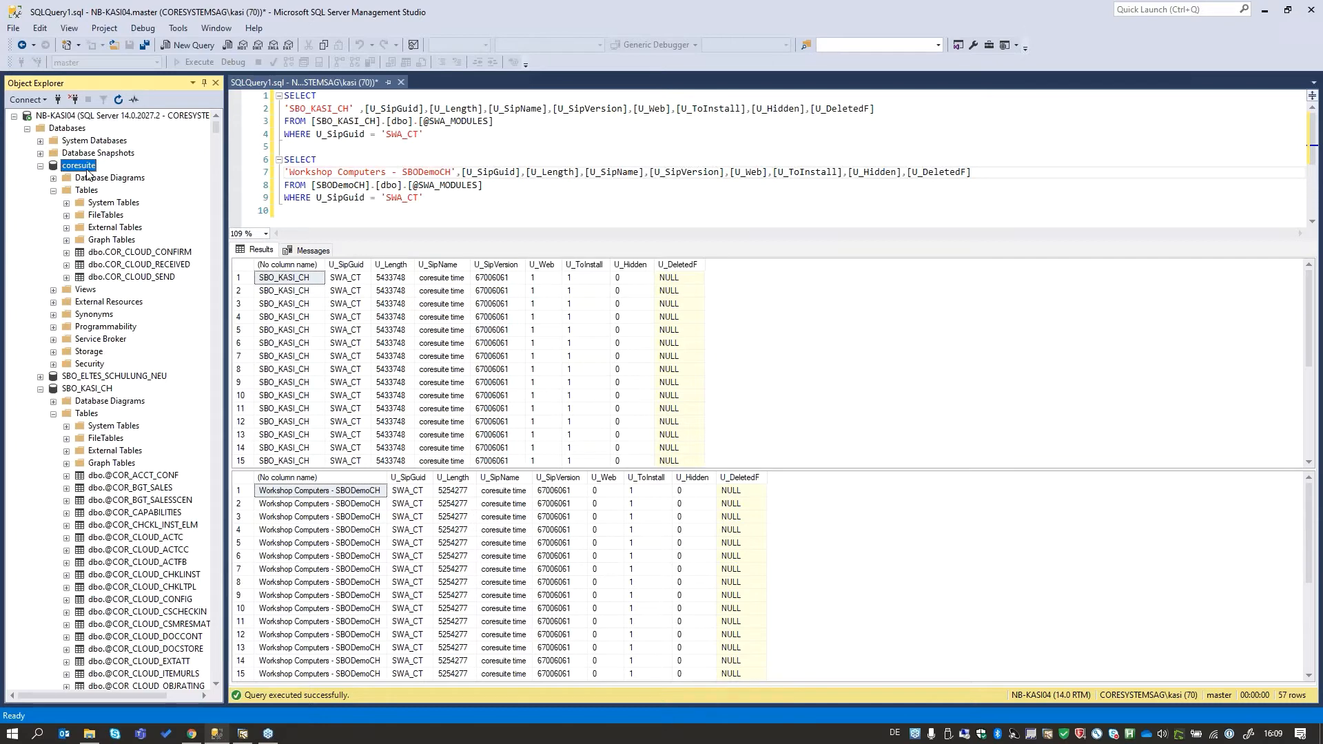
click(40, 389)
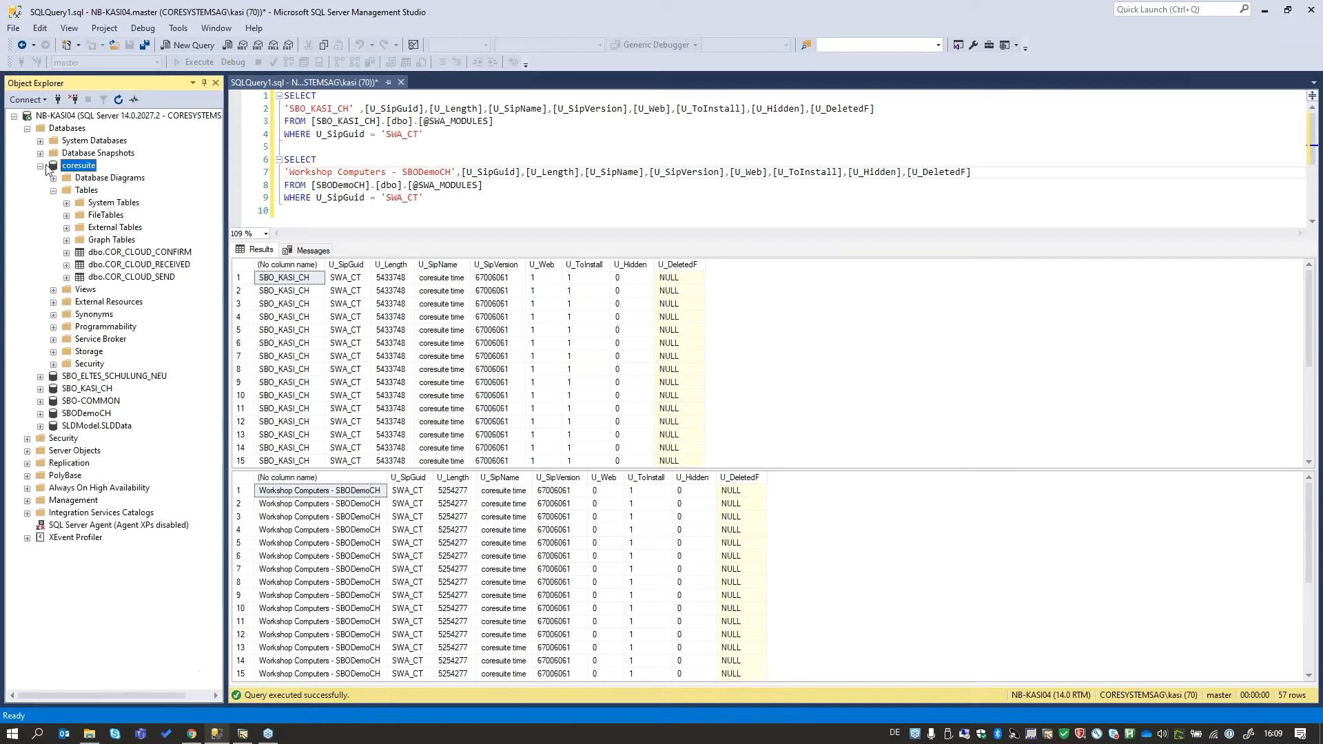
click(41, 166)
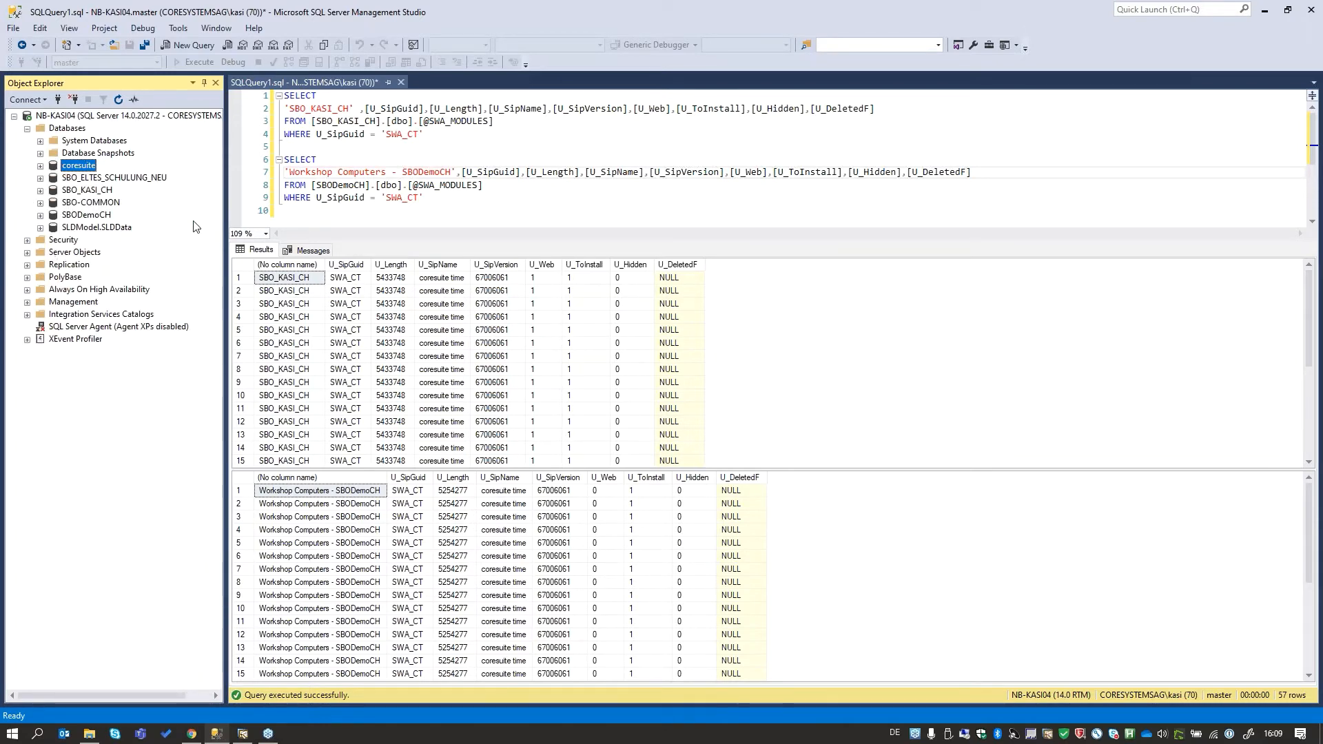
click(1265, 11)
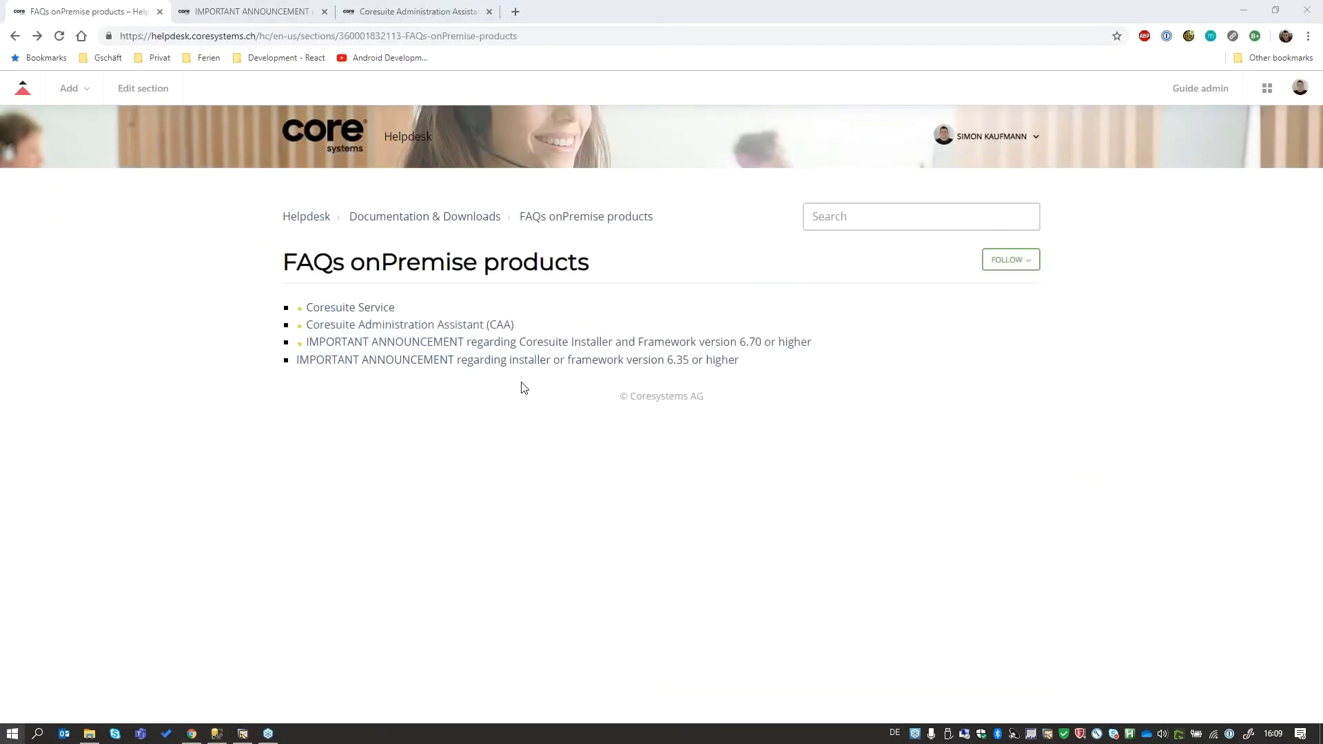
- Launch the Coresuite Administration Assistant and view the tasks it offers without choosing one
key(super)
click(274, 193)
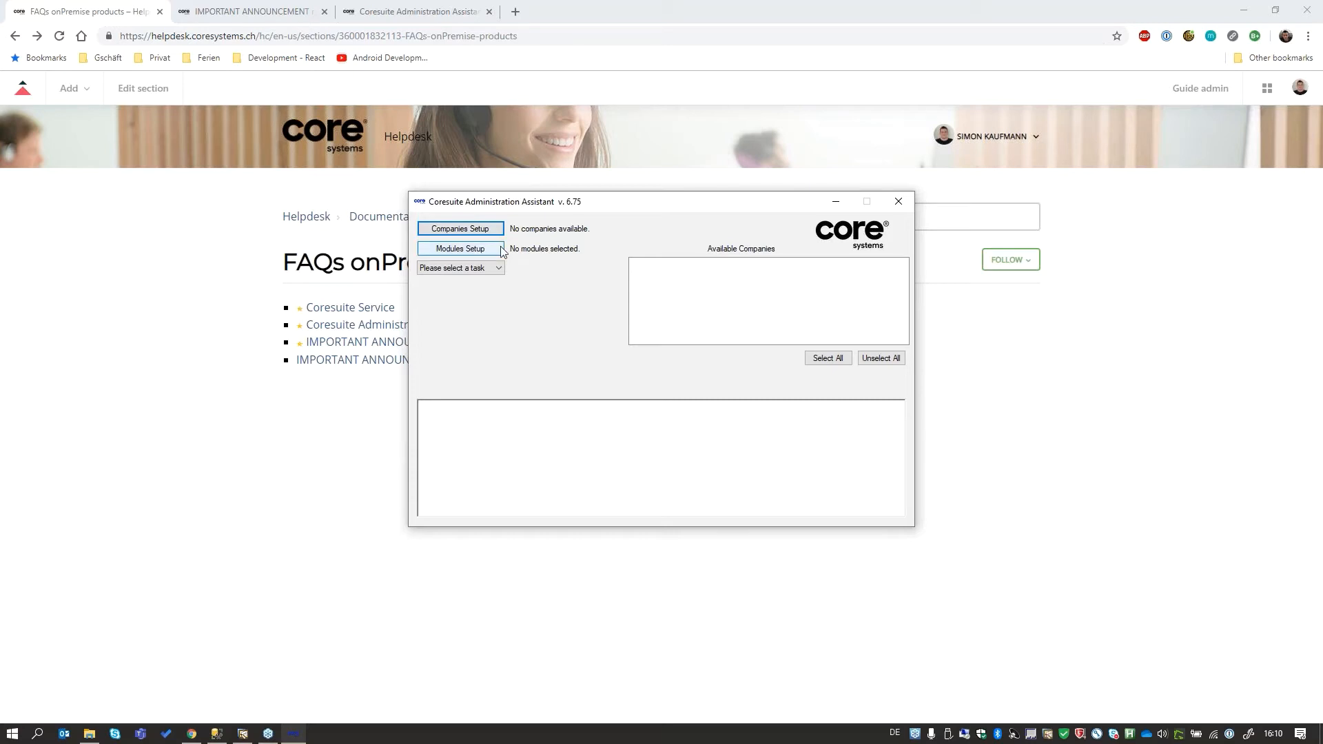
click(488, 268)
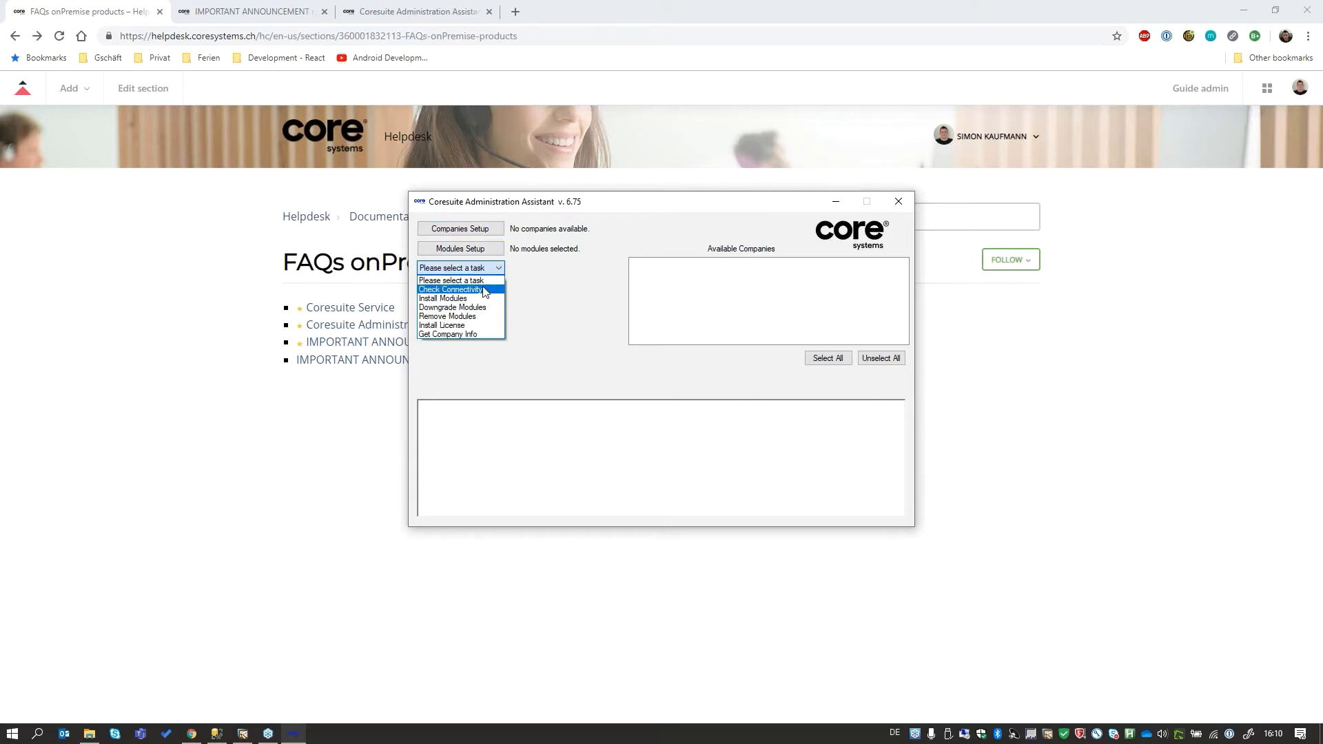
click(562, 288)
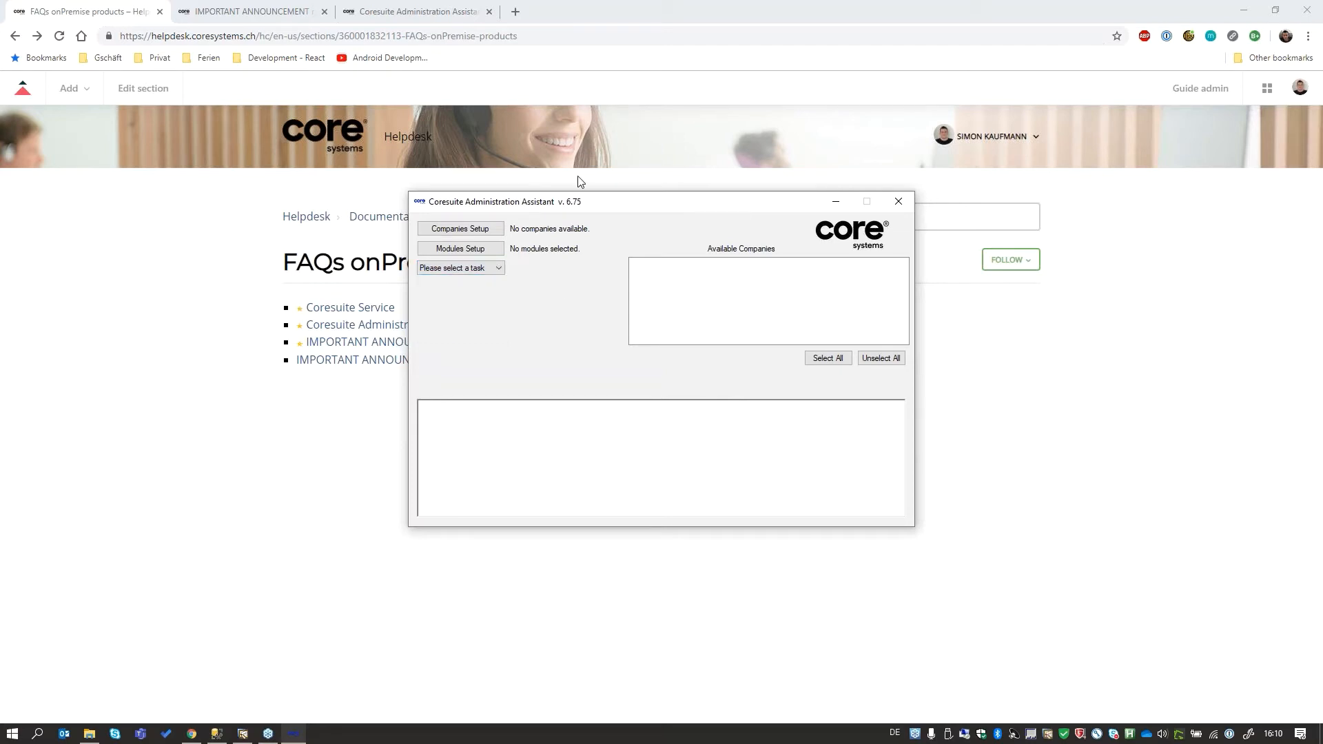
- Open the companies setup and view the blank details form for a new company, closing the form without saving
click(482, 231)
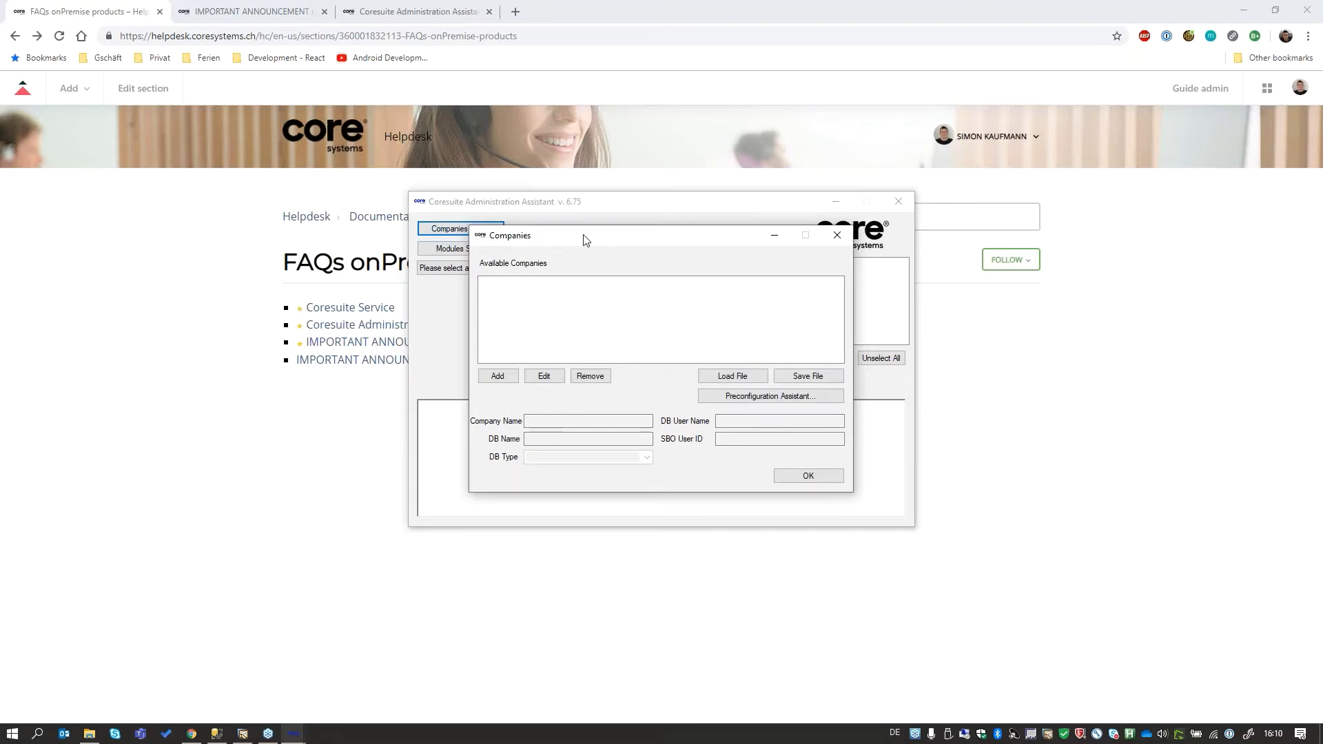
drag(581, 235, 660, 218)
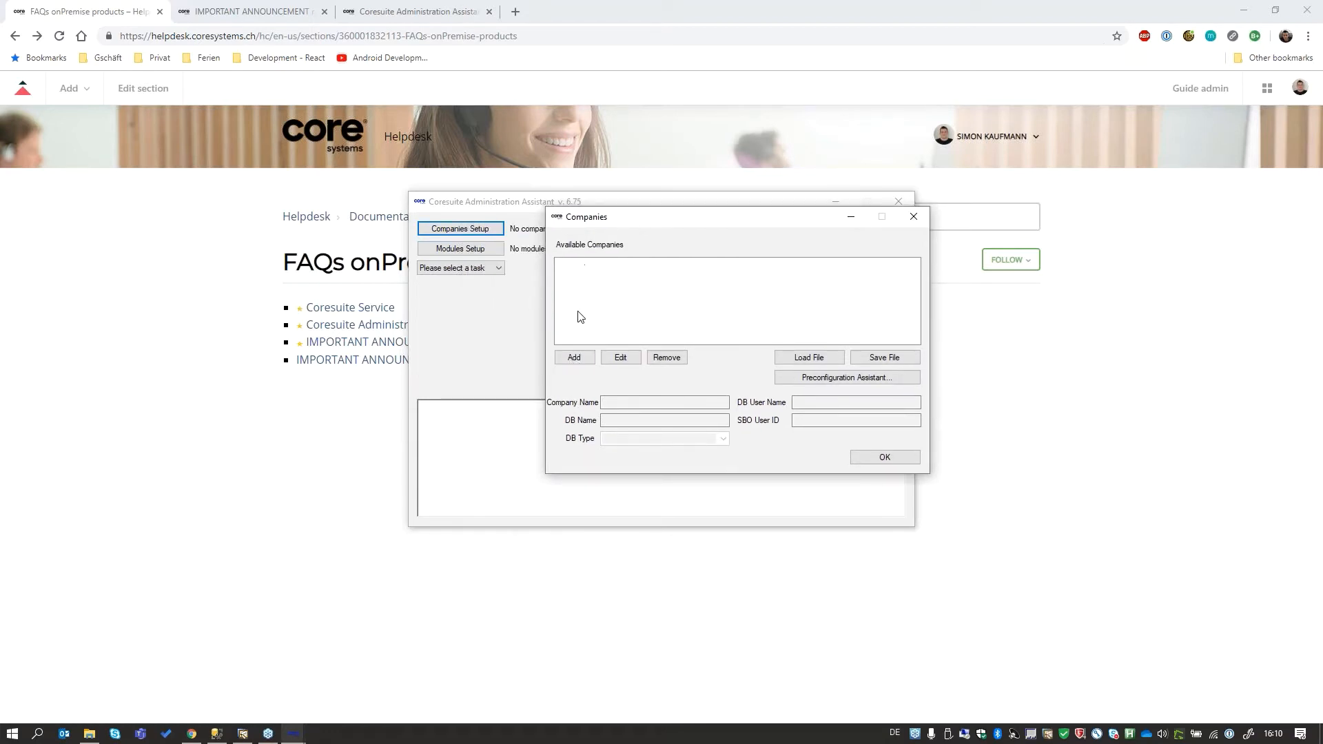
click(578, 359)
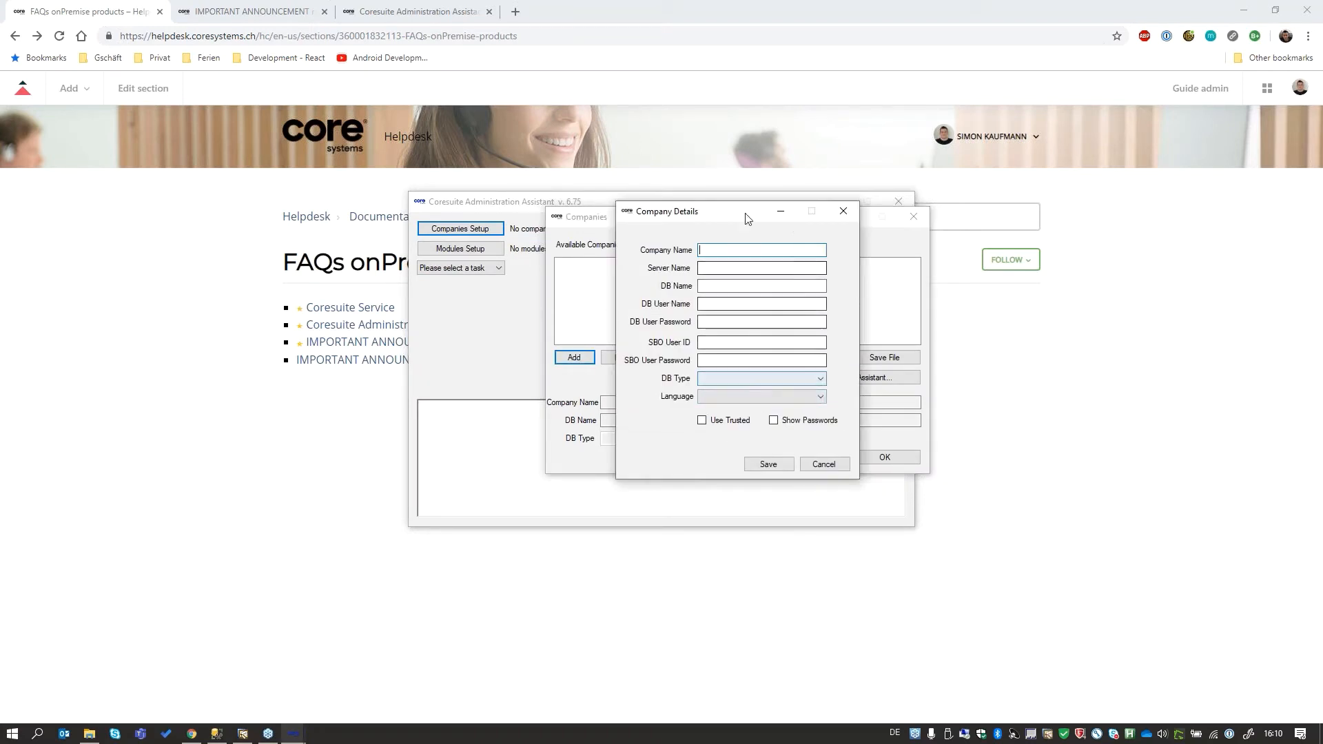
click(842, 212)
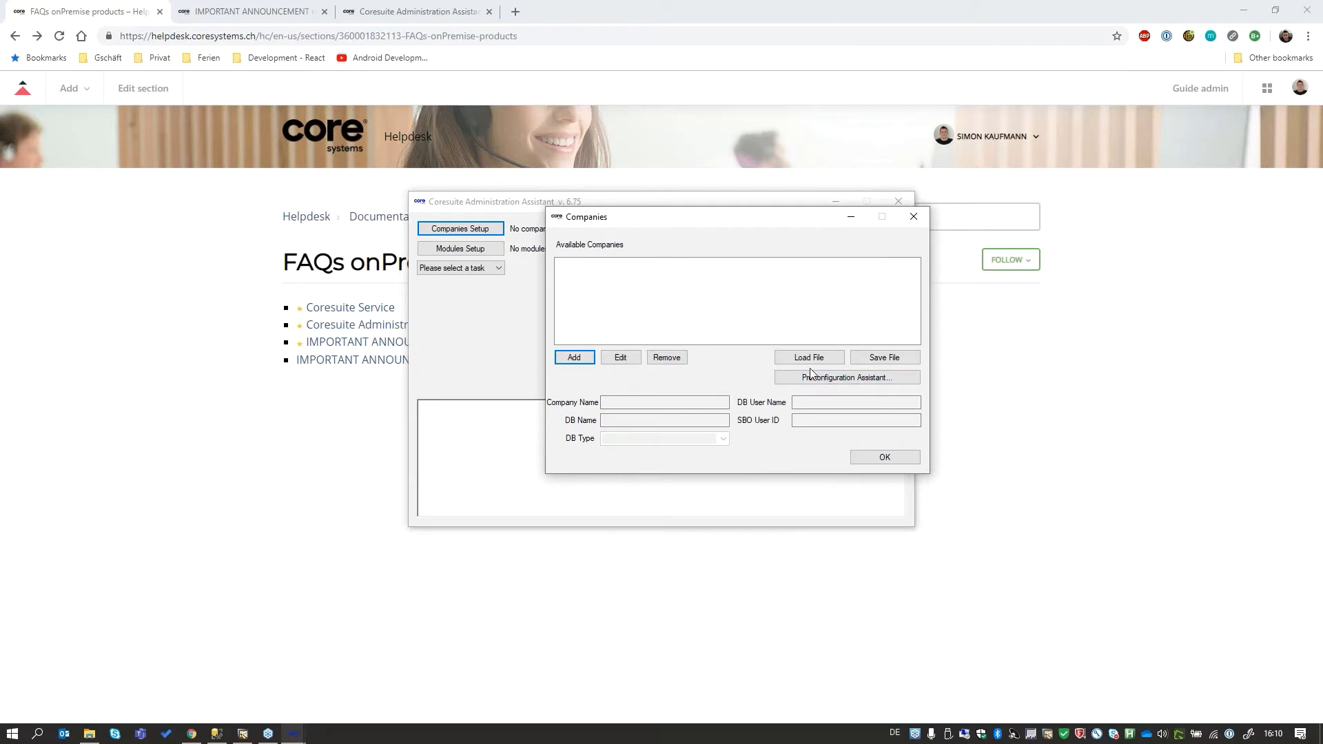
- Retrieve the databases on server NB-KASI04 in the Preconfiguration Assistant, using DB user sa and entering the database user password
click(854, 386)
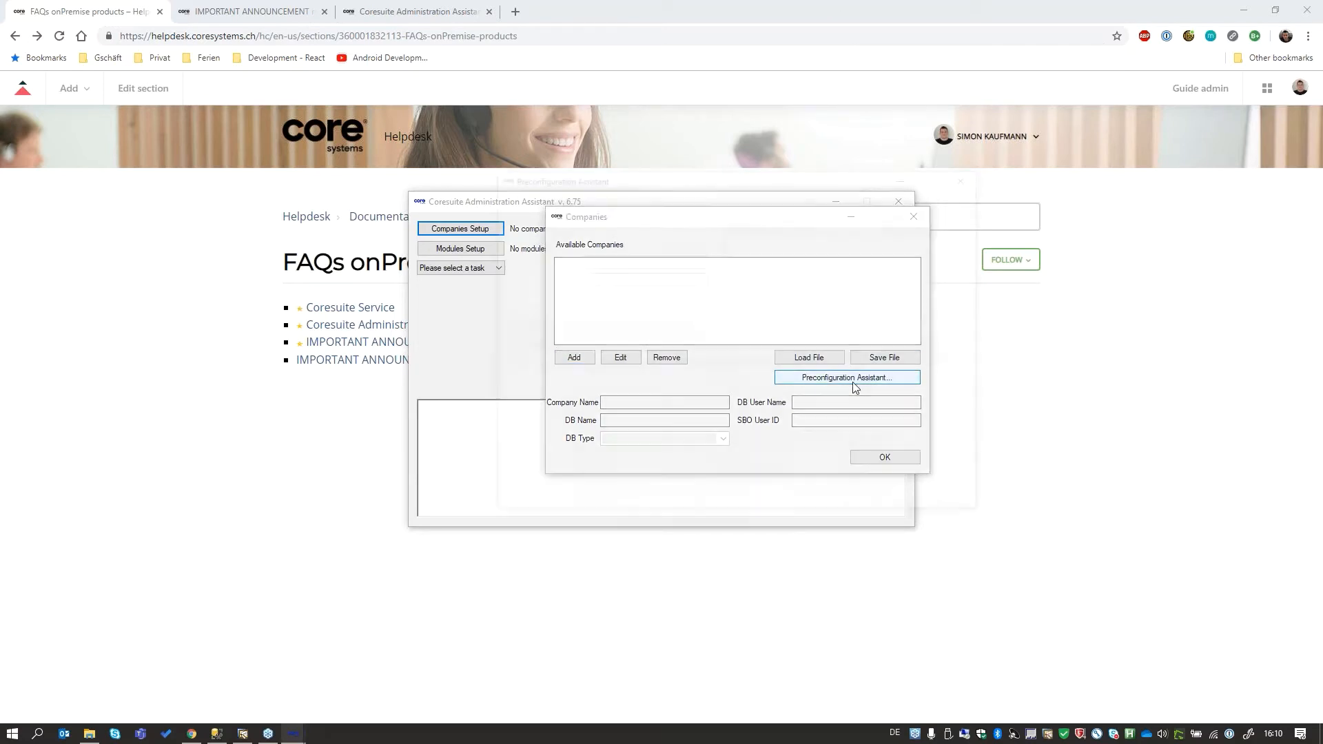
text(NB-KASI04)
key(Tab)
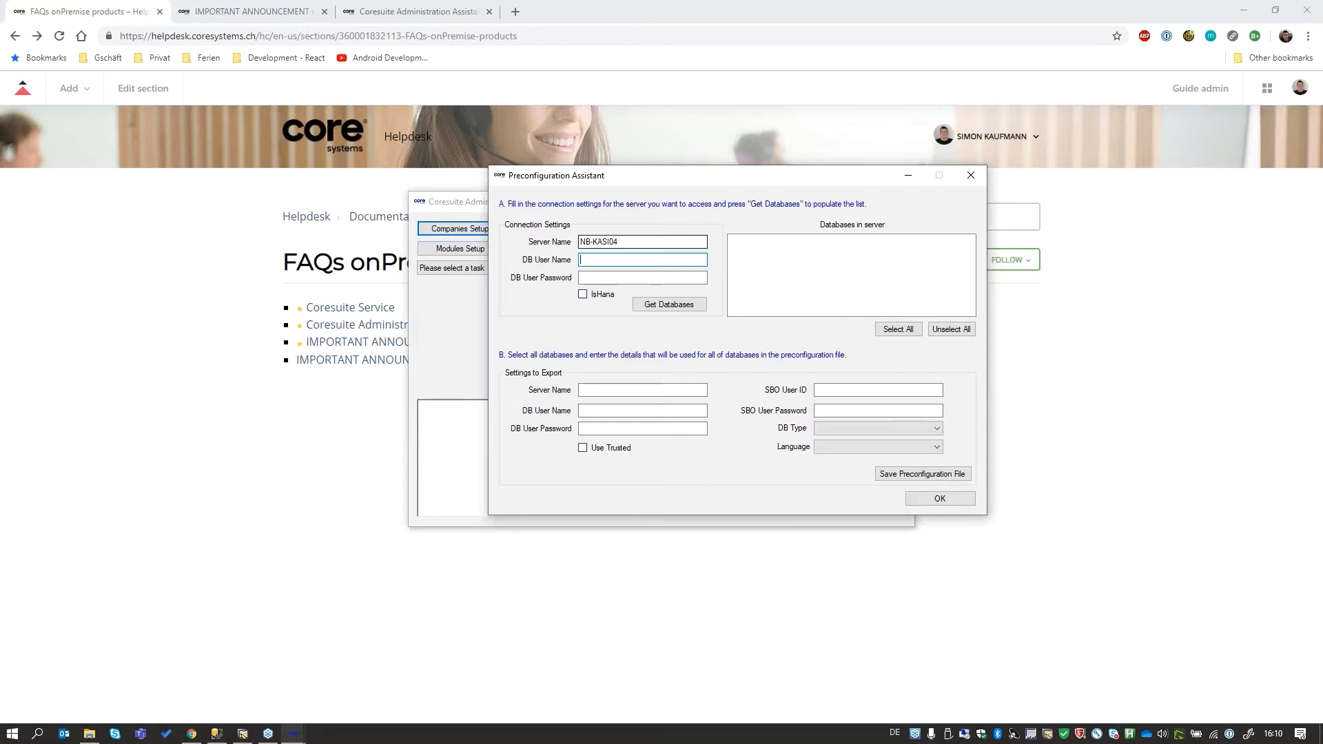
text(sa)
key(Tab)
text(******)
click(667, 305)
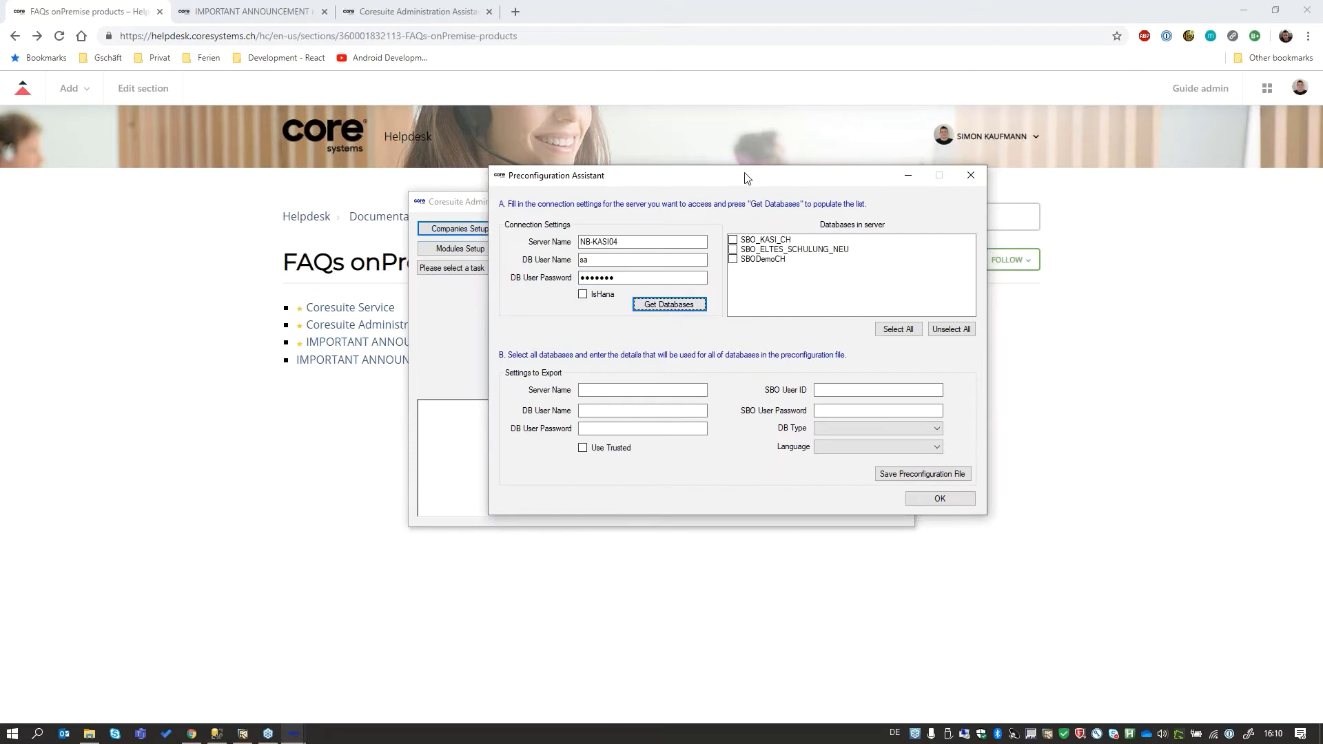
- Select the databases SBO_KASI_CH and SBODemoCH in the list of databases on the server
drag(738, 179, 673, 153)
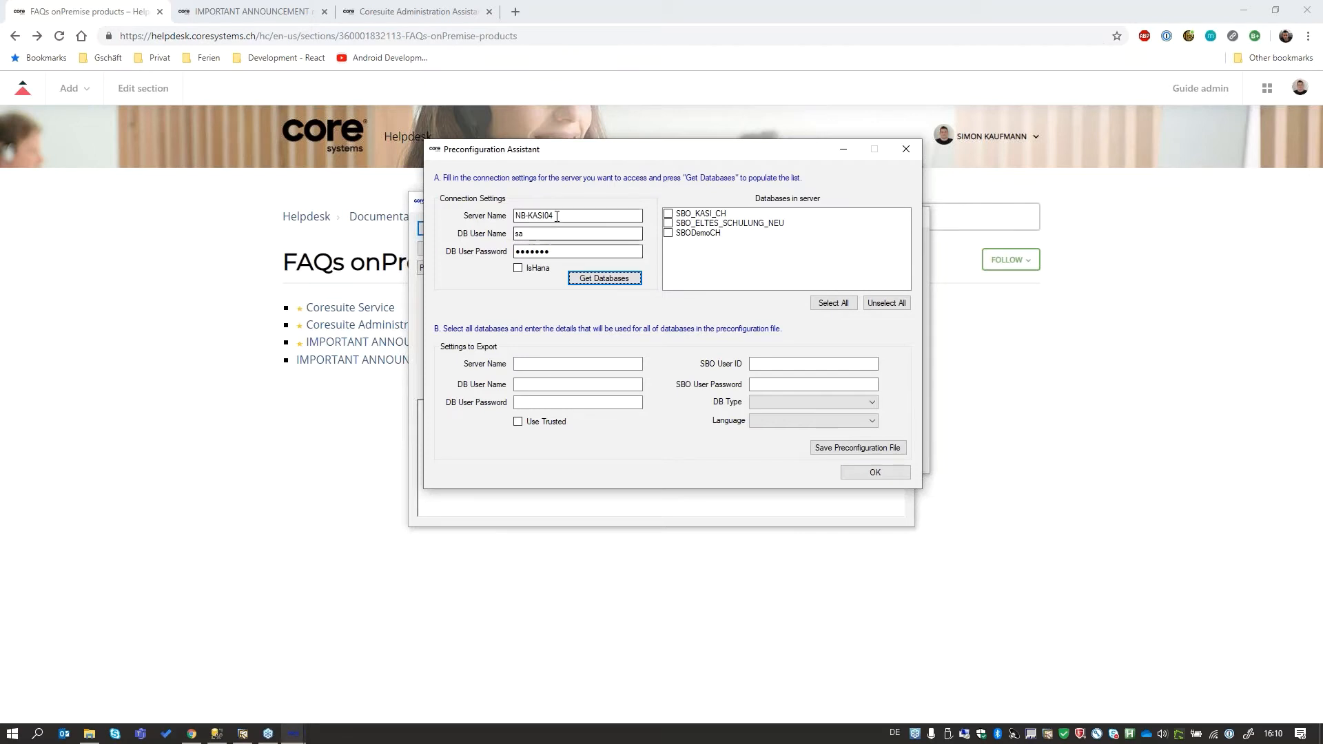
click(668, 214)
click(669, 233)
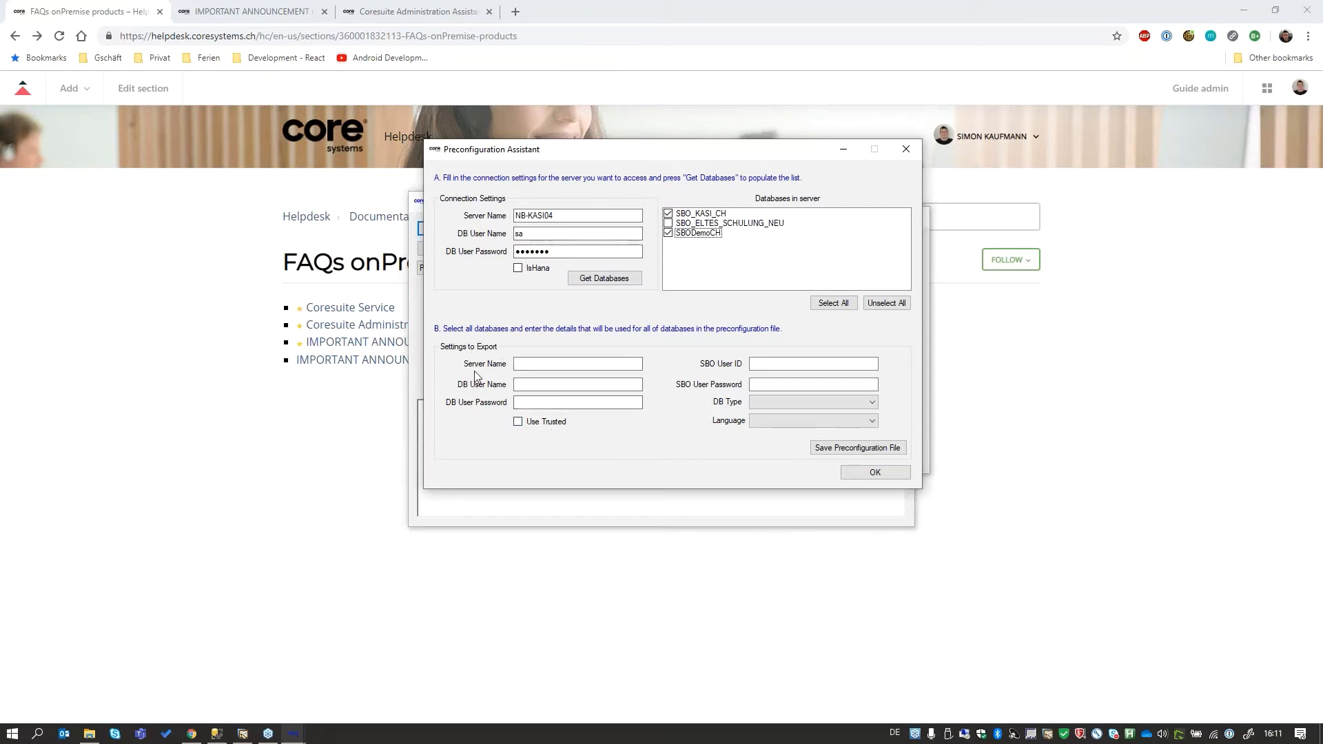
- Fill in the export settings with server name NB-KASI04, DB user sa and the database user password
click(520, 364)
text(NB-KASI04)
key(Tab)
key(Tab)
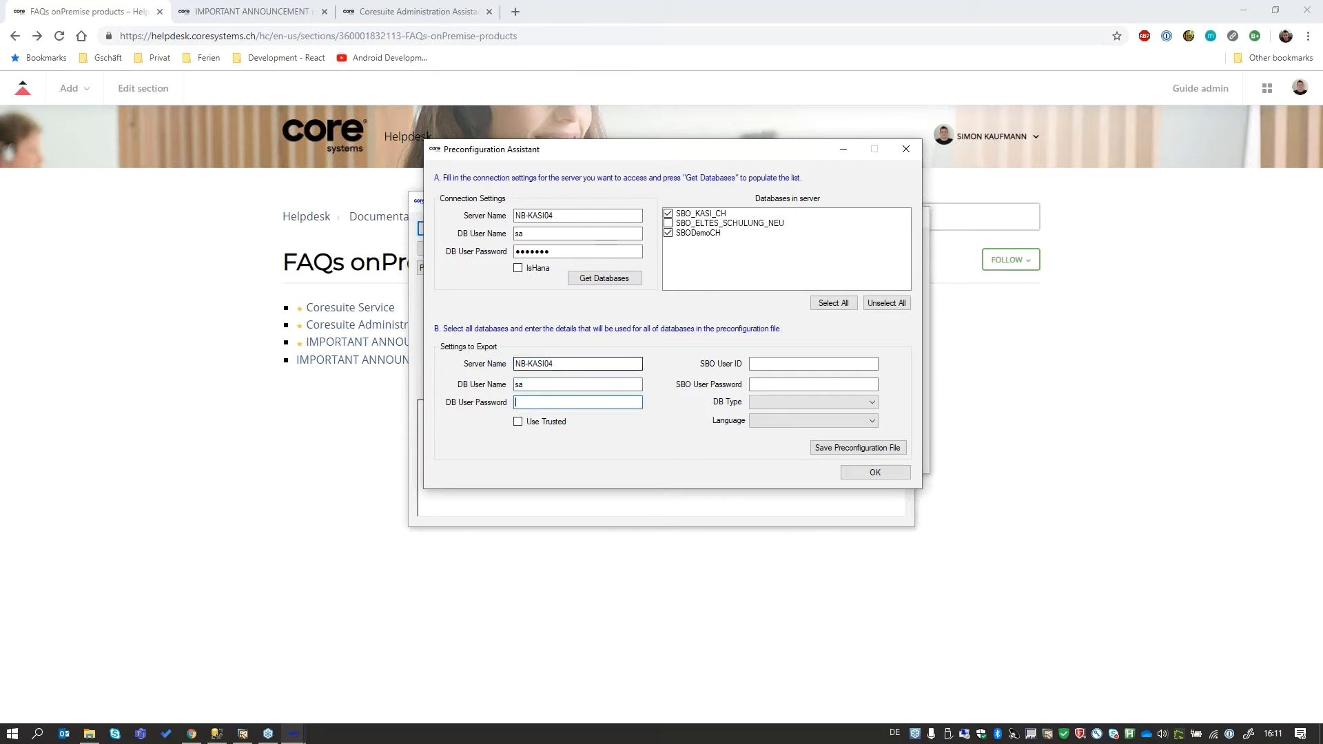
text(•)
key(Tab)
key(Tab)
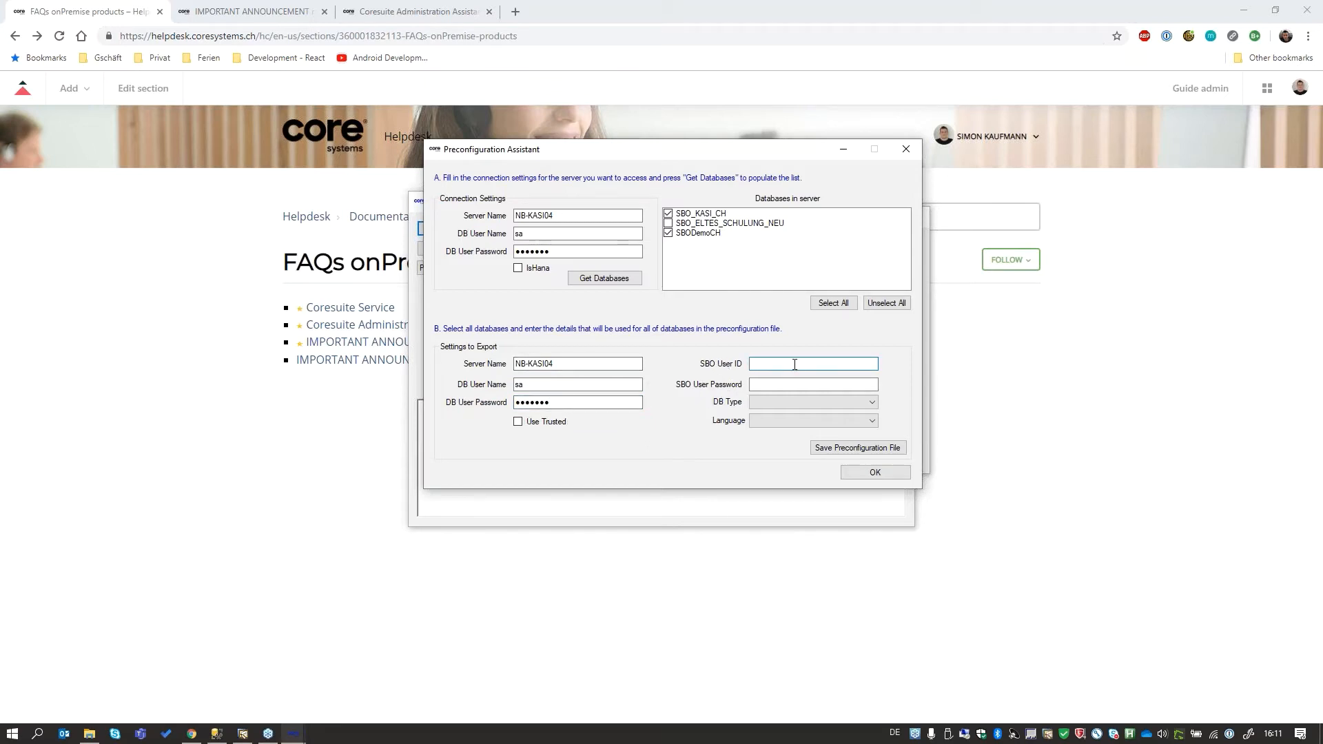
- Enter SBO user manager and the SBO password with DB type dst_MSSQL2017 and English, closing the assistant without saving a preconfiguration file
text(manager)
key(Tab)
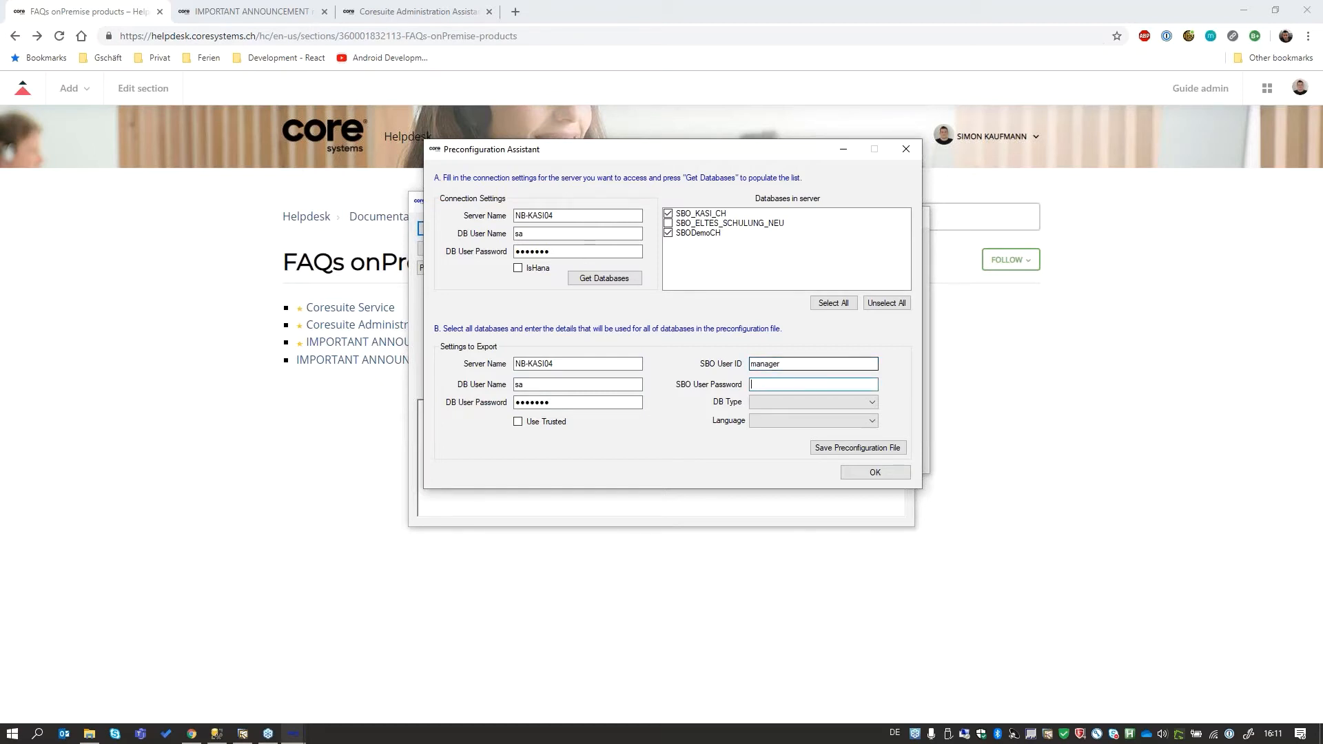
text(••••••)
click(872, 402)
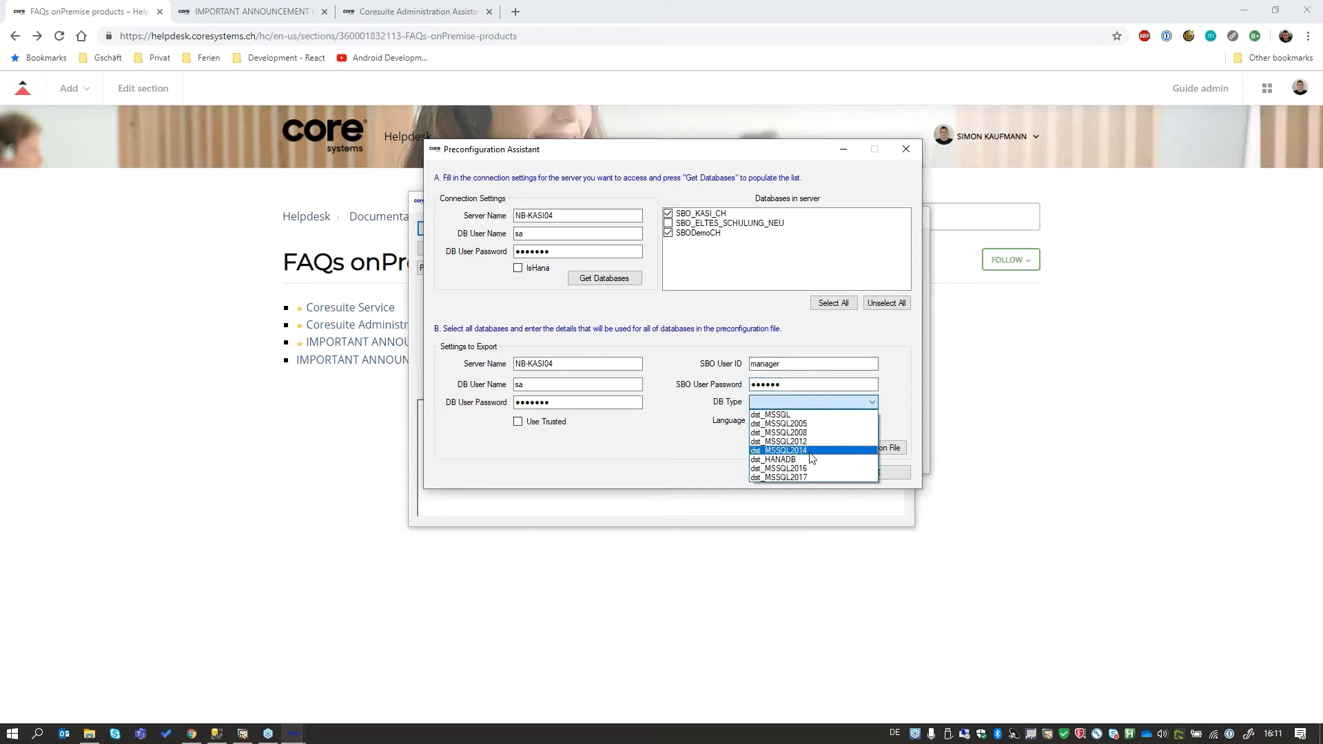
click(809, 477)
click(805, 421)
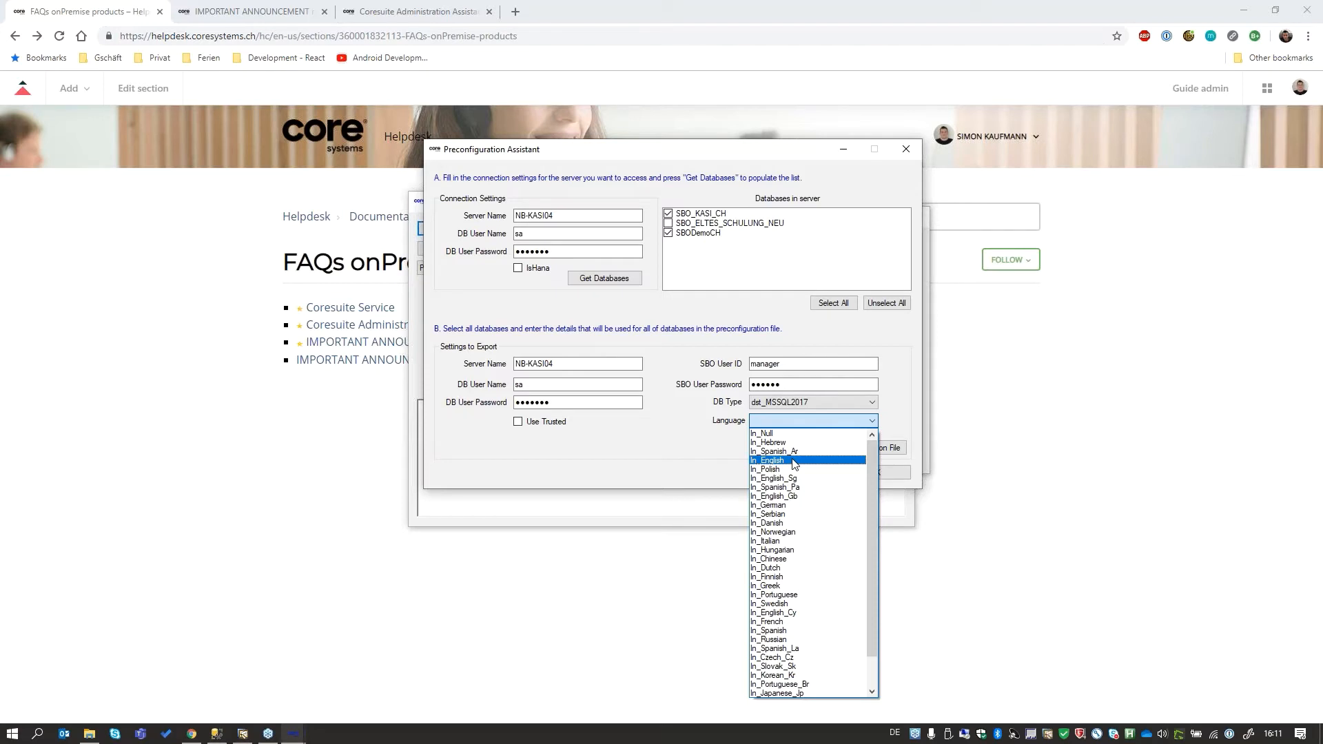
click(794, 460)
click(879, 472)
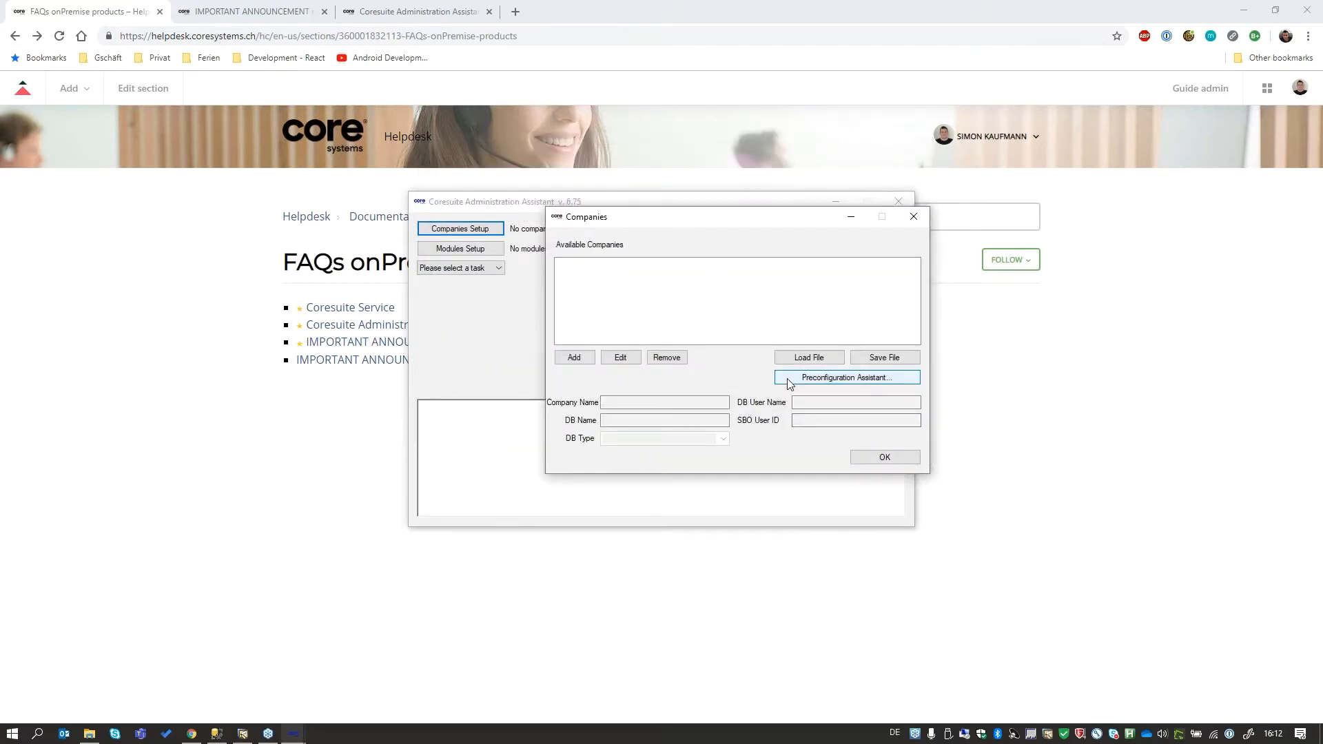
- Reopen the Preconfiguration Assistant and get the databases from server NB-KASI04 as DB user sa, entering the database user password
click(854, 380)
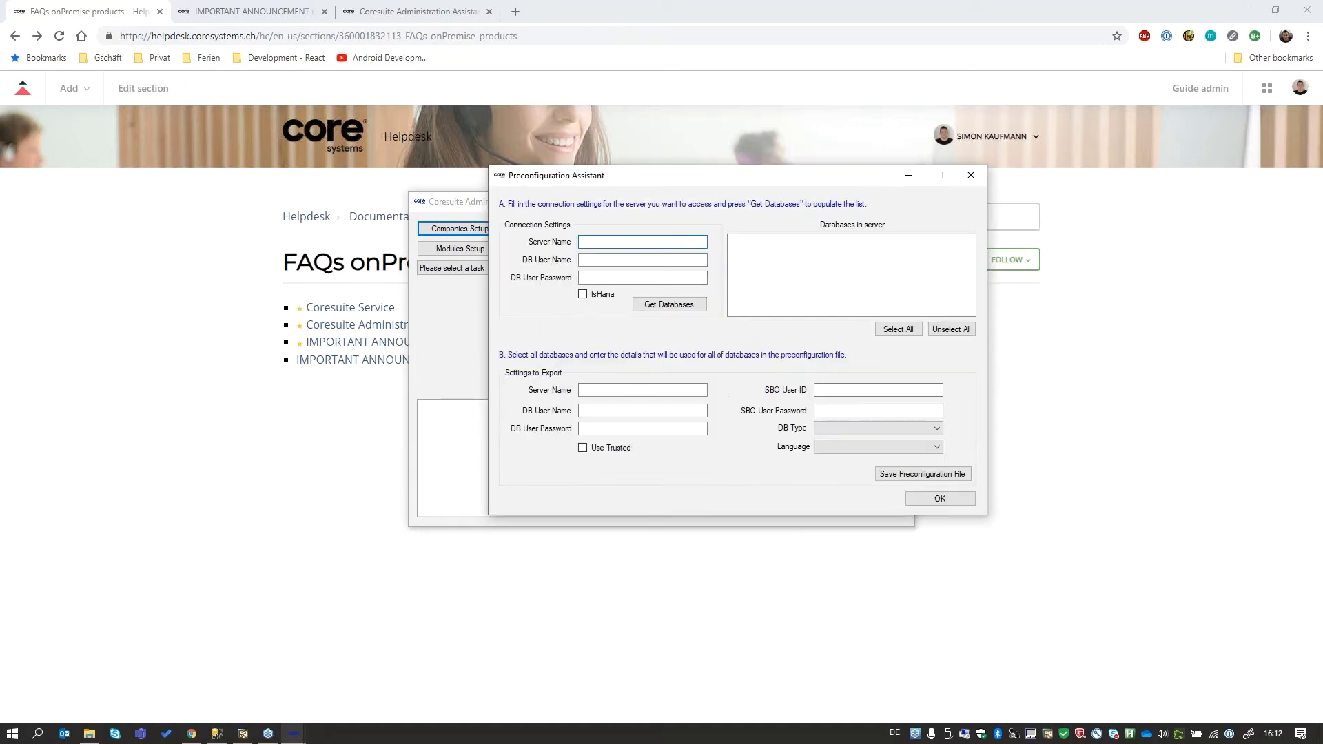
text(NB-KASI04)
key(Tab)
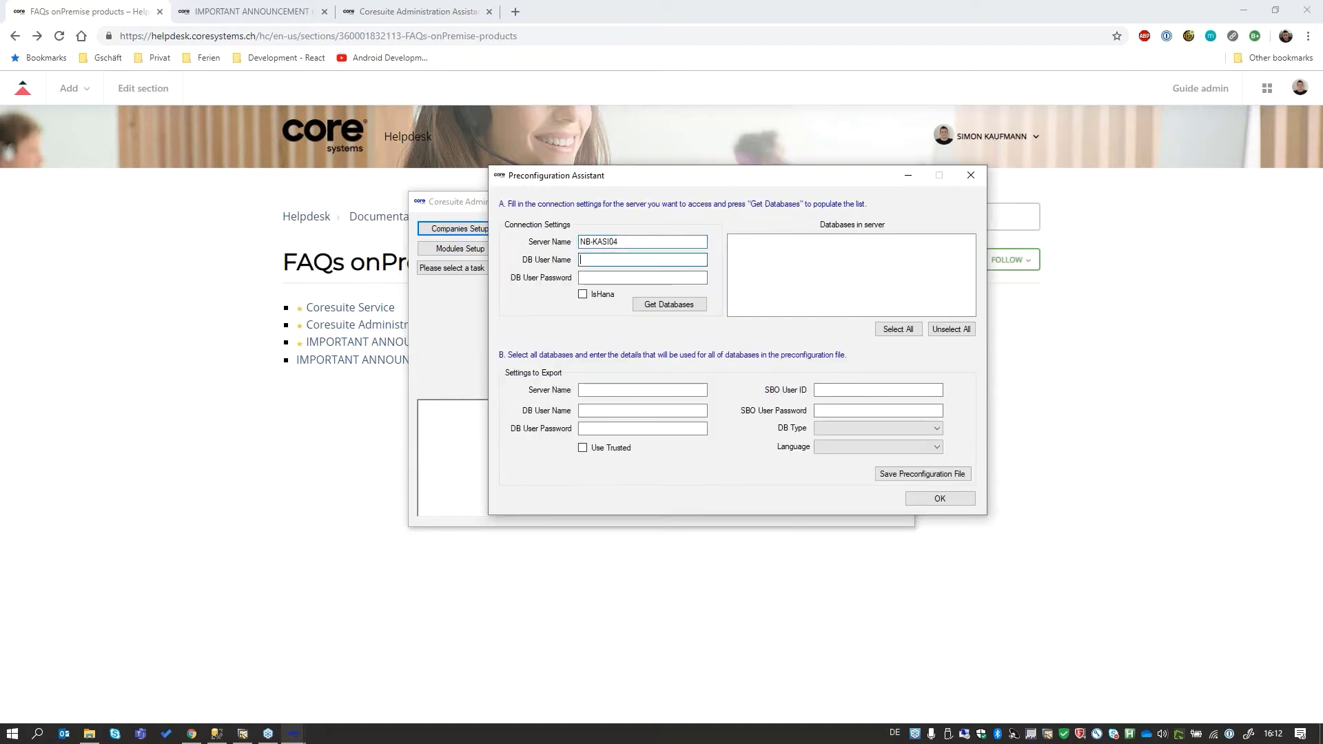
text(••)
key(Tab)
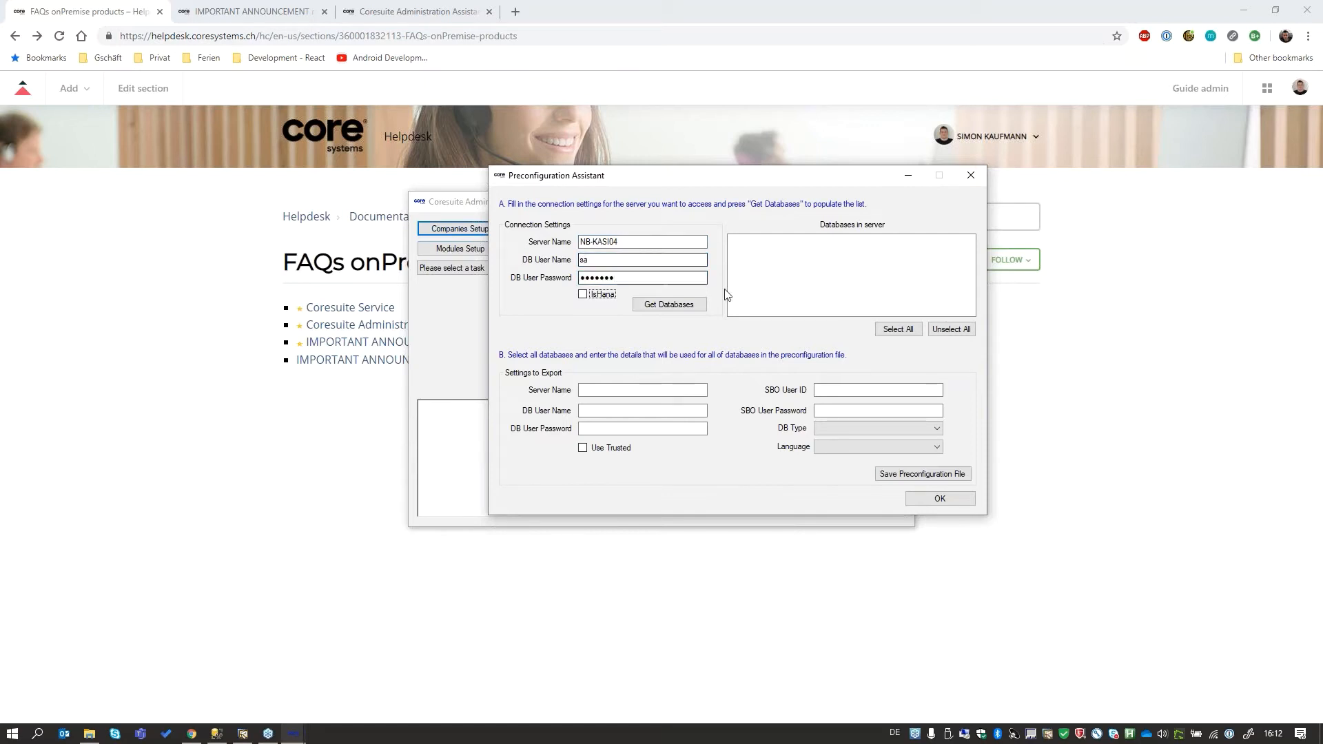
key(Tab)
key(Return)
- Include SBODemoCH and SBO_KASI_CH in the preconfiguration by ticking both databases
click(741, 240)
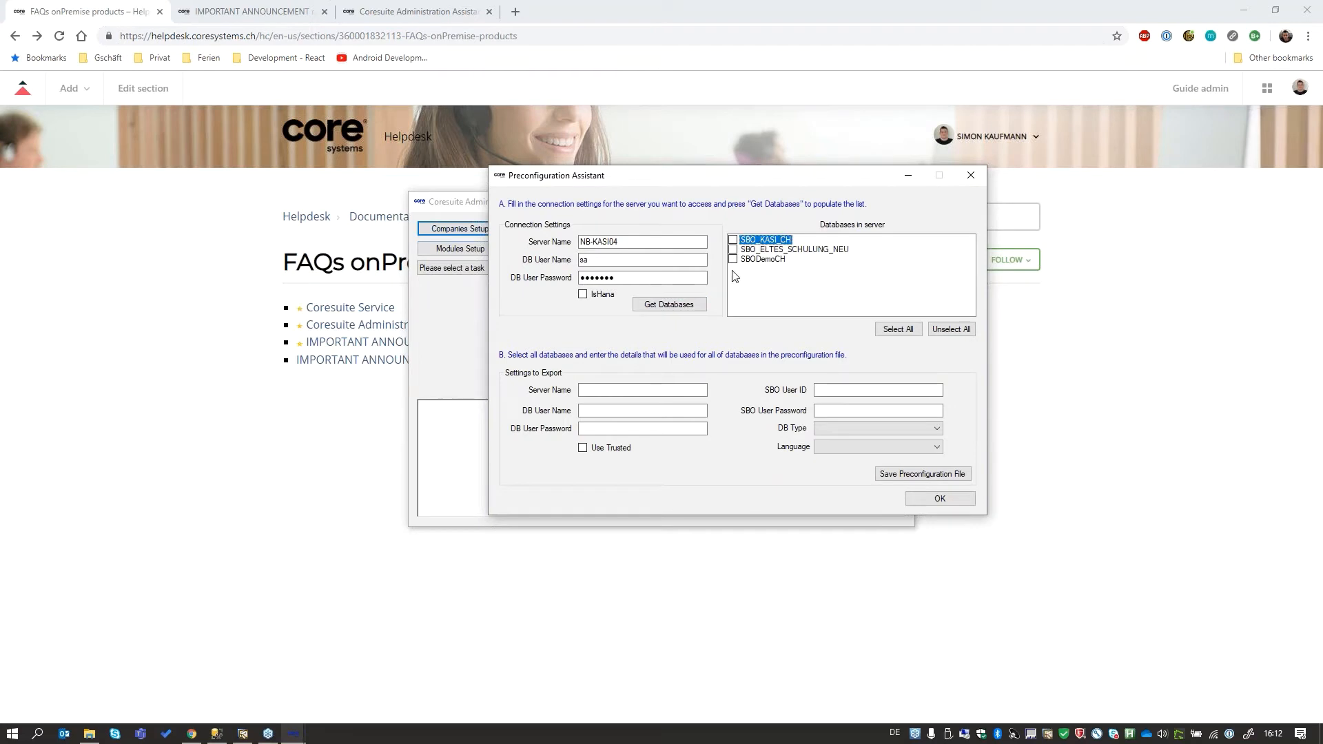
click(732, 259)
click(732, 240)
- Set the export server name to NB-KASI04 and DB user to sa, and enter the database user password
click(635, 388)
text(NB-KASI04)
key(Tab)
text(sa)
key(Tab)
text(••••••)
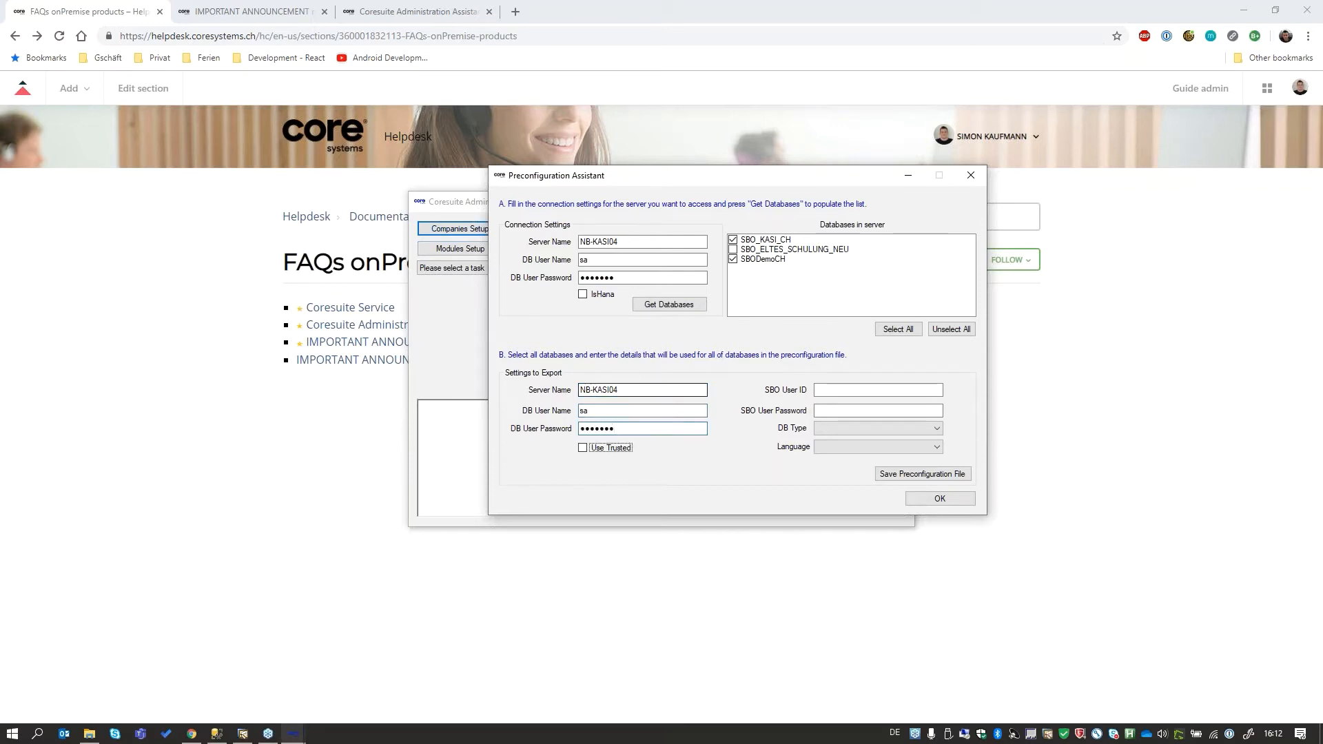
- Complete the export settings with SBO user manager, the SBO user password, DB type dst_MSSQL2017 and language English
click(840, 391)
text(manager)
key(Tab)
text(••••••)
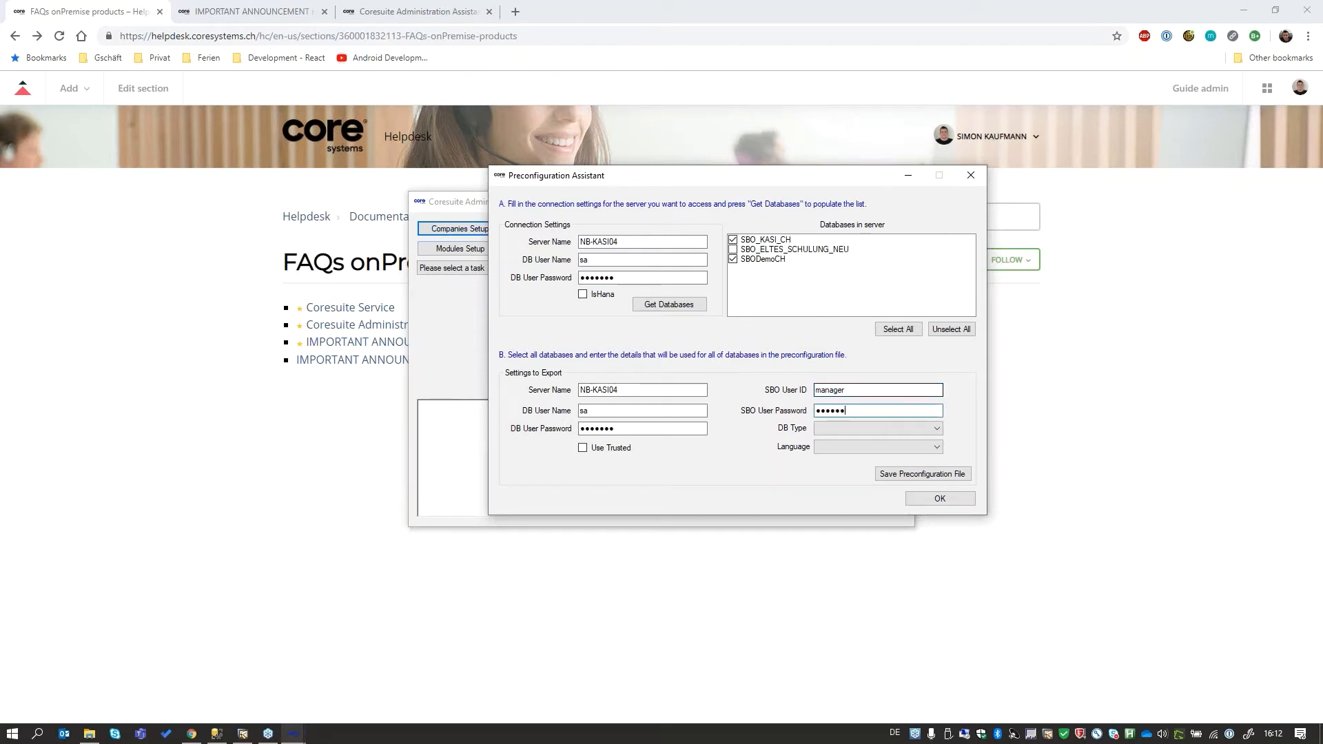
click(916, 428)
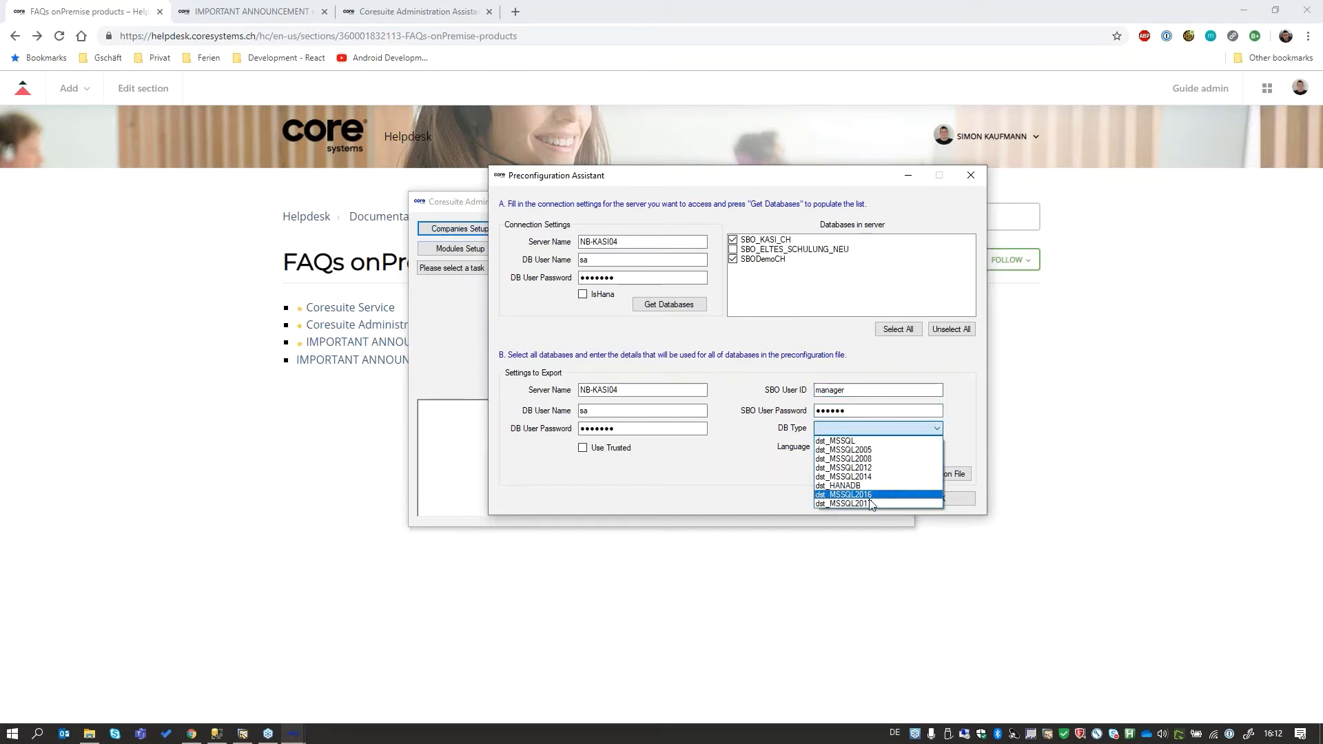
click(869, 508)
click(851, 447)
click(855, 496)
- Save the preconfiguration over preconfiguration_database.json in the 00_Coresuite Administration Assistan Webinar folder and close the assistant
click(941, 476)
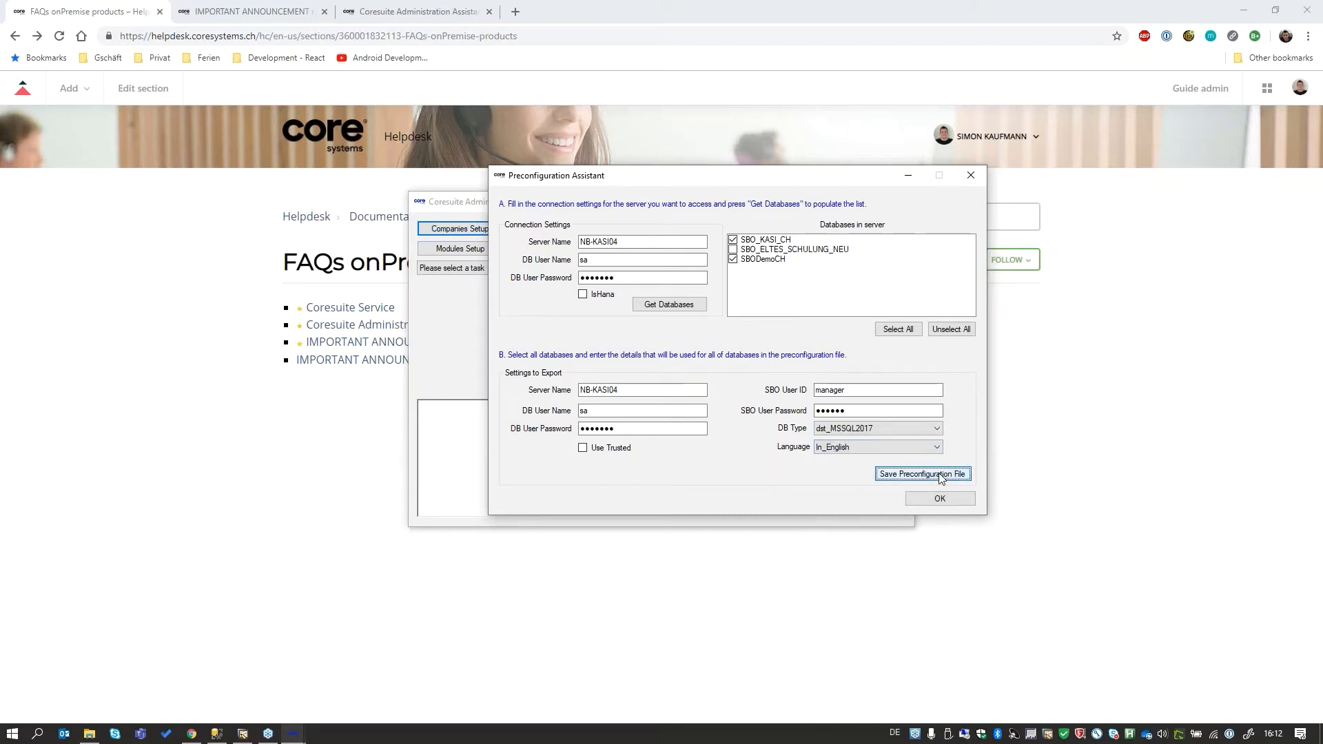
drag(782, 190, 776, 258)
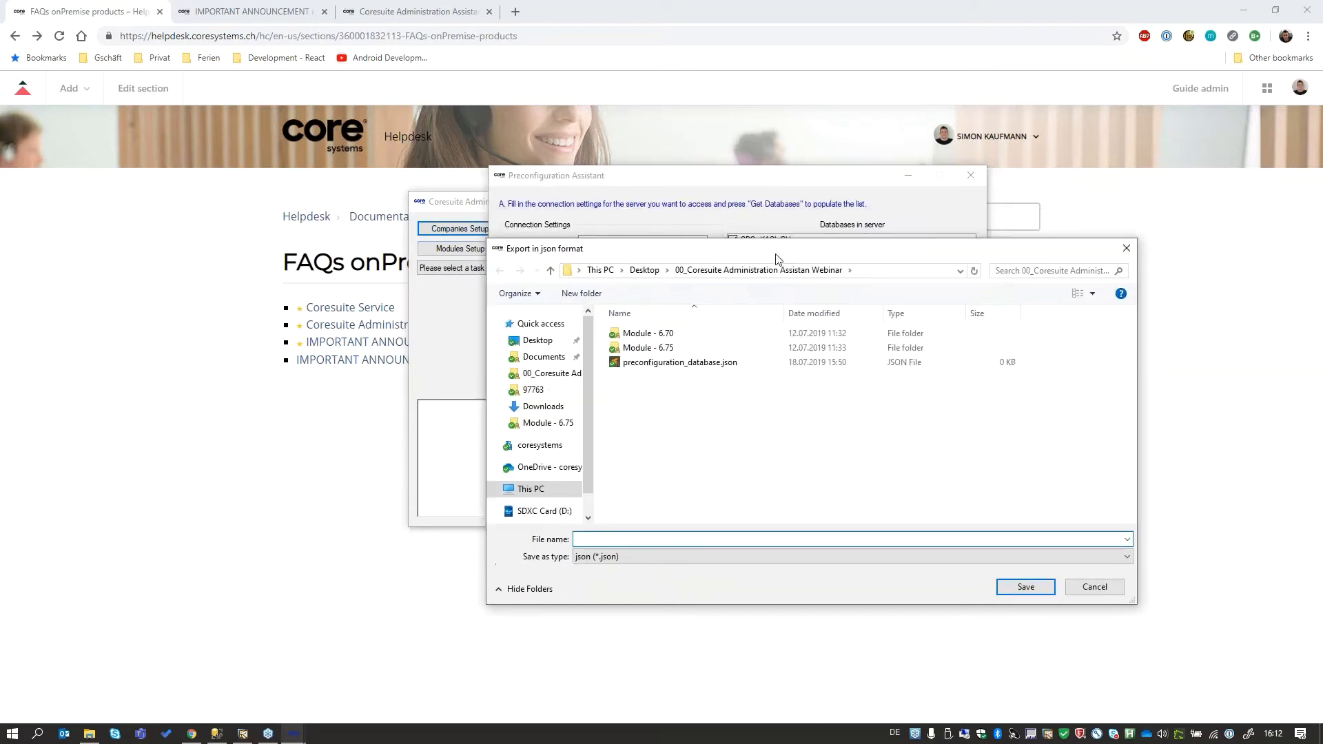
drag(602, 253, 196, 351)
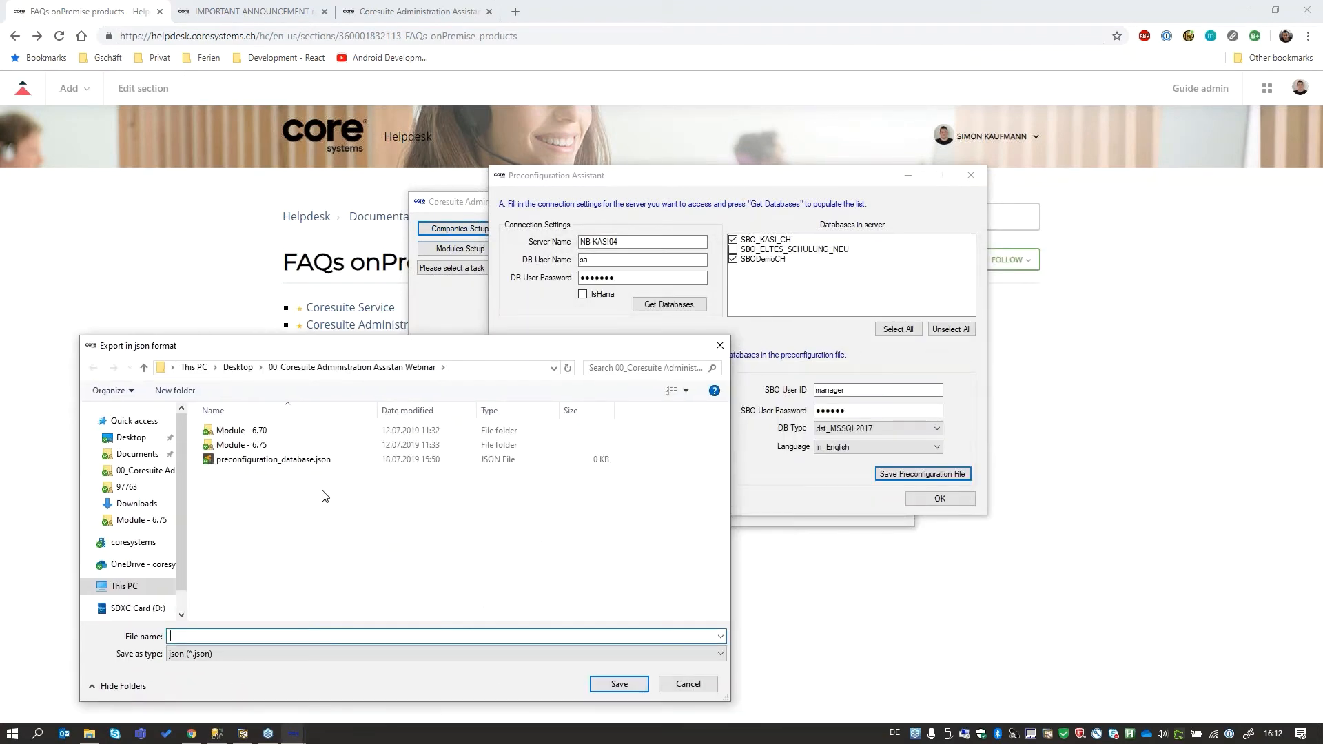
click(323, 460)
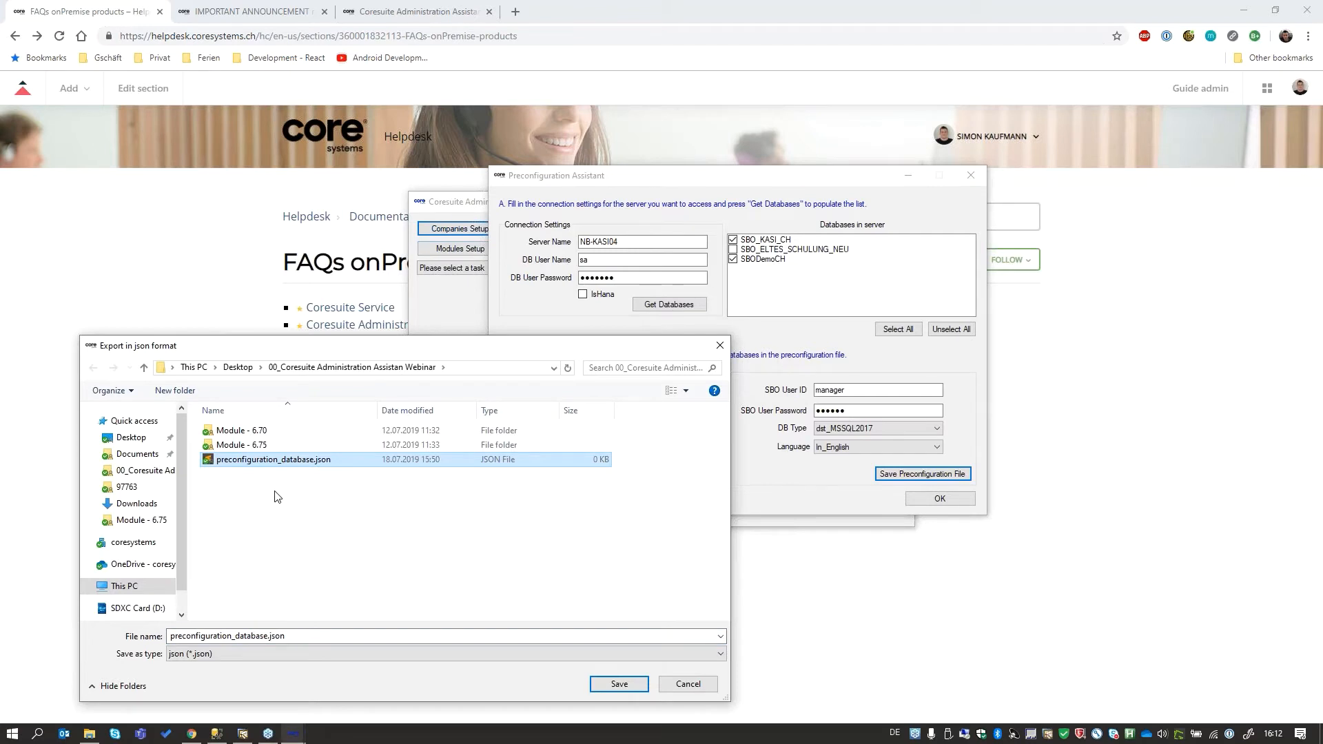
click(619, 684)
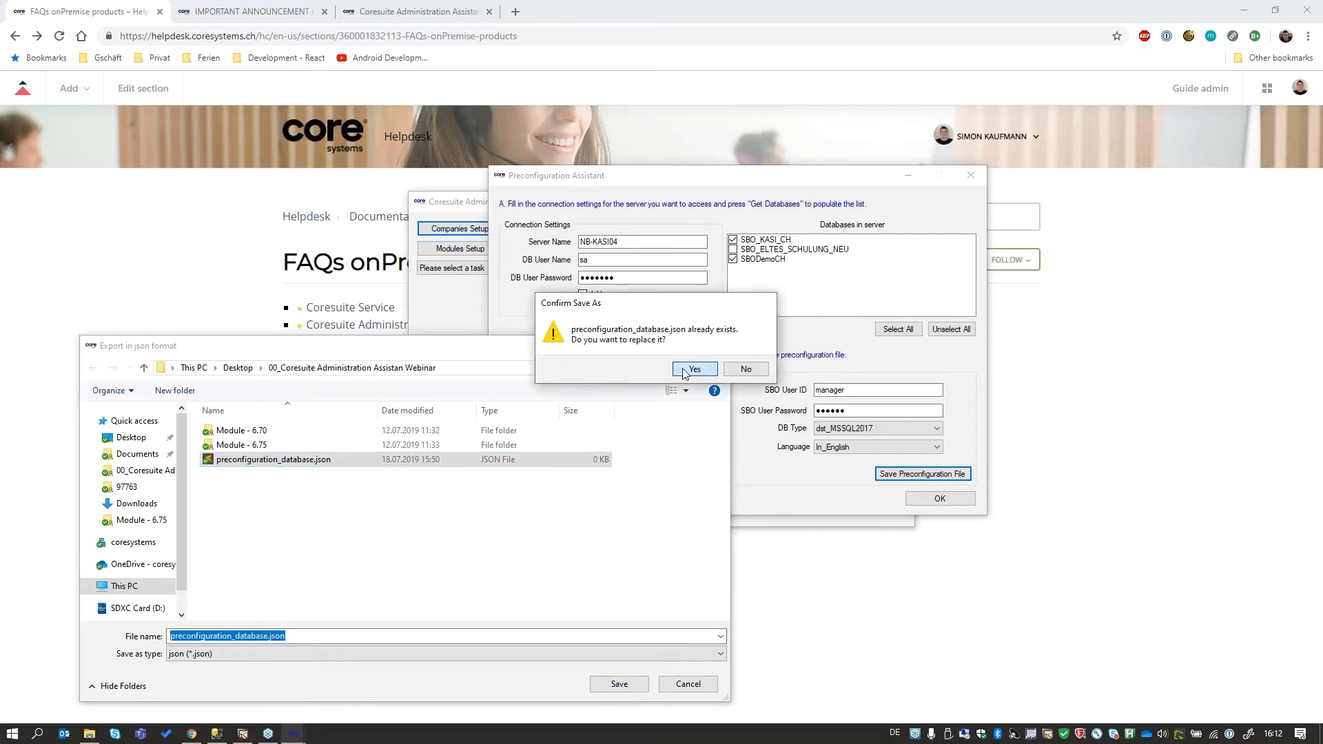
click(693, 369)
click(944, 498)
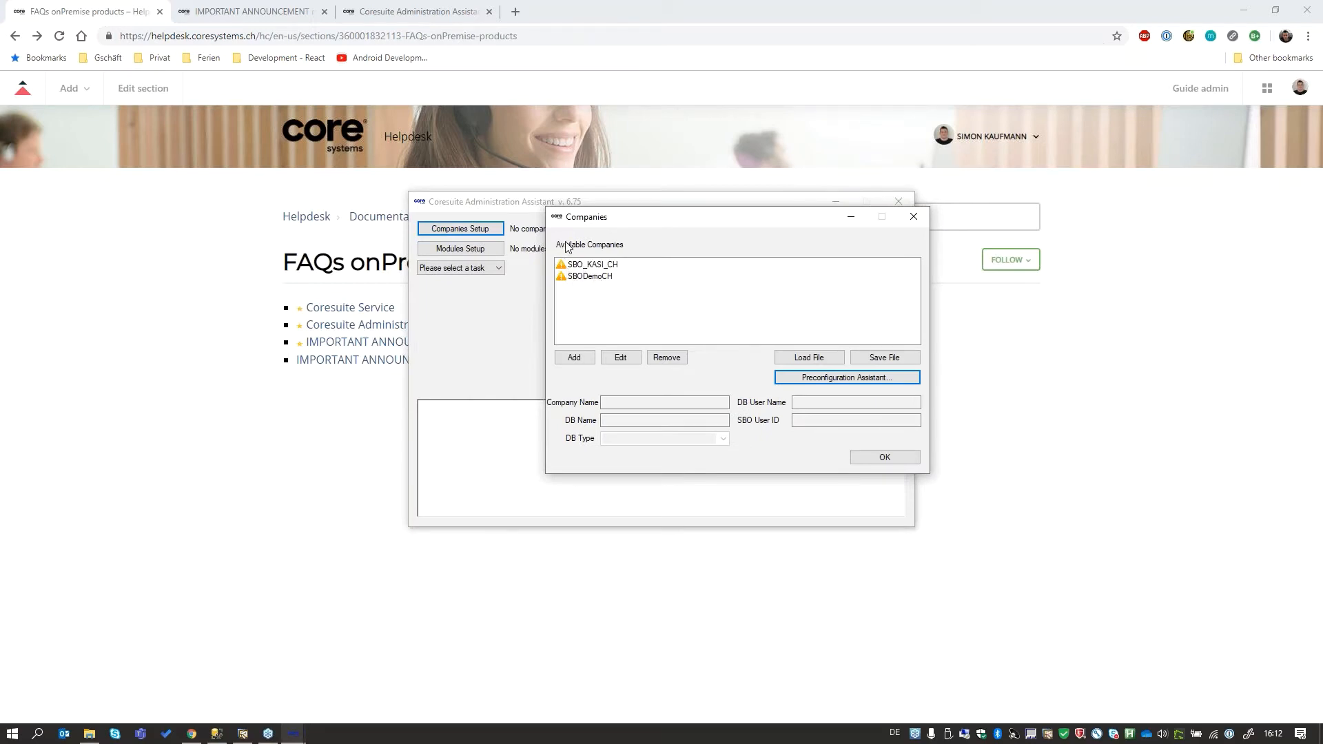
- View the company details of SBO_KASI_CH and close them without changes
click(582, 266)
click(620, 358)
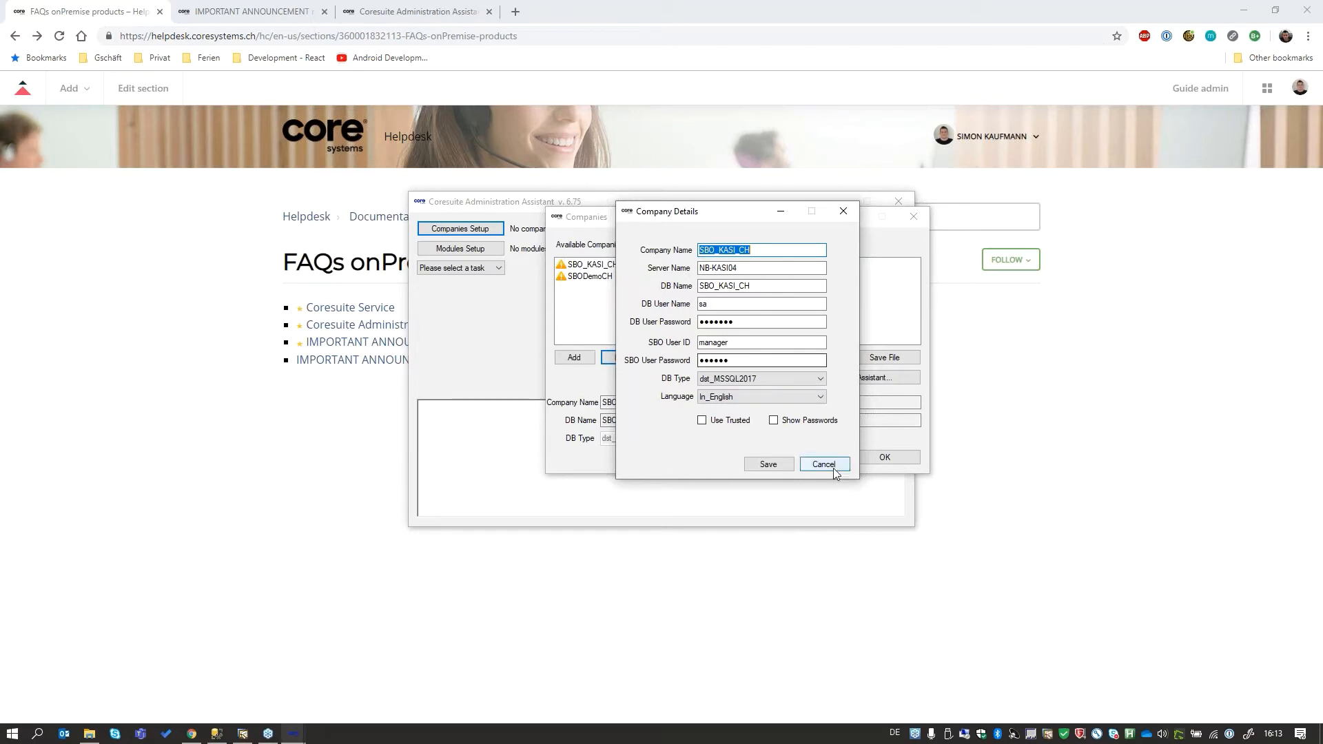
click(805, 466)
- Confirm the companies setup and run the Check Connectivity task for SBO_KASI_CH and SBODemoCH
click(886, 458)
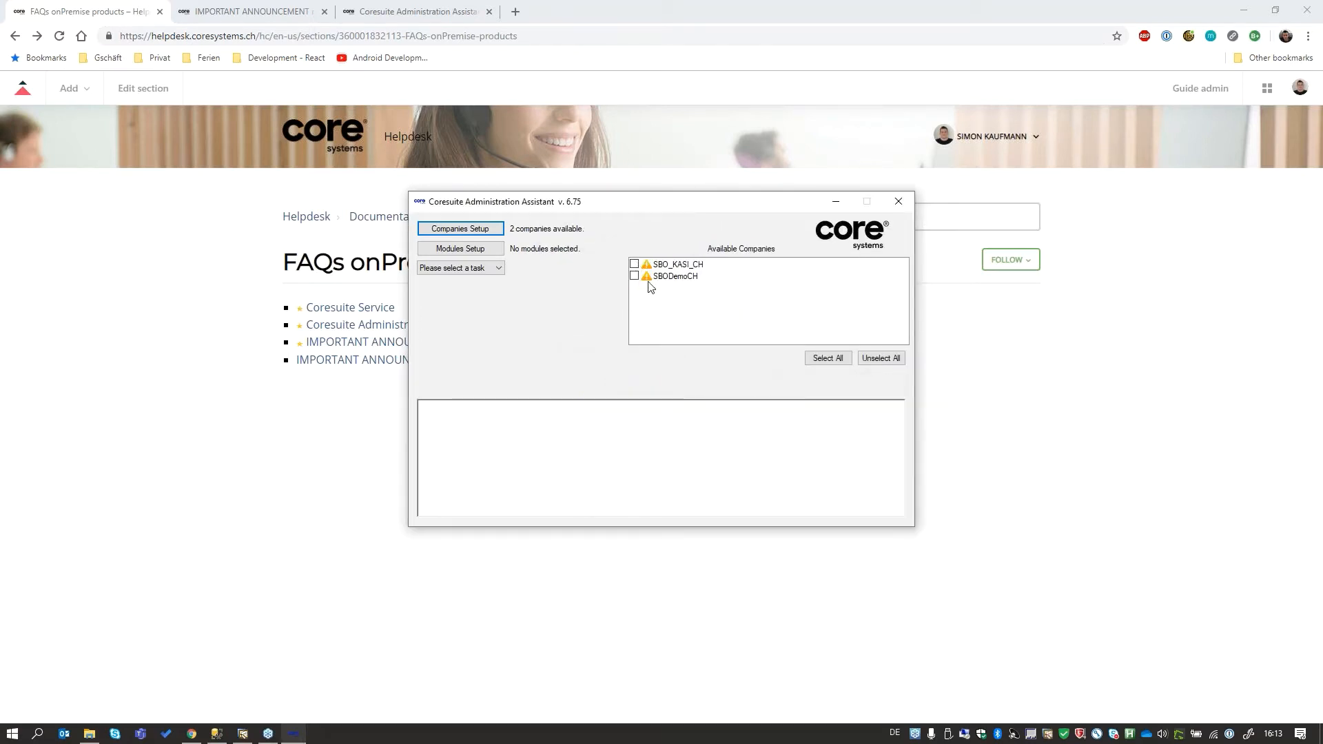
click(634, 264)
click(634, 275)
click(494, 268)
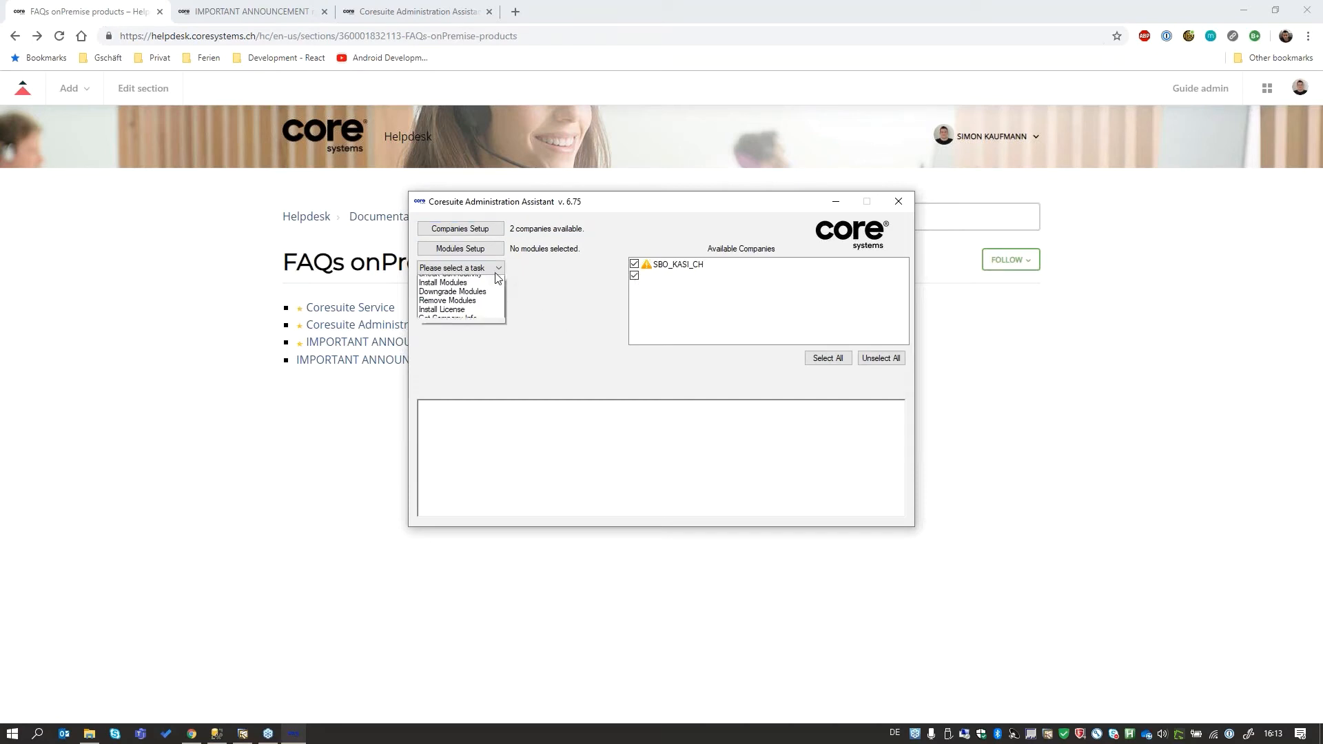
click(491, 290)
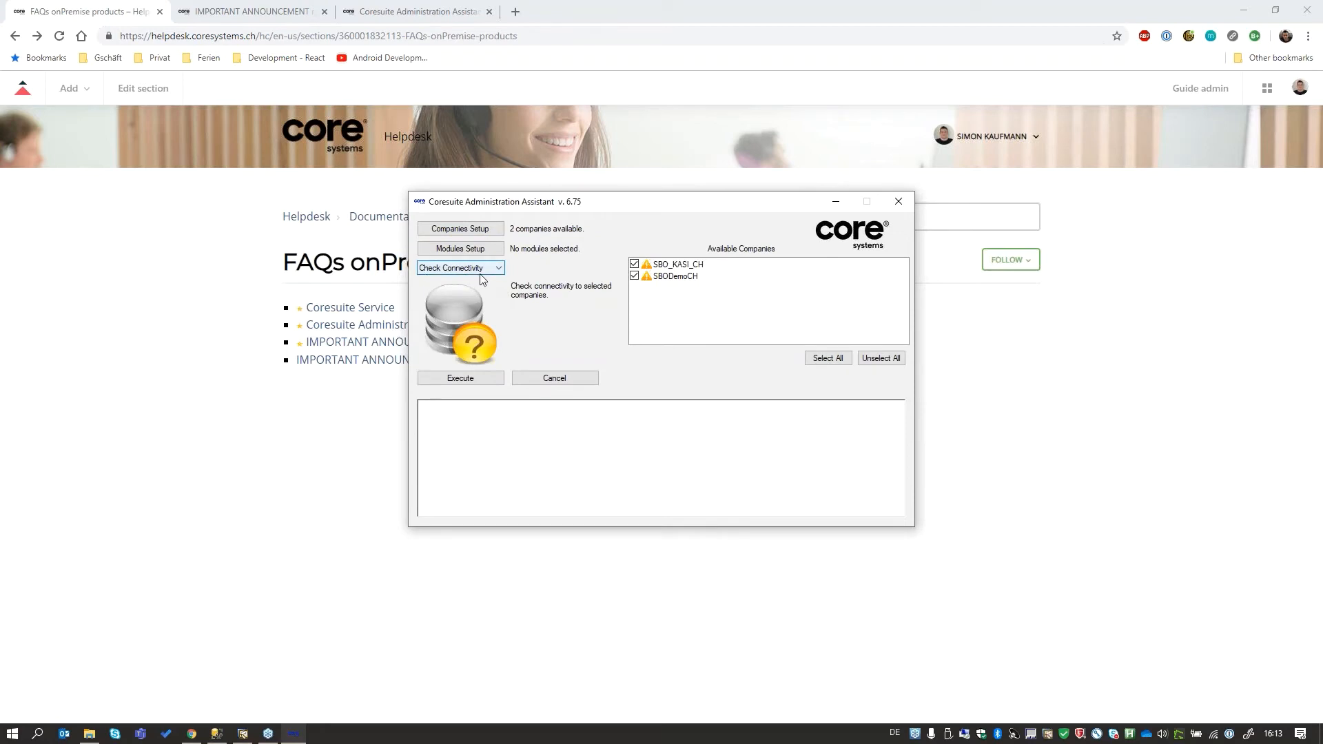
click(477, 379)
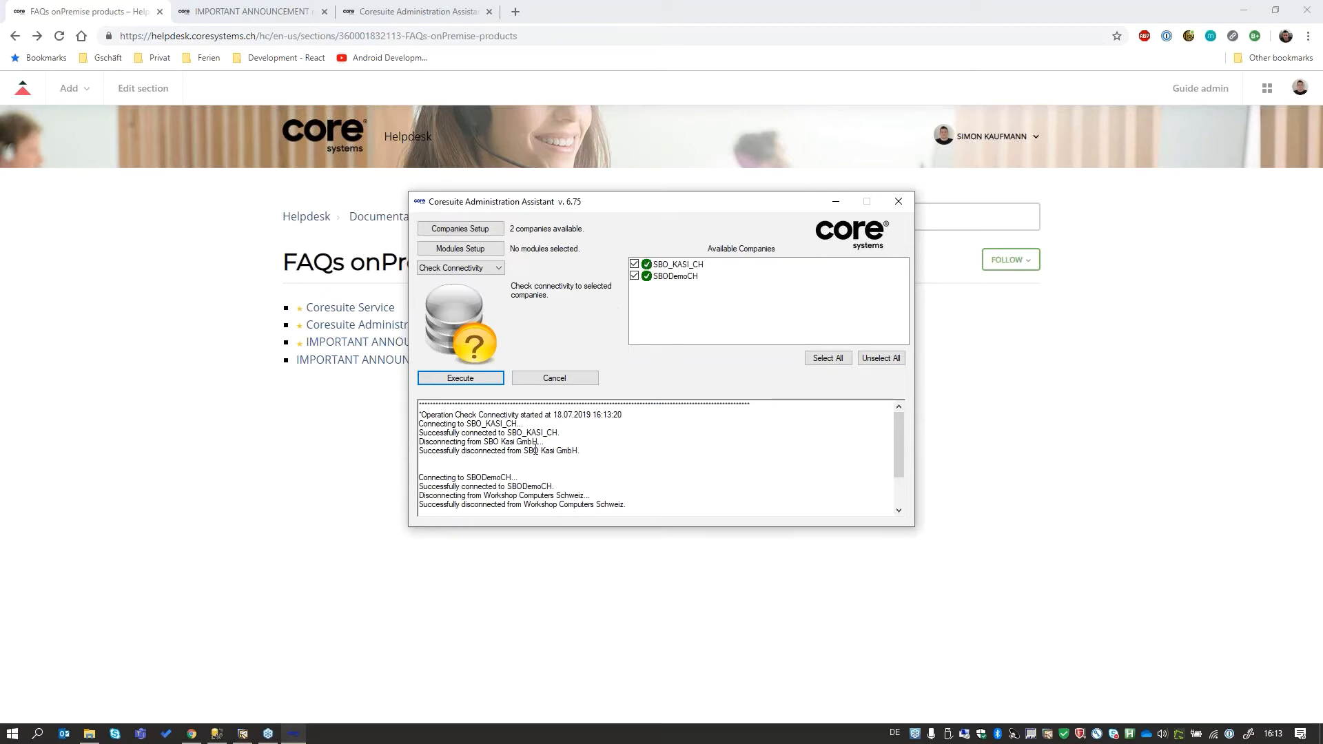
- Examine the connectivity check log for the connection and disconnection entries of both companies
drag(467, 471, 634, 497)
click(644, 459)
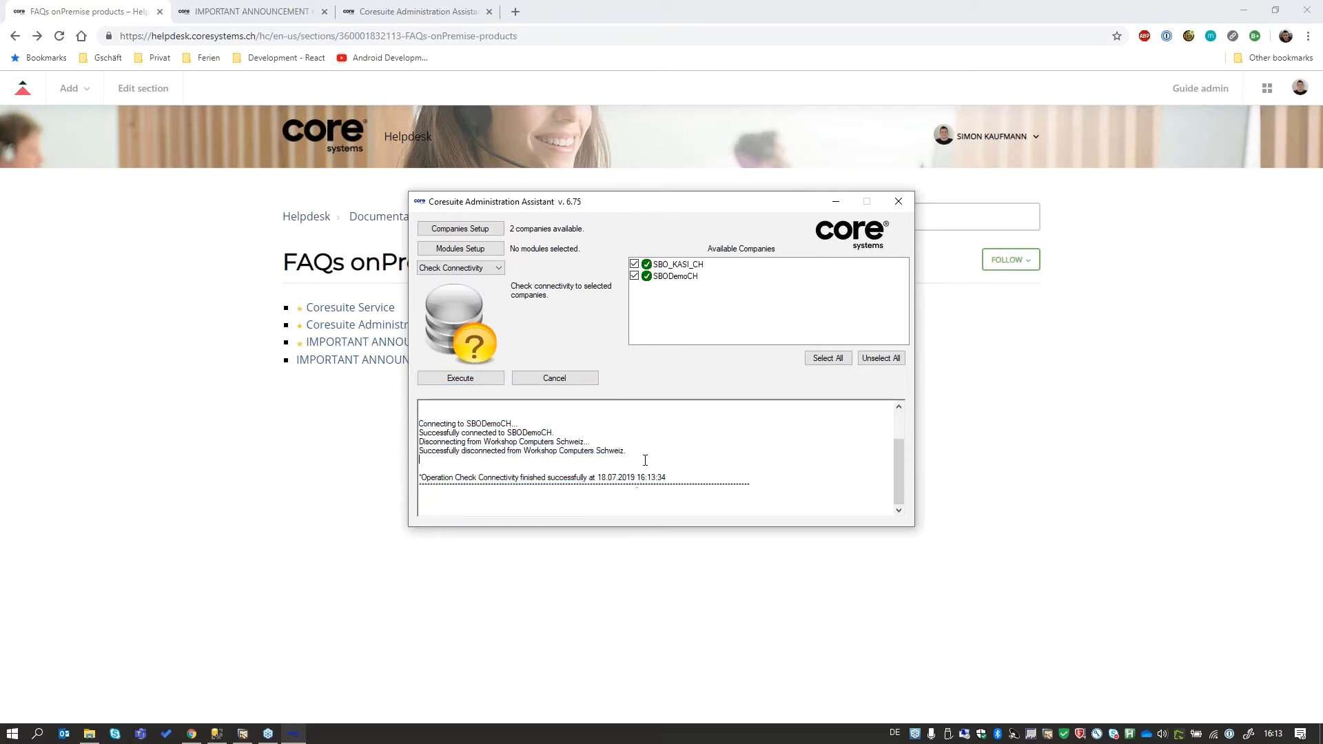
scroll(628, 467, up, 2)
drag(418, 423, 517, 424)
click(433, 432)
drag(418, 432, 592, 450)
click(592, 450)
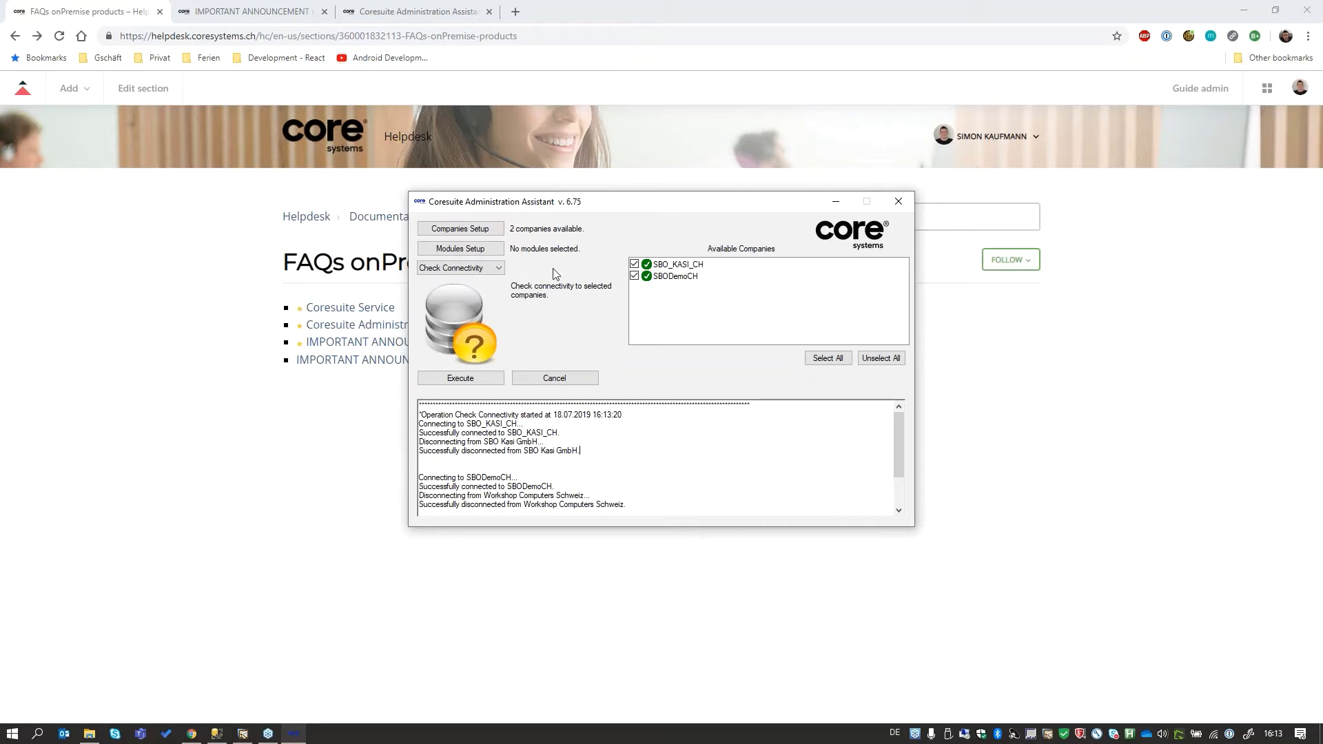
- Open the modules setup and browse the SIP files in the Module - 6.75 folder, closing the import dialog without adding any
click(492, 254)
drag(673, 279, 686, 280)
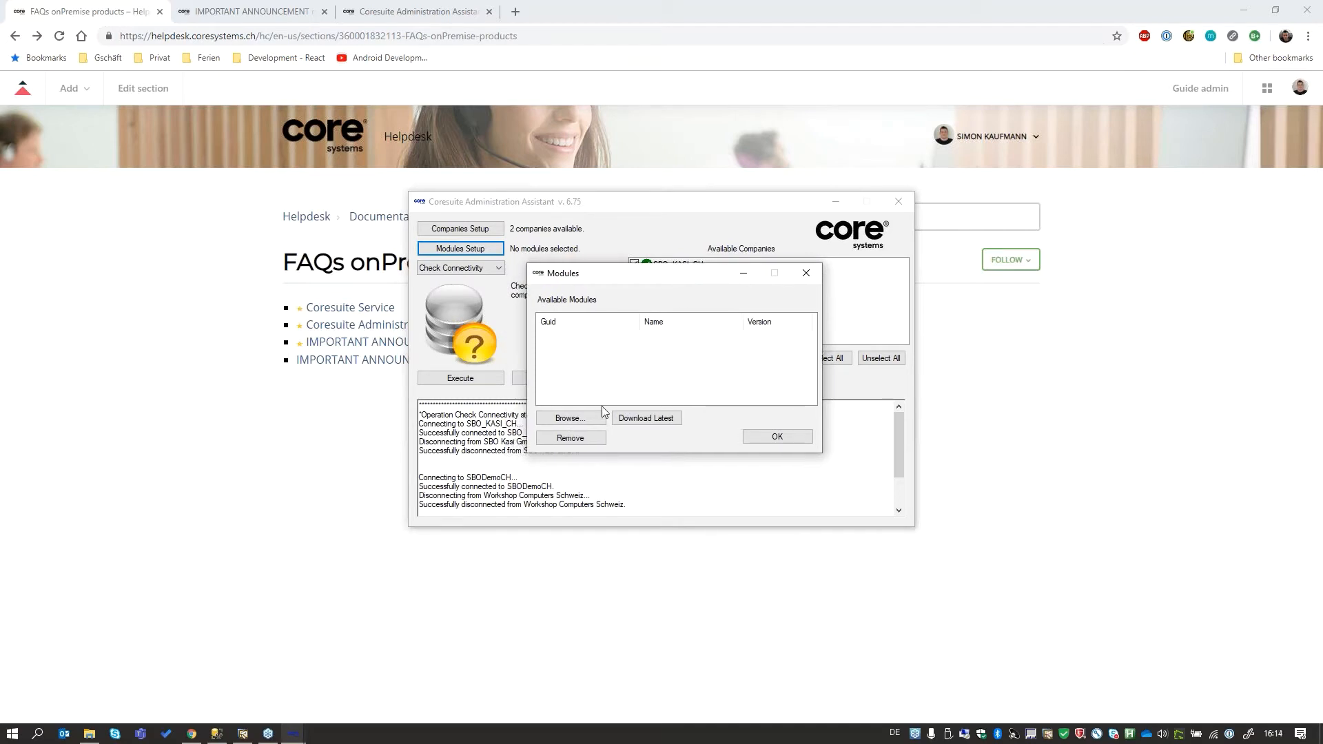
click(572, 418)
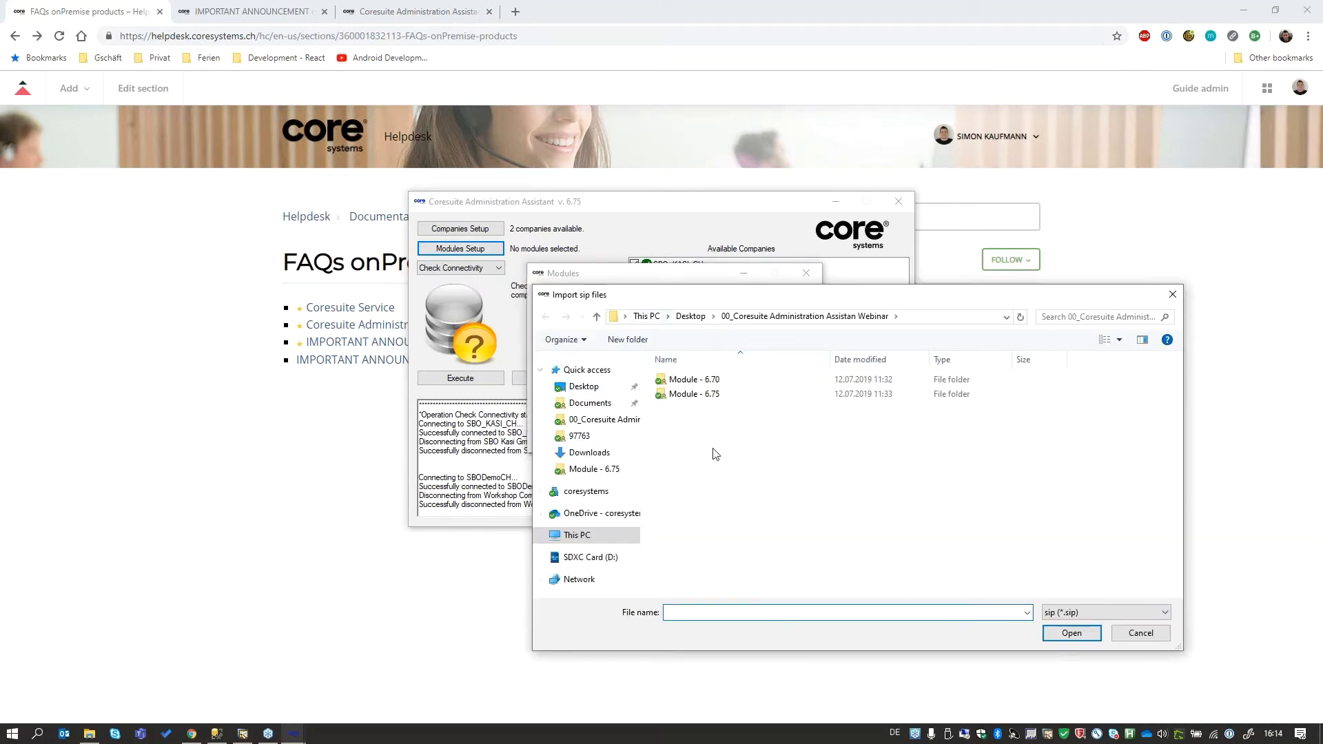
double_click(716, 395)
drag(763, 472, 723, 378)
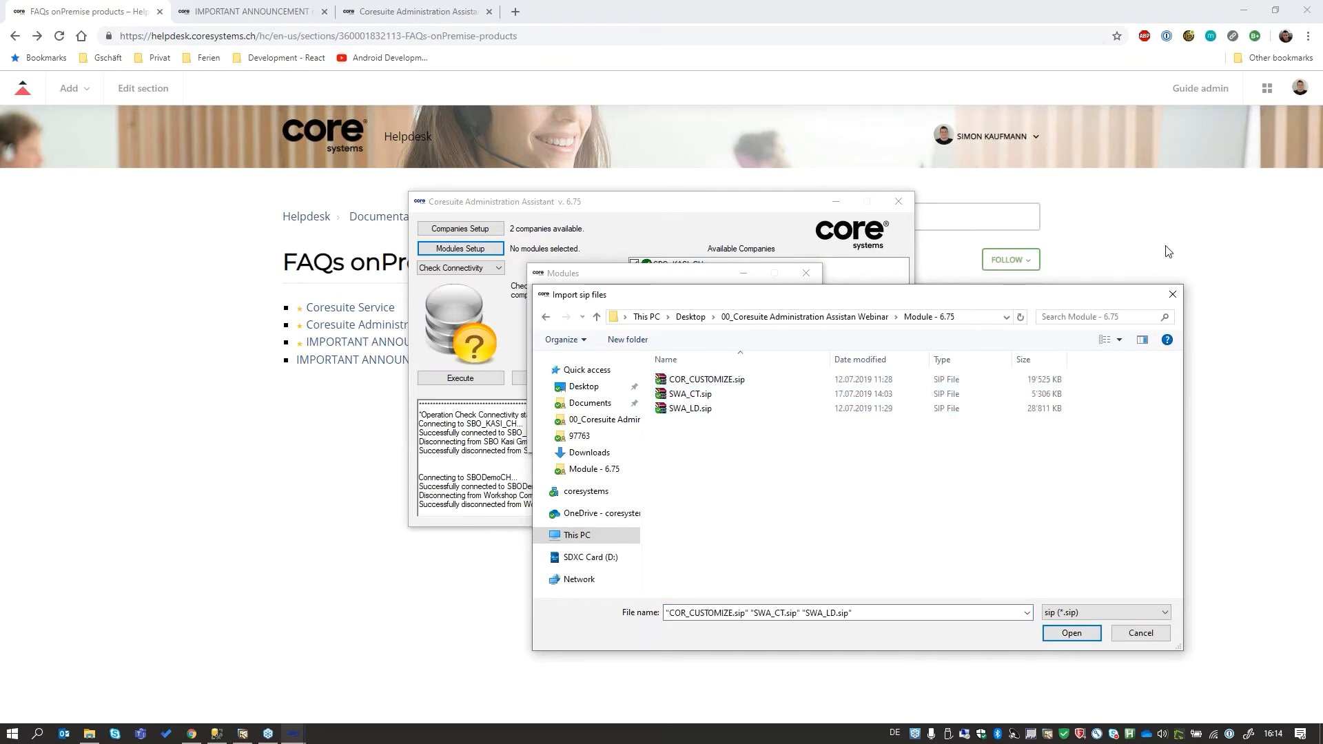
click(1172, 294)
- Select coresuite time among the latest SIPs and set its download path to a new folder named "downloaded version 6.75" inside 00_Coresuite Administration Assistan Webinar
click(644, 418)
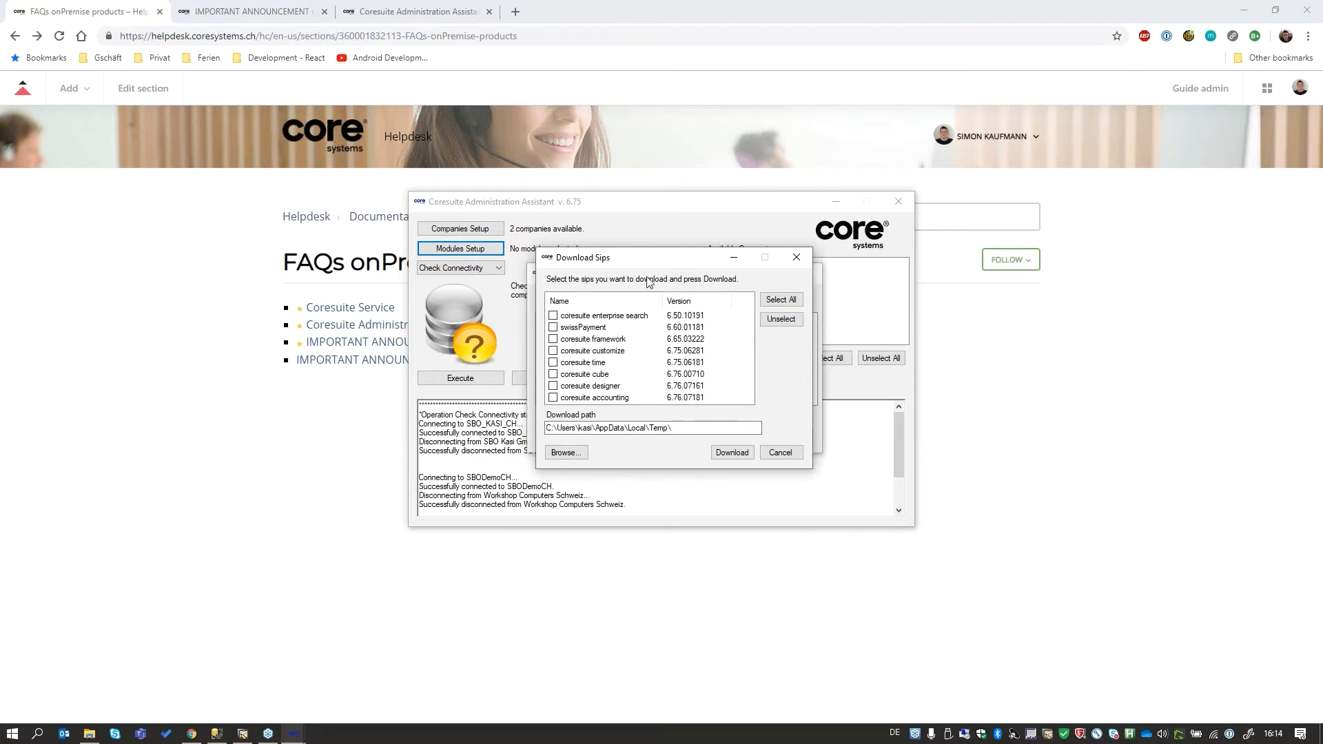
click(554, 363)
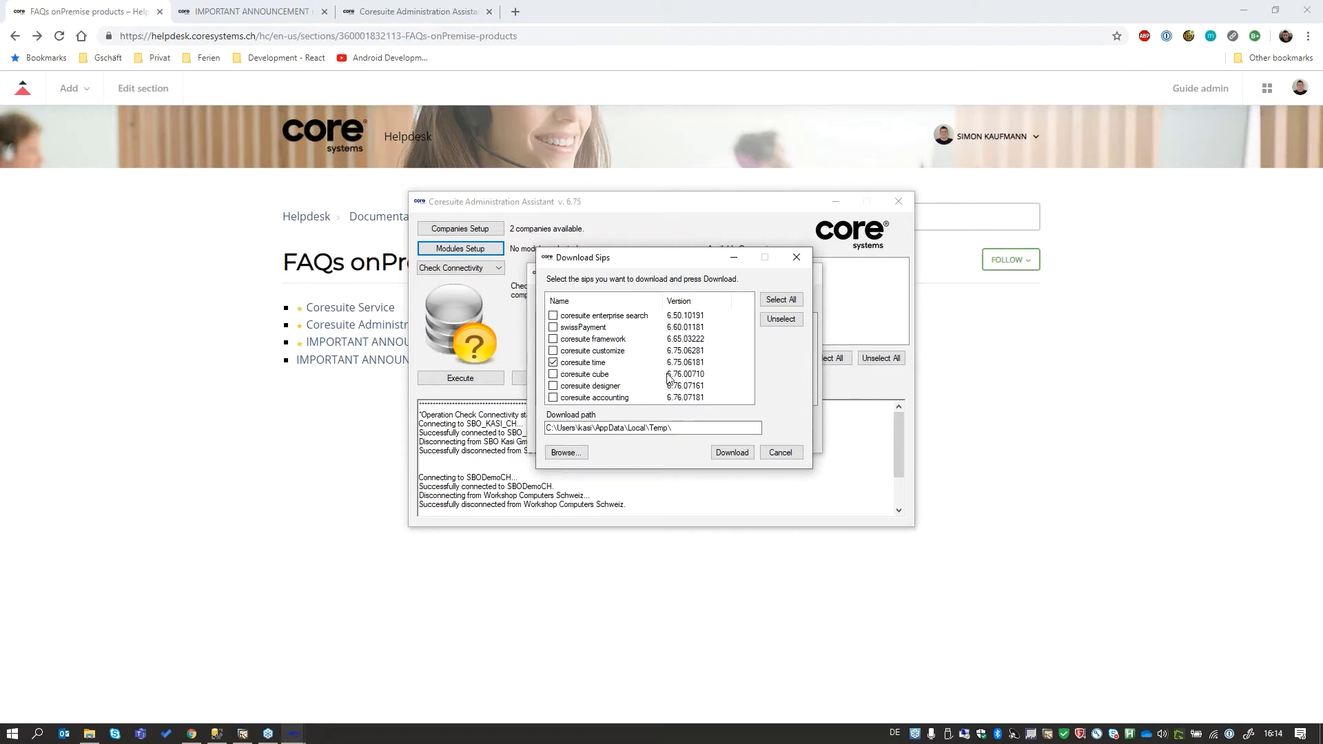
click(565, 453)
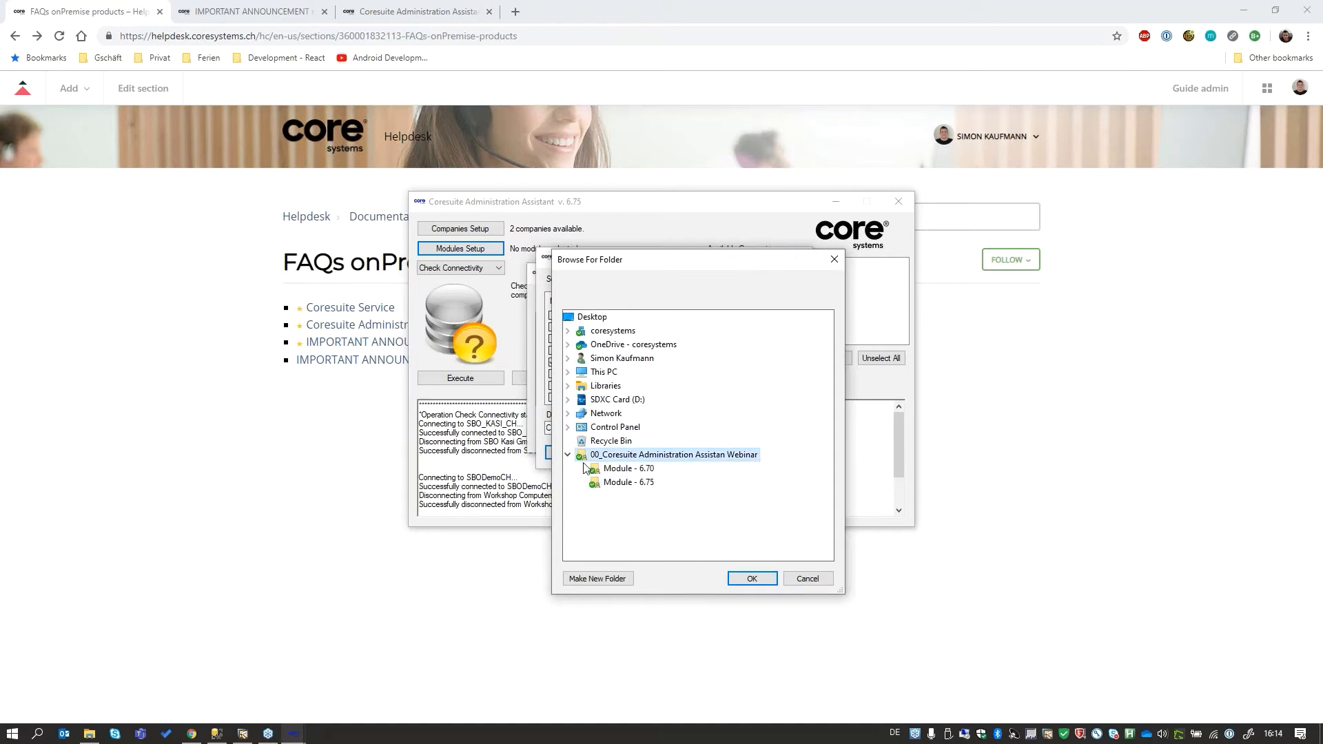
click(570, 578)
text(downloaded)
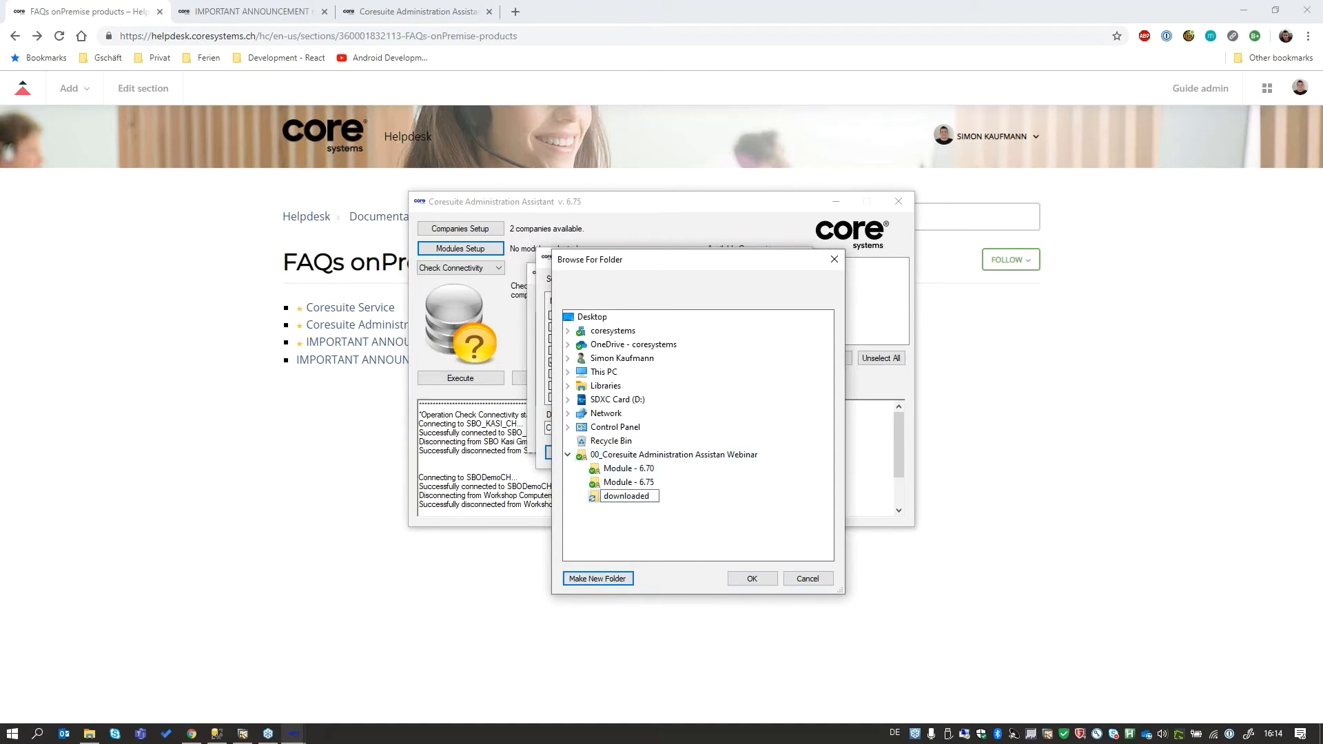
text( version 6.75)
click(729, 487)
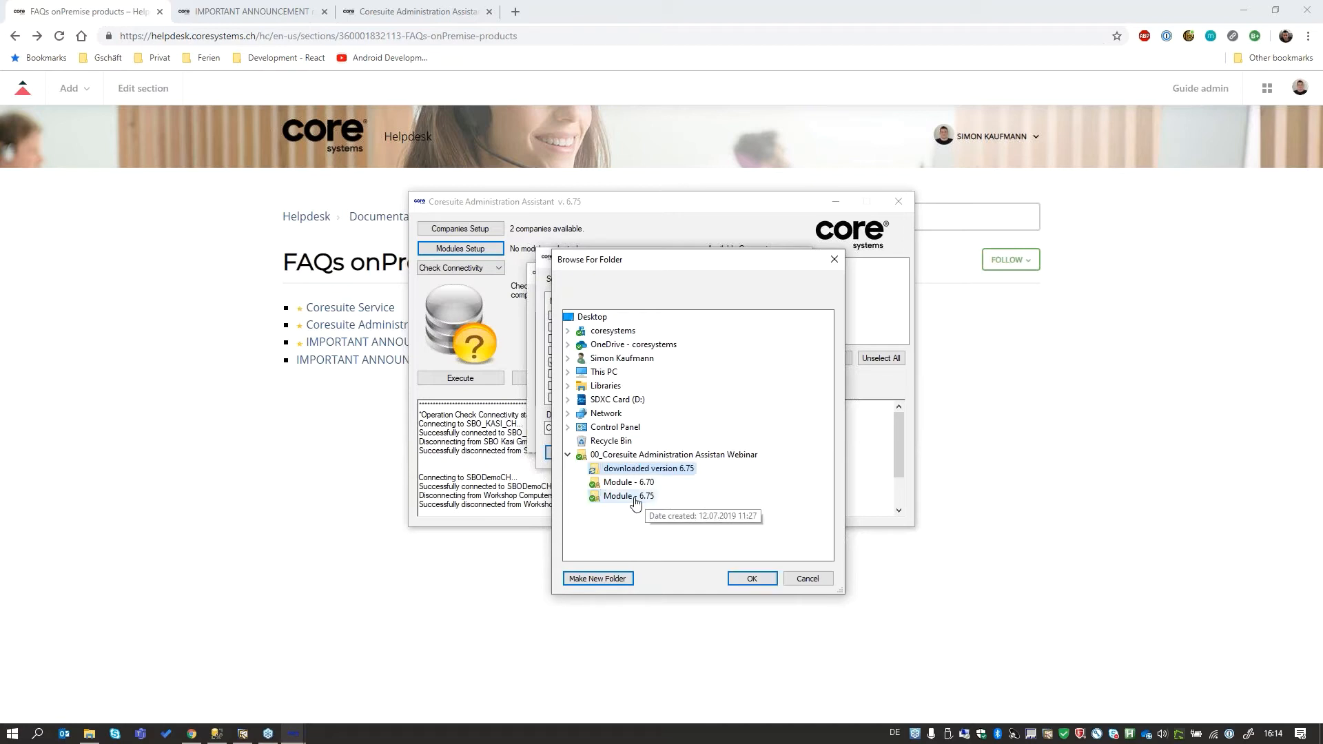
click(752, 578)
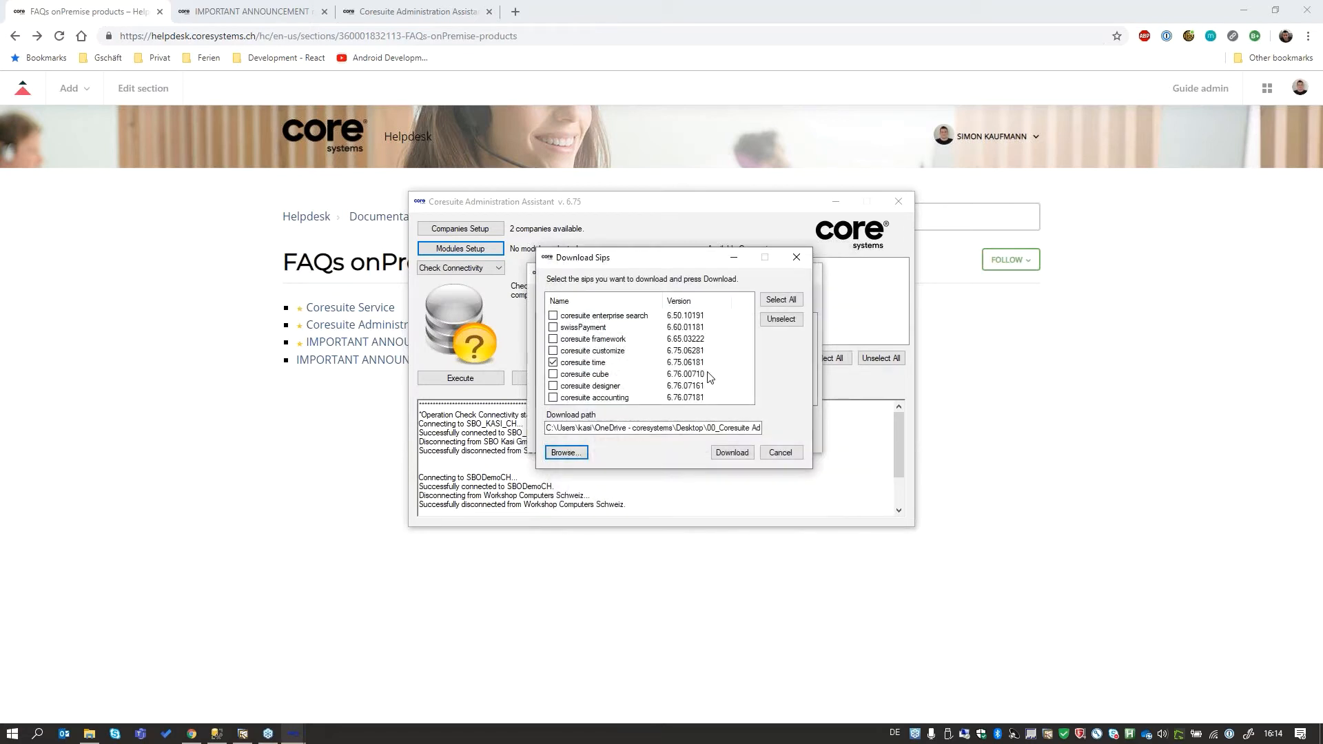
- Download the selected coresuite time SIP and confirm the modules setup
click(733, 454)
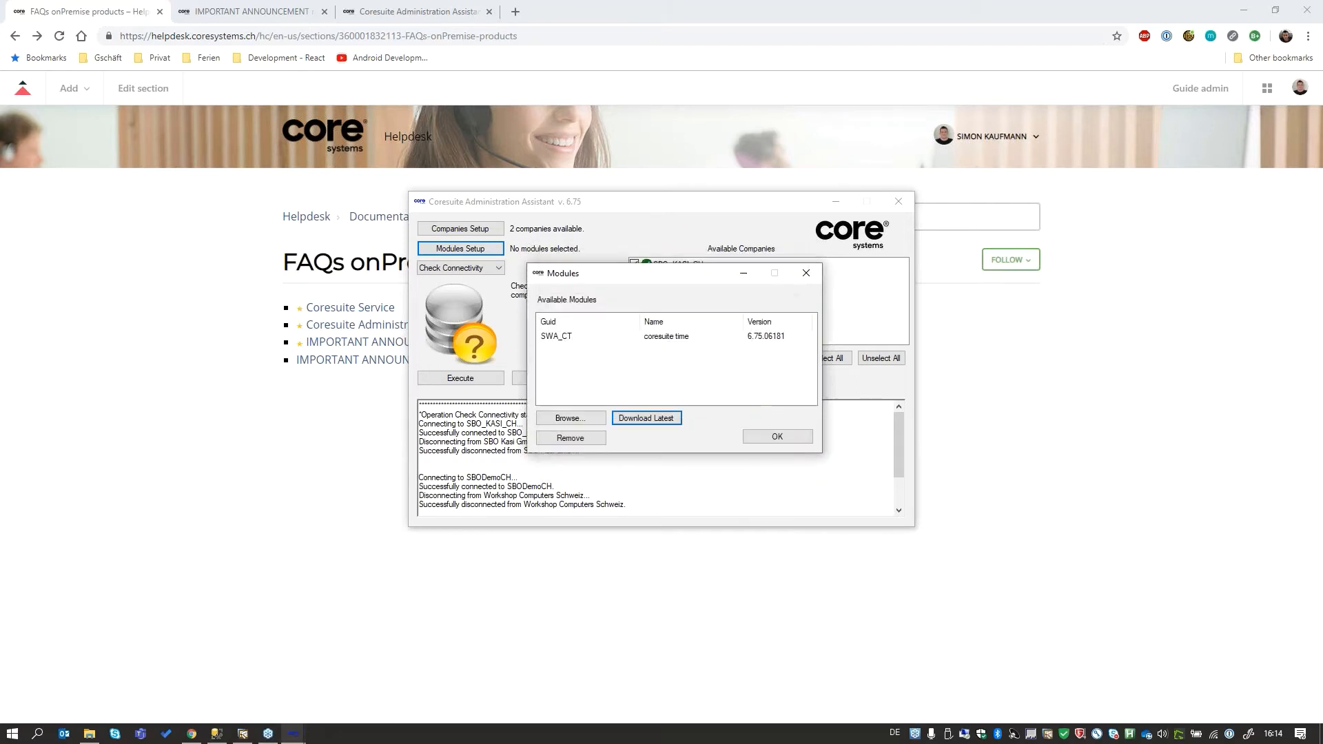
drag(585, 274, 641, 276)
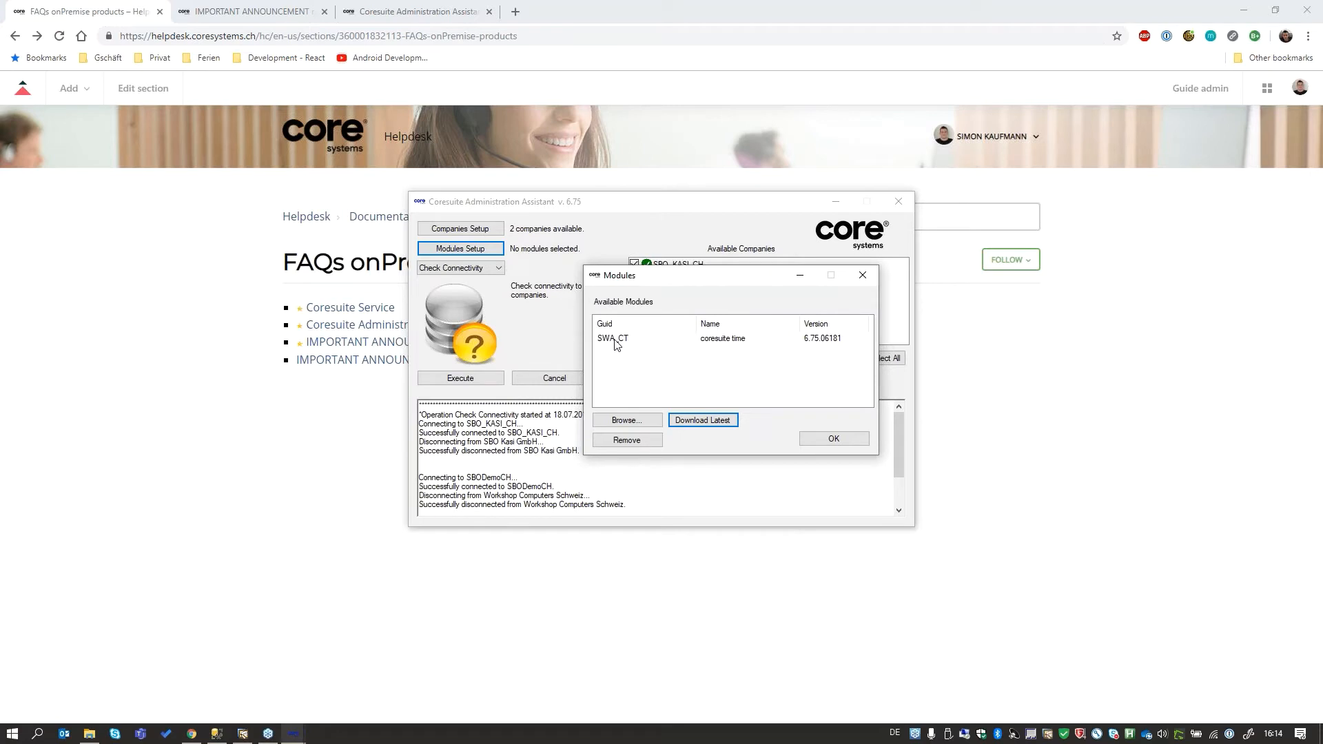
click(834, 441)
click(497, 269)
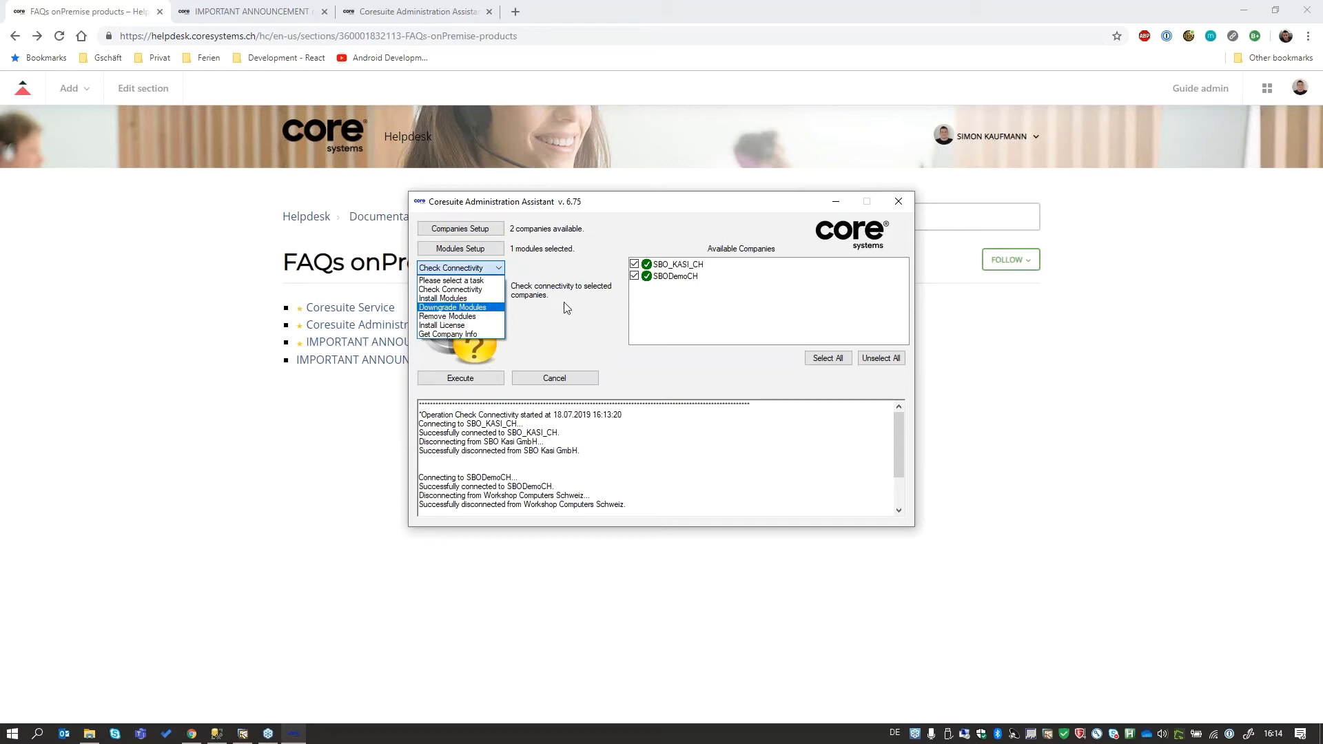
click(581, 267)
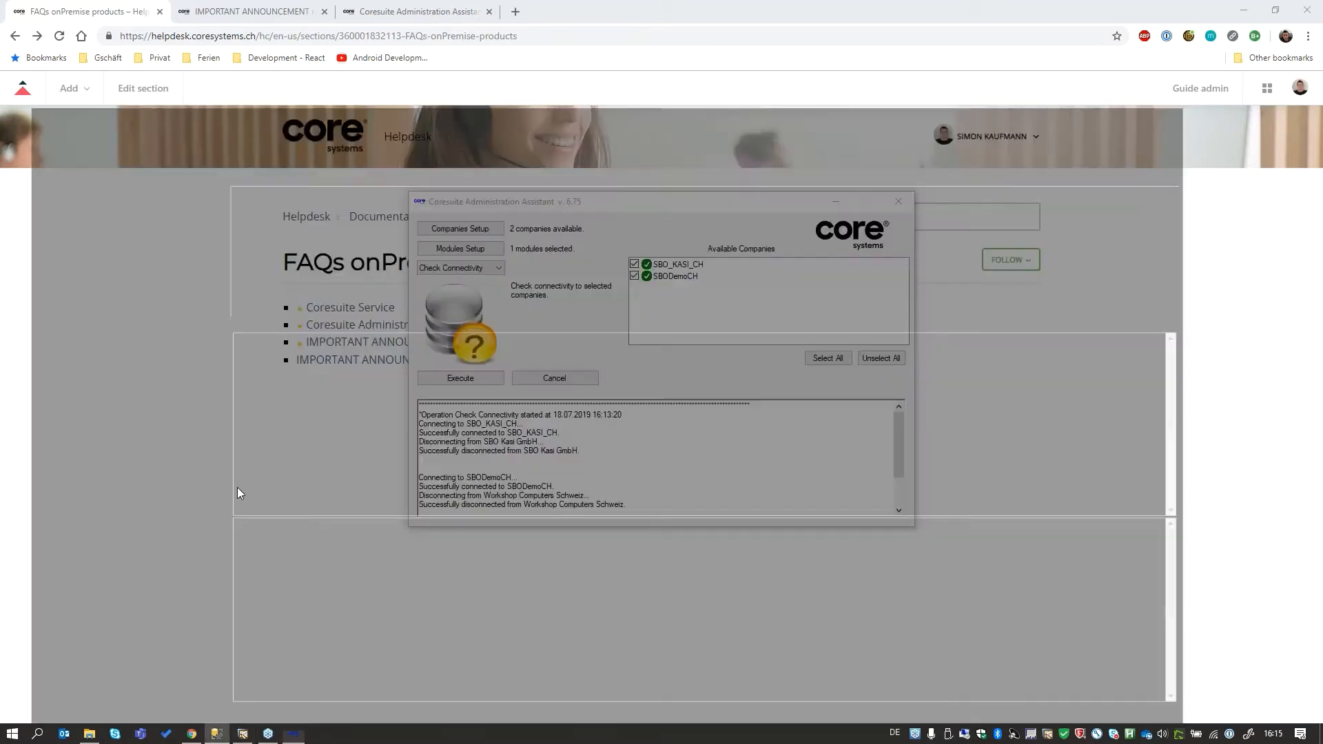
click(217, 733)
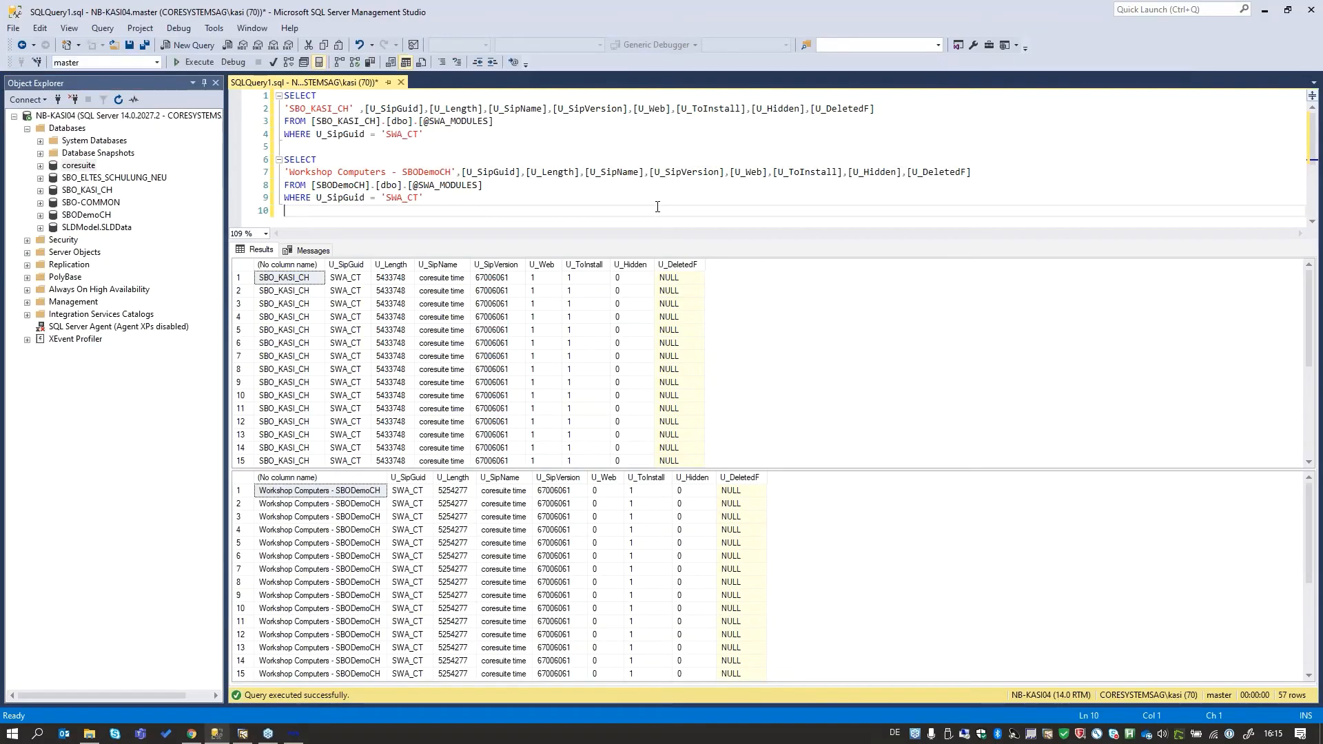
click(188, 66)
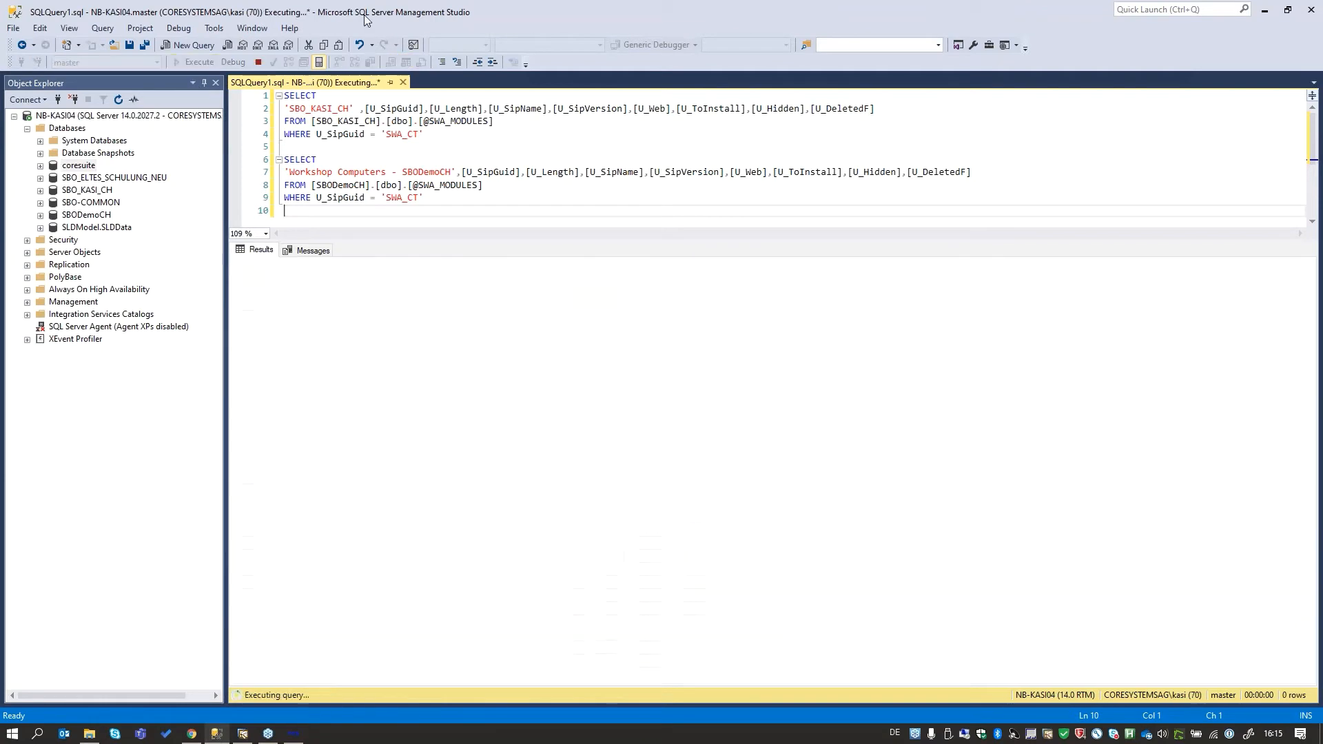
click(493, 292)
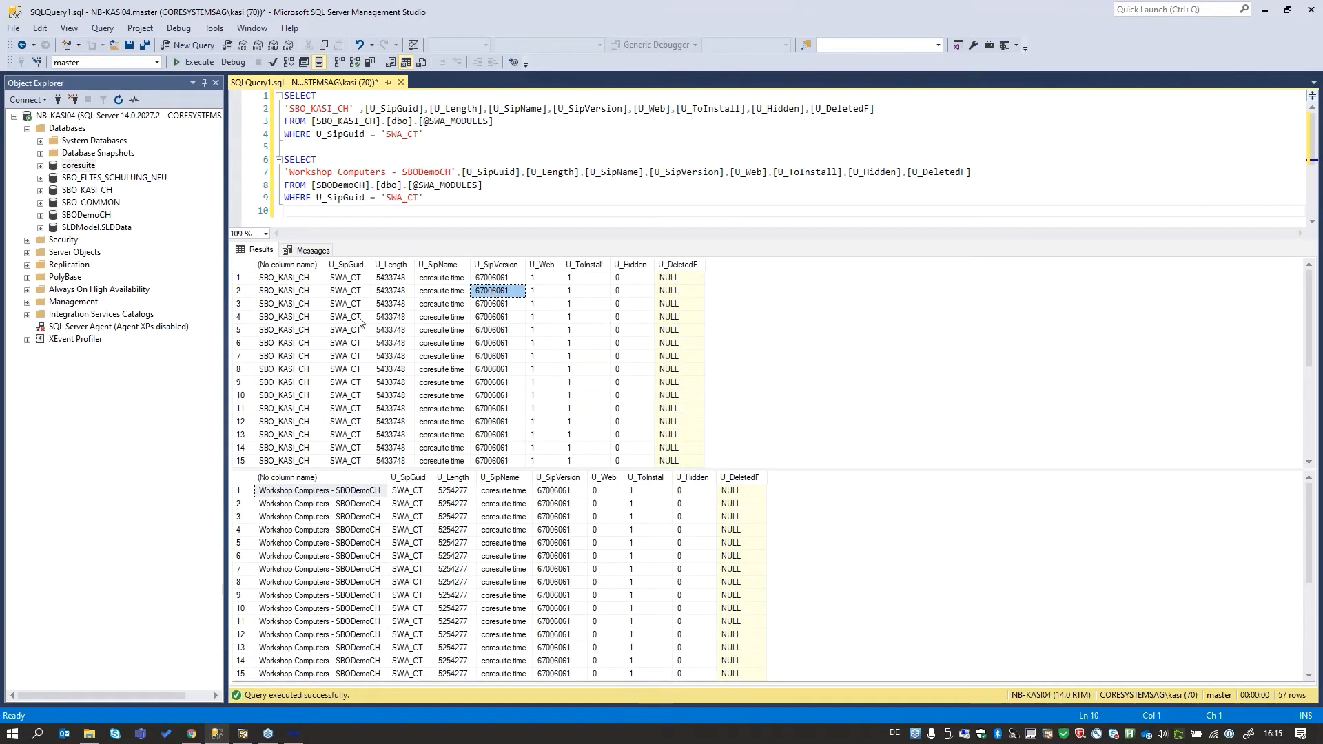
click(277, 279)
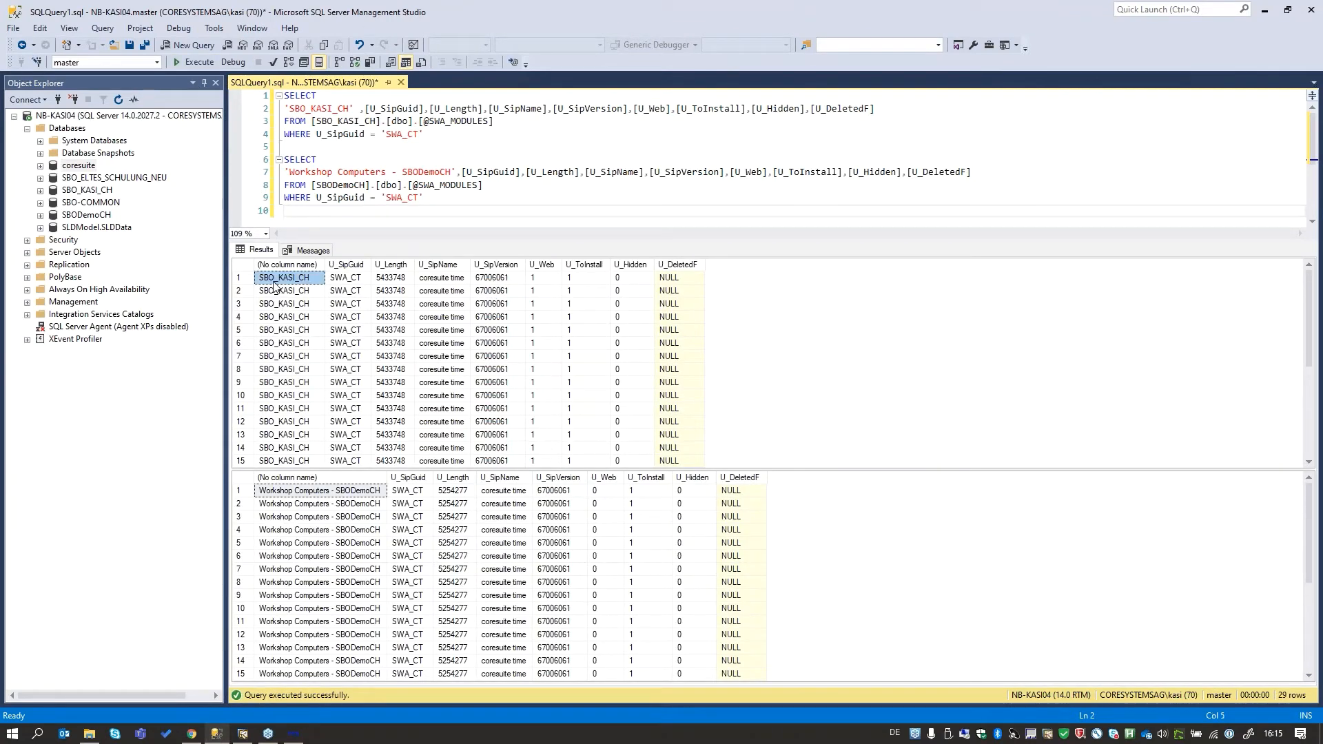
click(453, 290)
click(490, 290)
scroll(497, 303, down, 5)
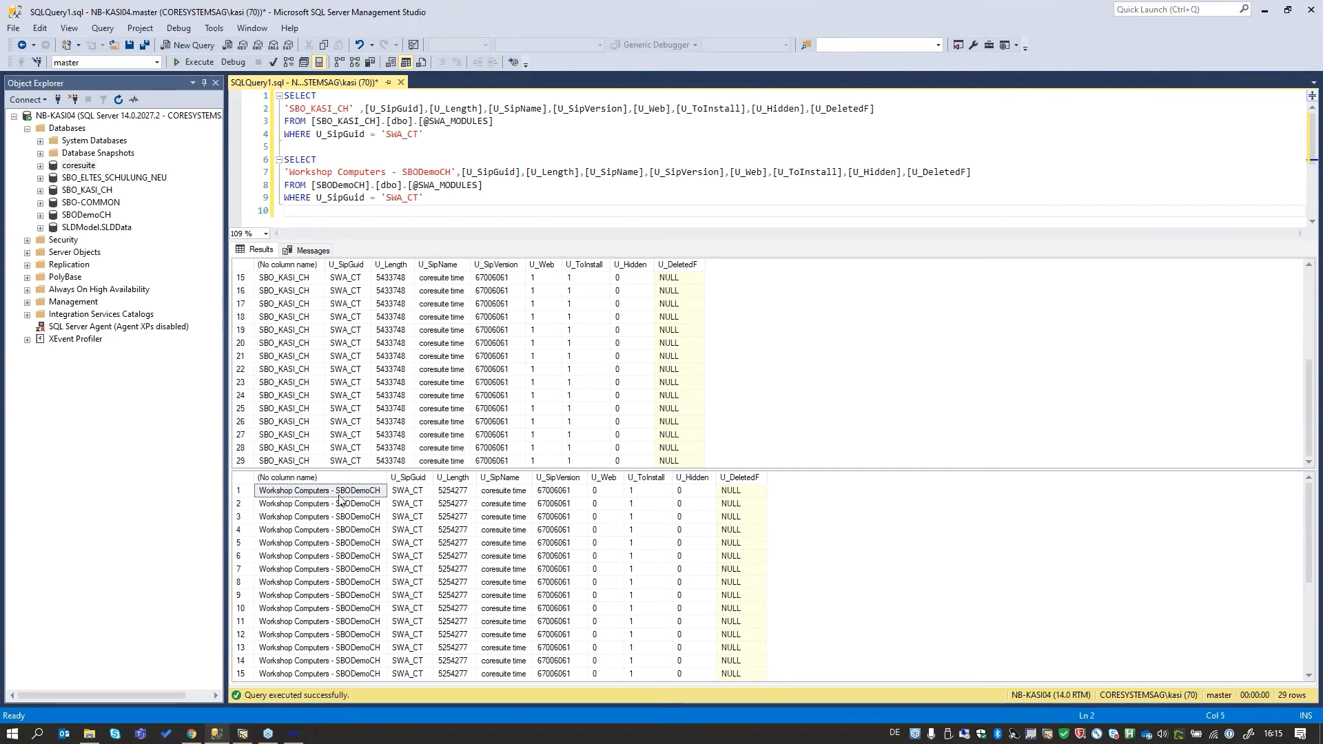
click(554, 492)
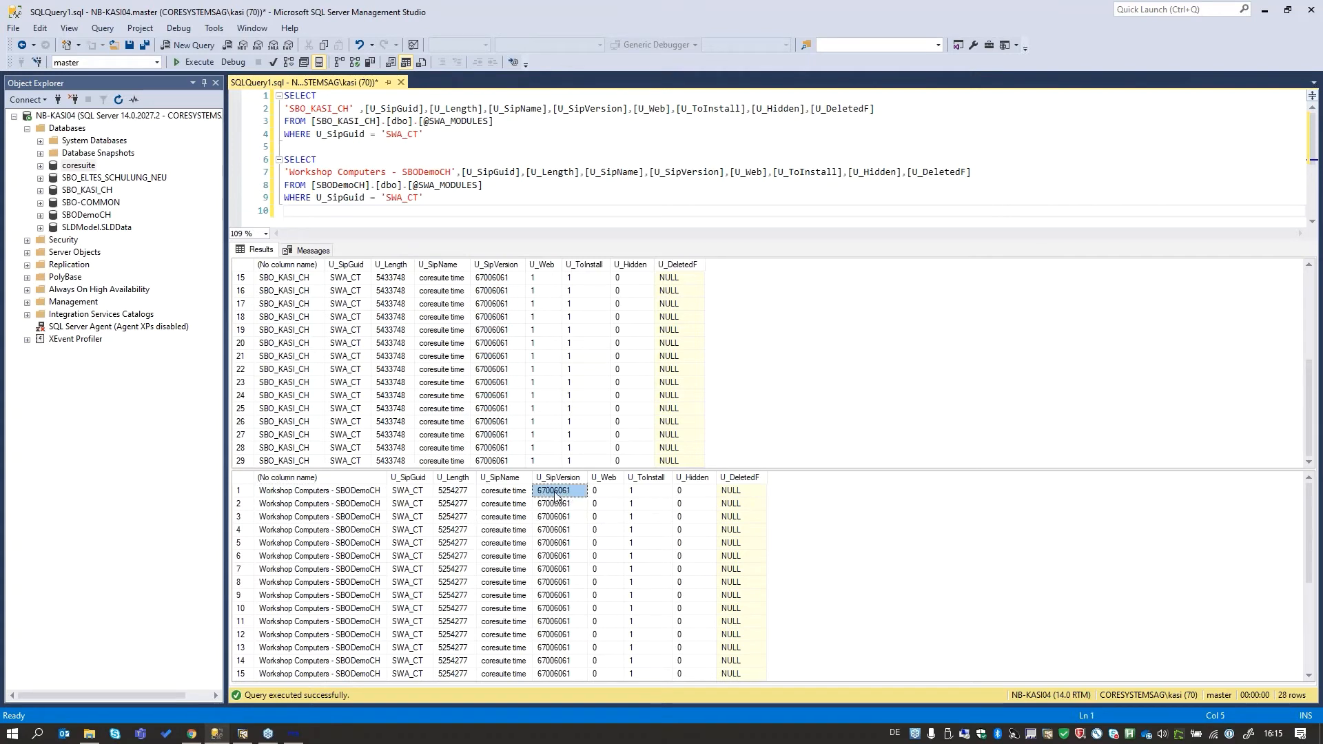
scroll(553, 517, down, 5)
scroll(477, 387, up, 5)
- Switch back to the Coresuite Administration Assistant and run the Install Modules task with coresuite time for SBO_KASI_CH and SBODemoCH
click(294, 733)
click(475, 268)
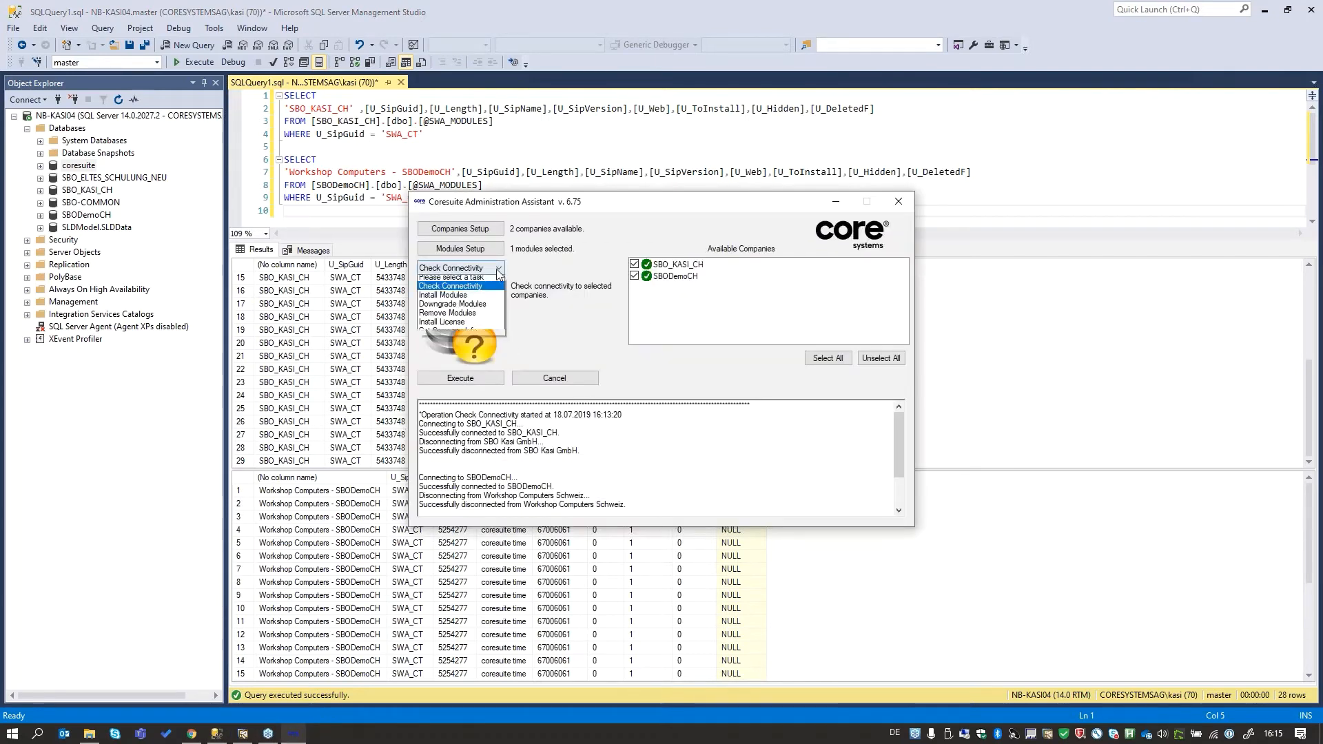
click(477, 299)
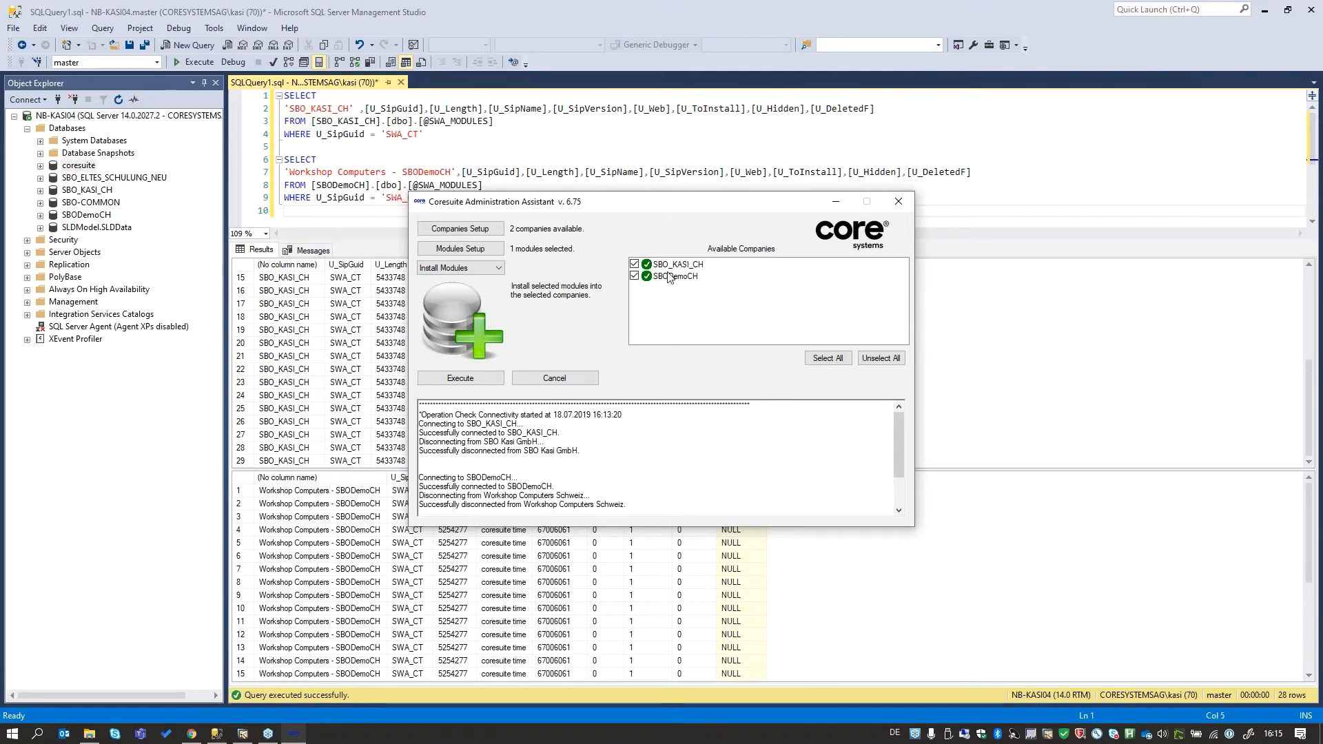
click(465, 251)
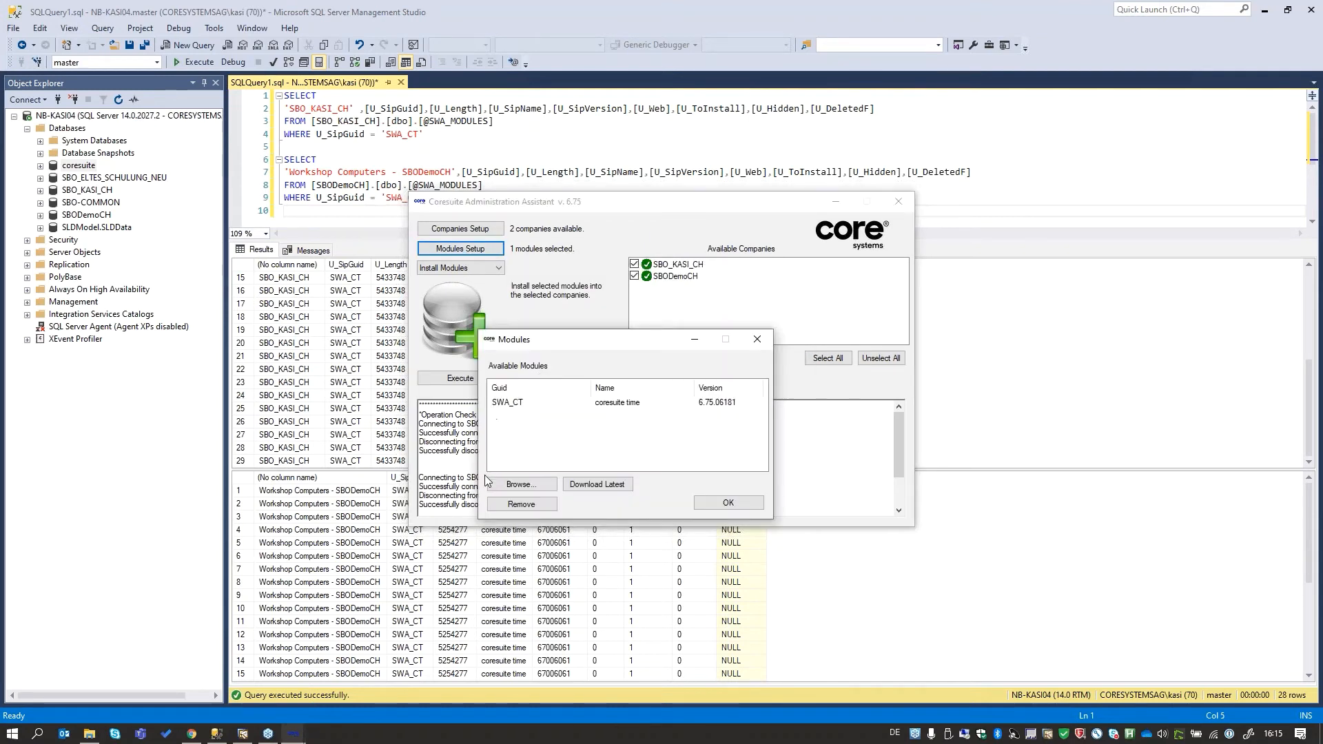
click(509, 403)
click(729, 503)
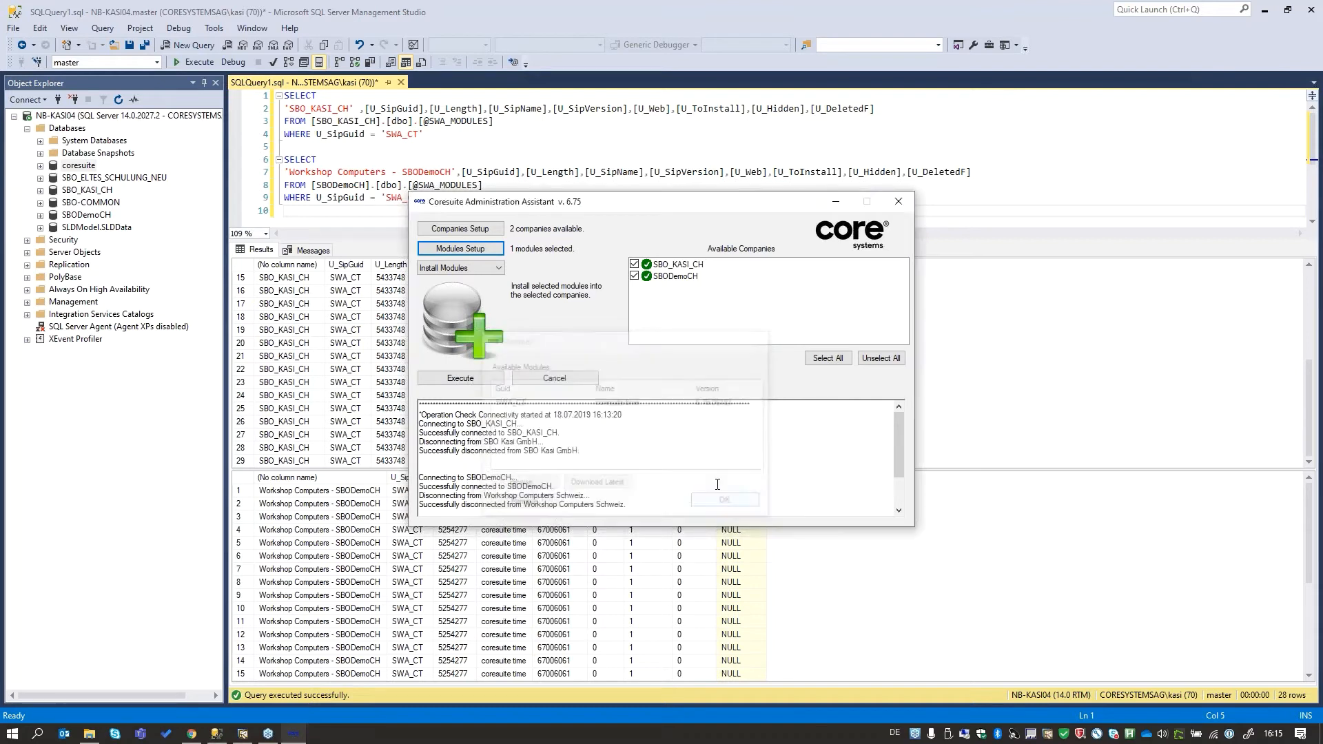
click(459, 381)
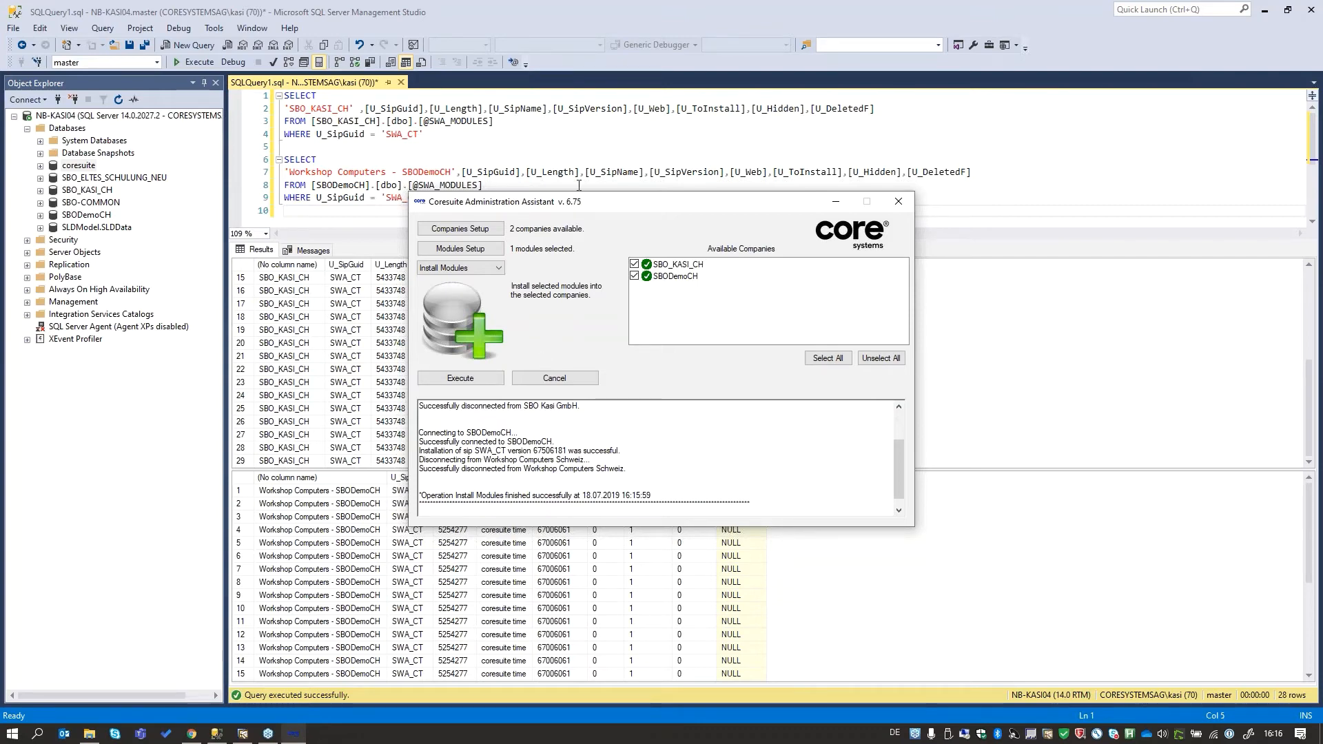
- Switch to SQL Server Management Studio, rerun the query and examine the U_SipVersion values of both companies after the installation
click(579, 186)
click(200, 65)
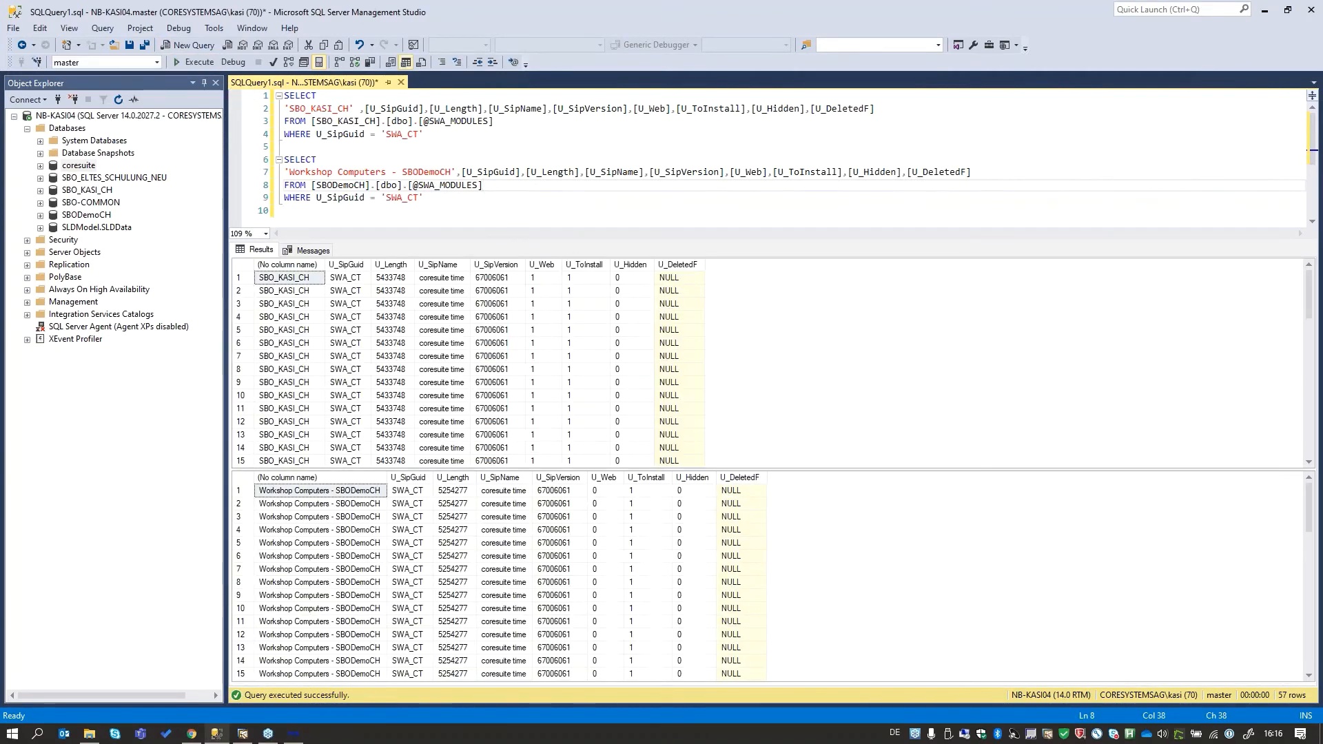
scroll(507, 312, down, 10)
scroll(507, 312, down, 5)
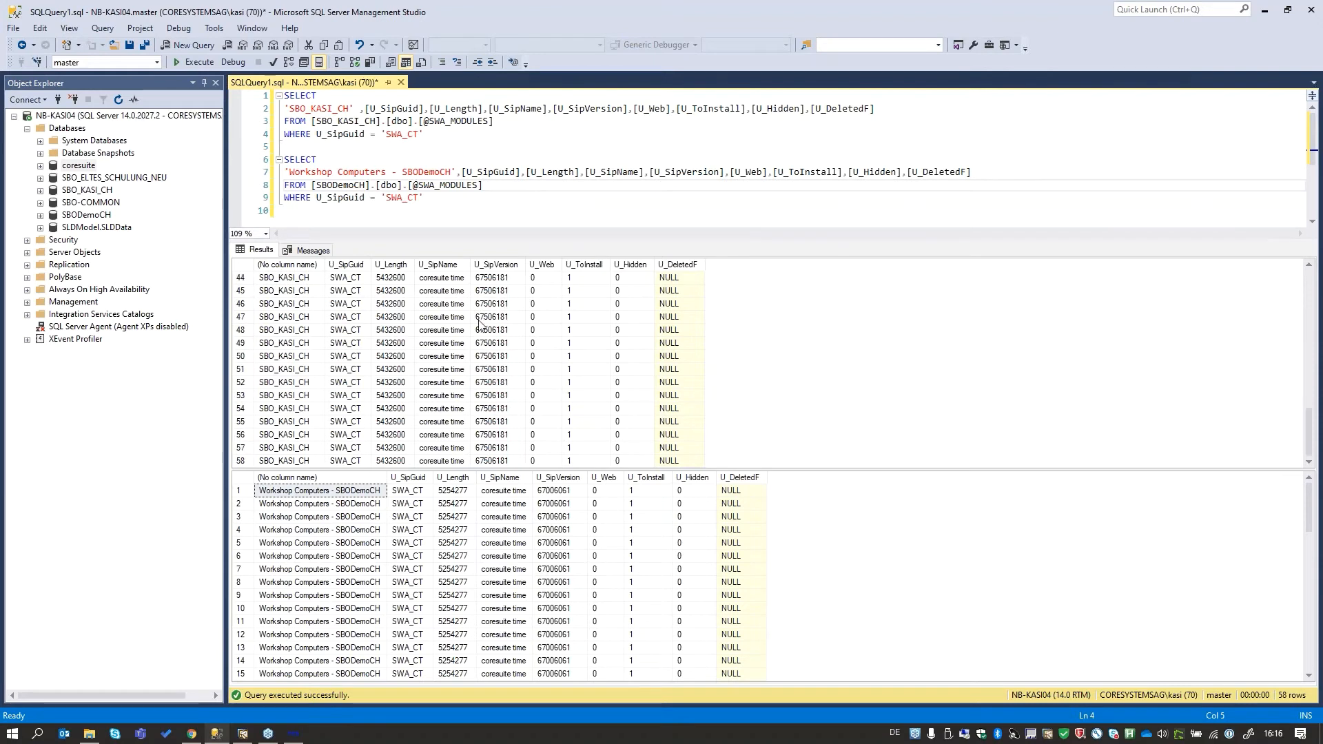
click(485, 292)
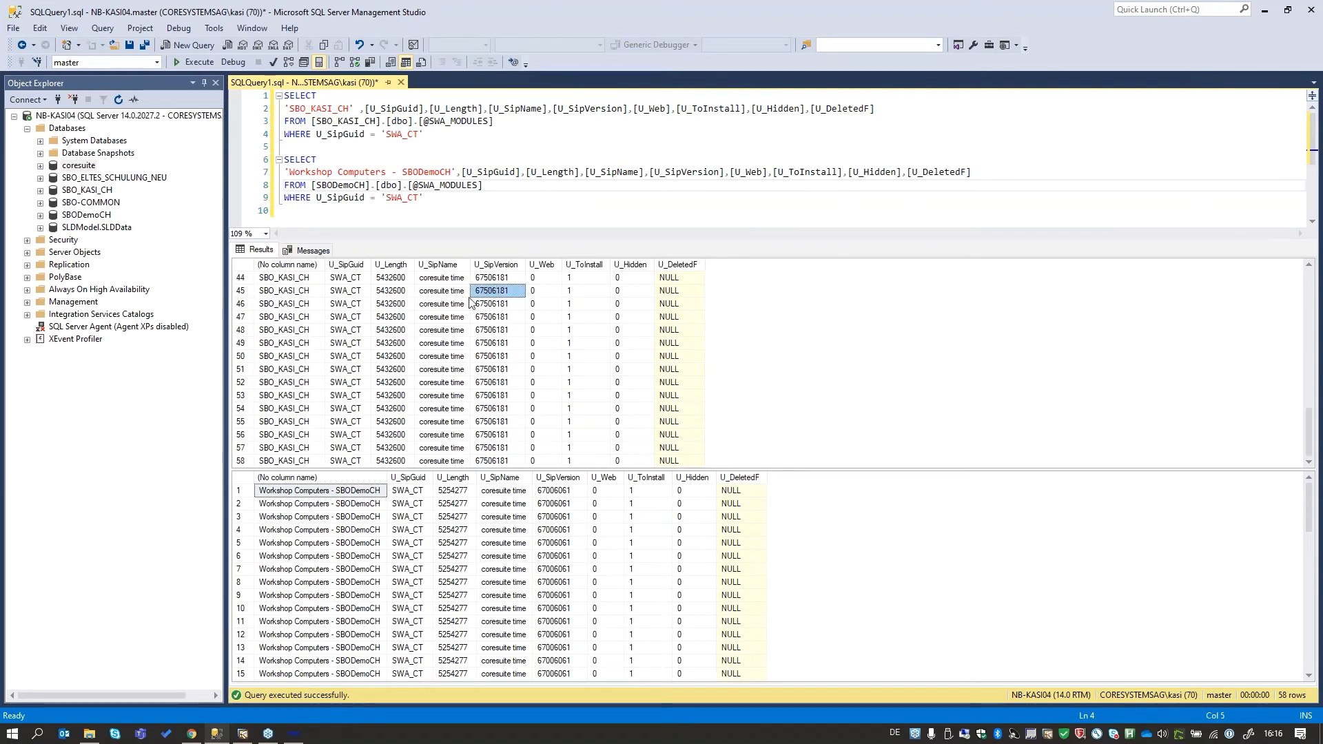
click(555, 582)
scroll(502, 557, down, 14)
click(545, 532)
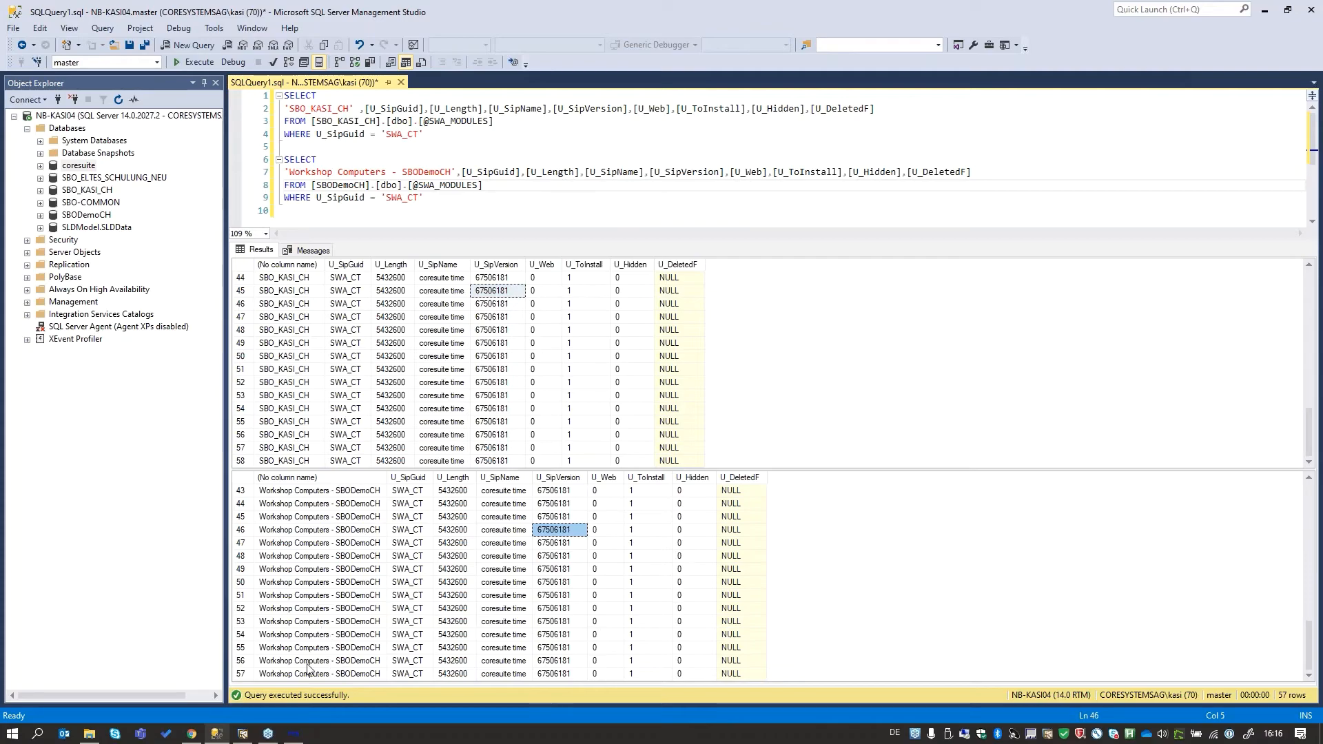
- Switch to SAP Business One and restart the coresuite add-on by stopping and starting it in the Add-On Manager
click(252, 737)
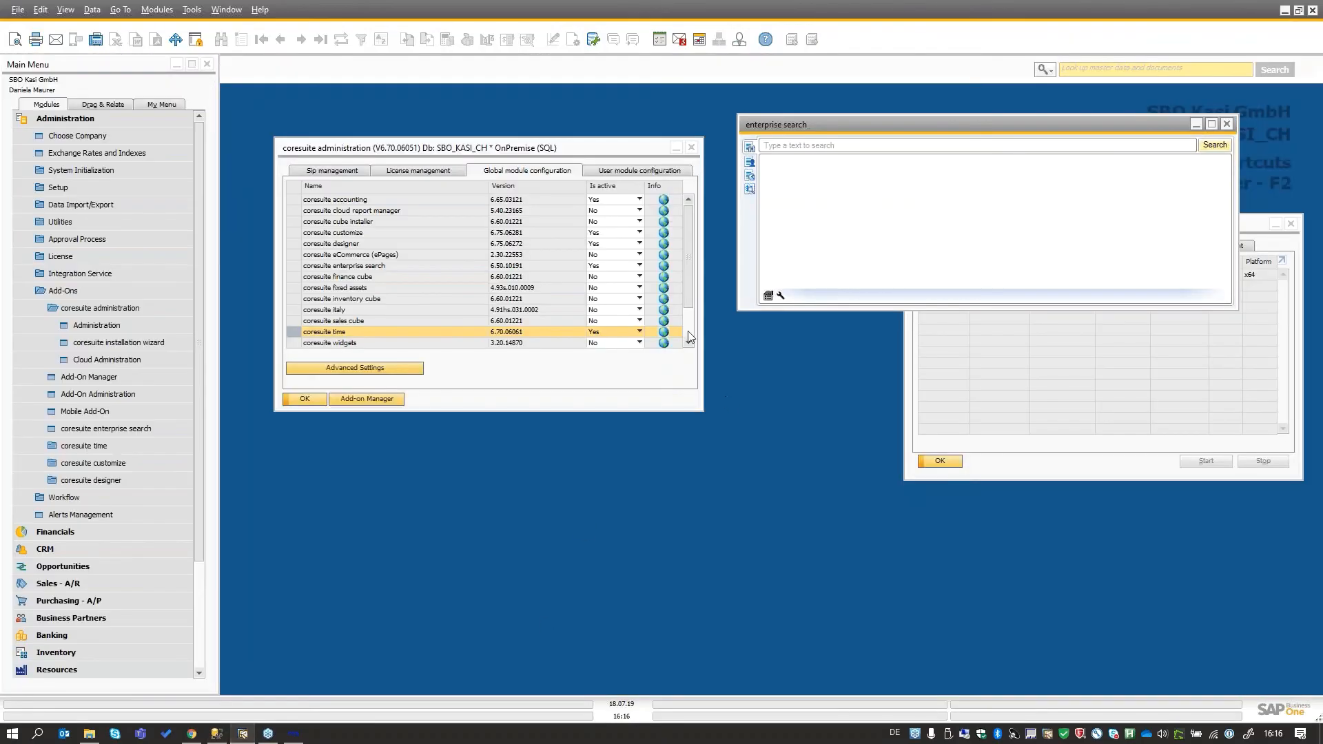
click(1024, 362)
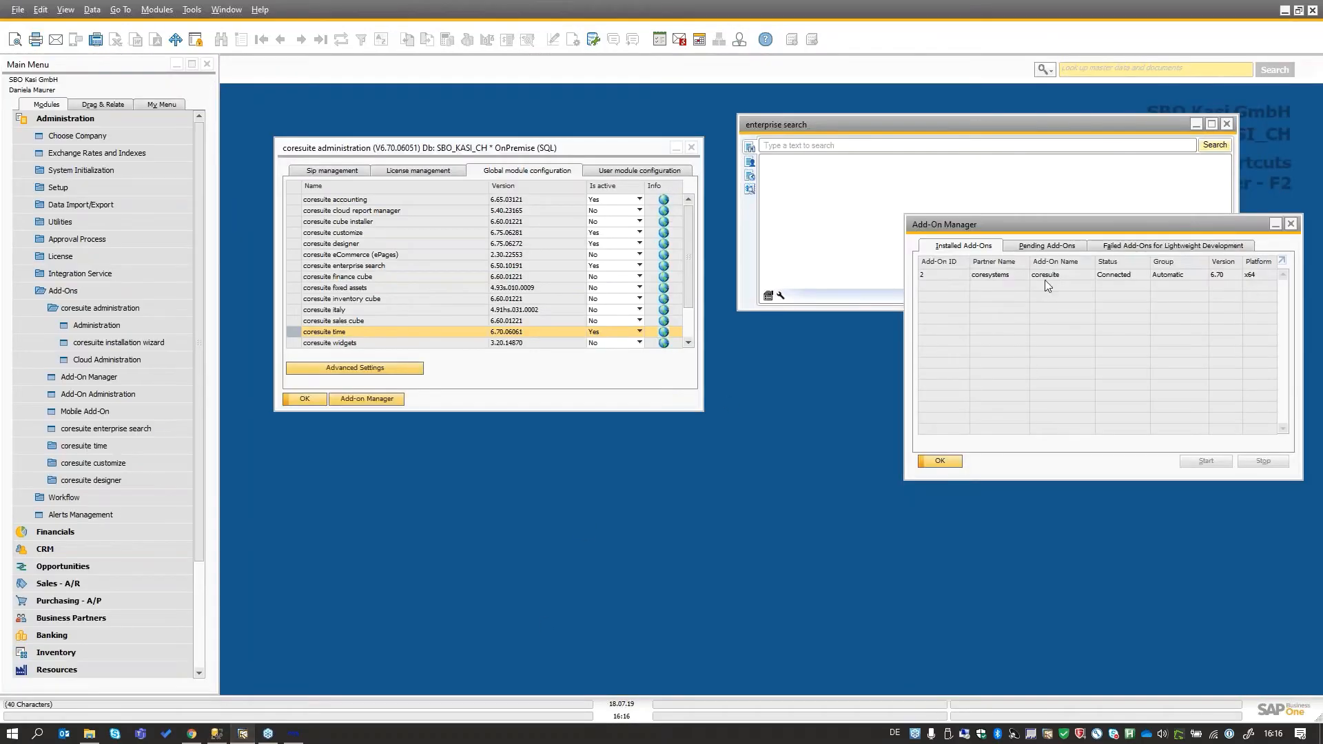
drag(1070, 226, 1014, 352)
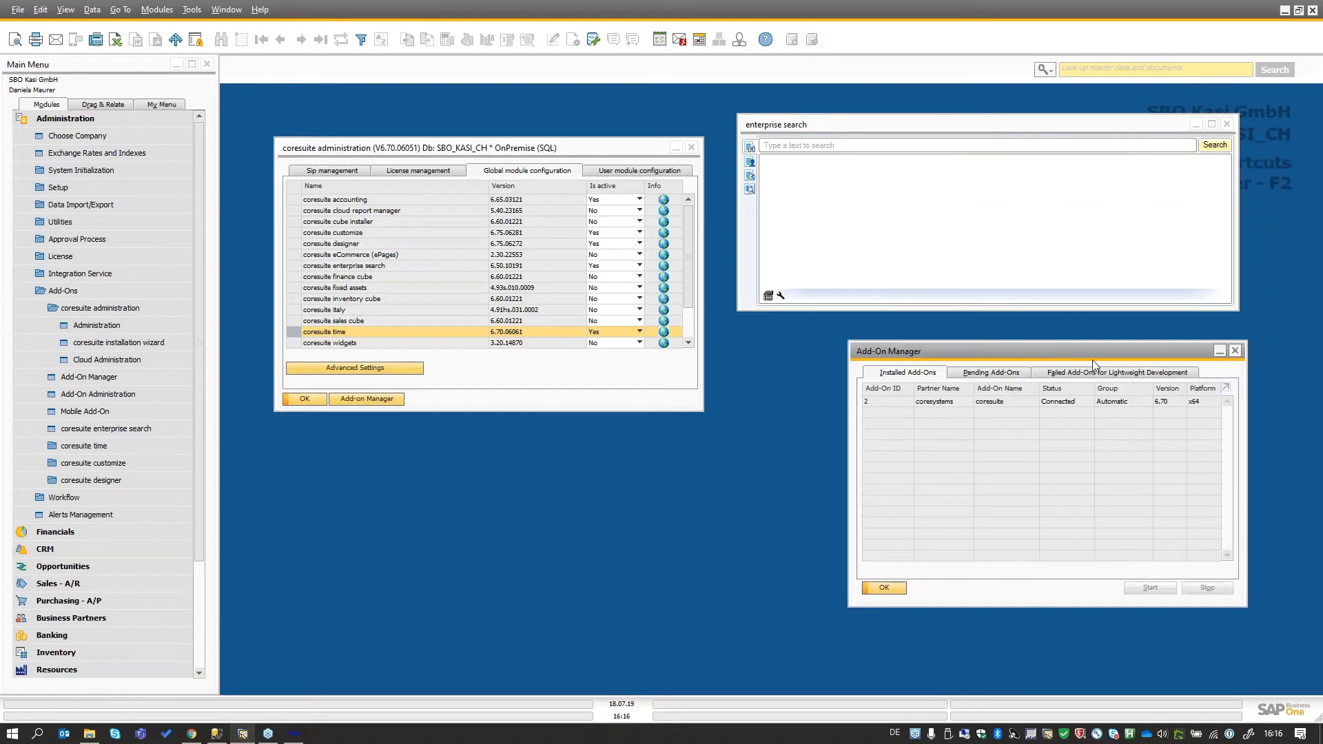
click(1136, 403)
click(1207, 590)
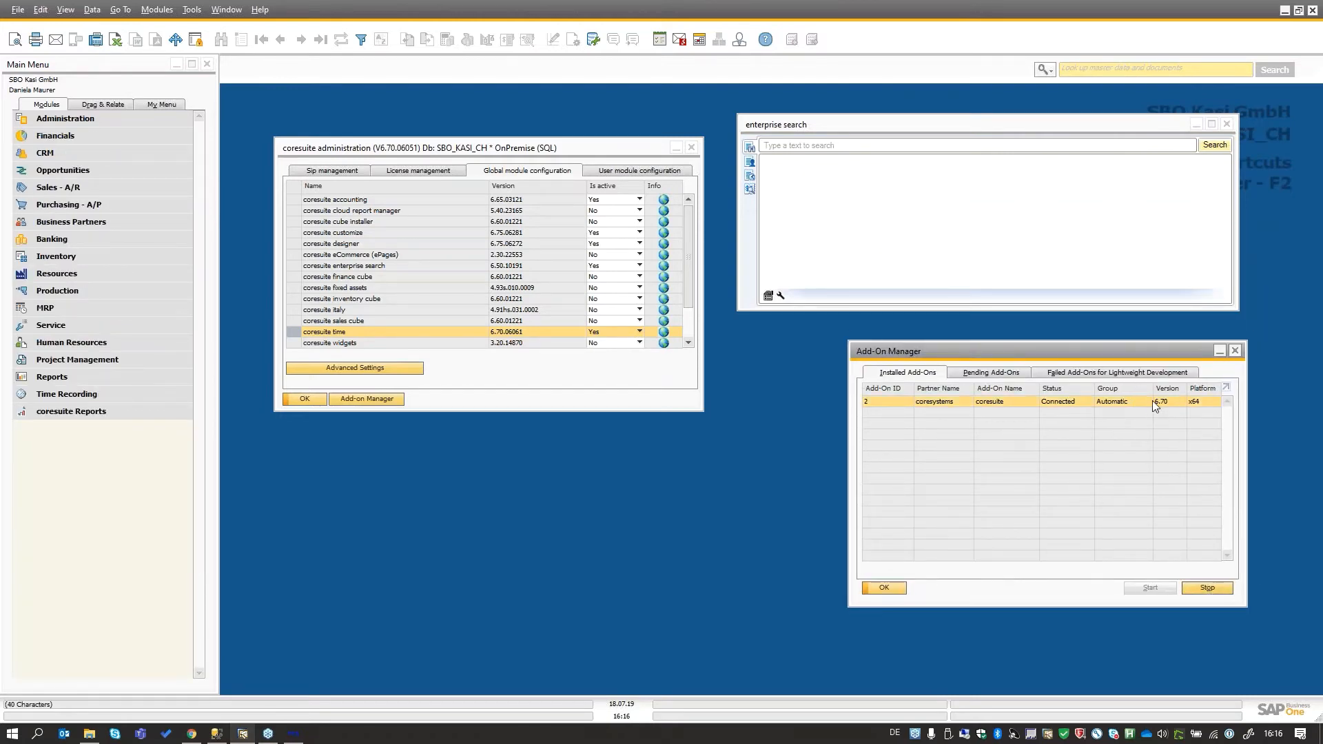
click(1123, 405)
click(1148, 587)
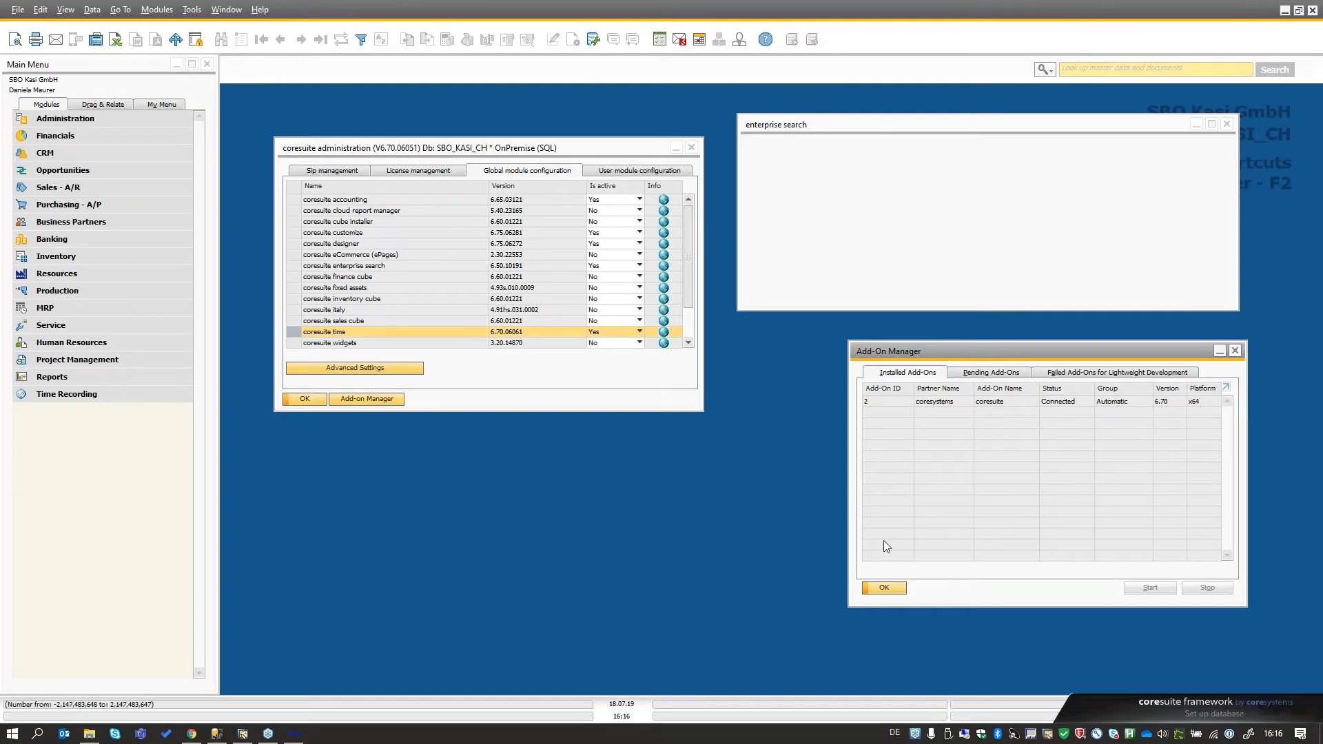
click(293, 734)
drag(686, 208, 776, 187)
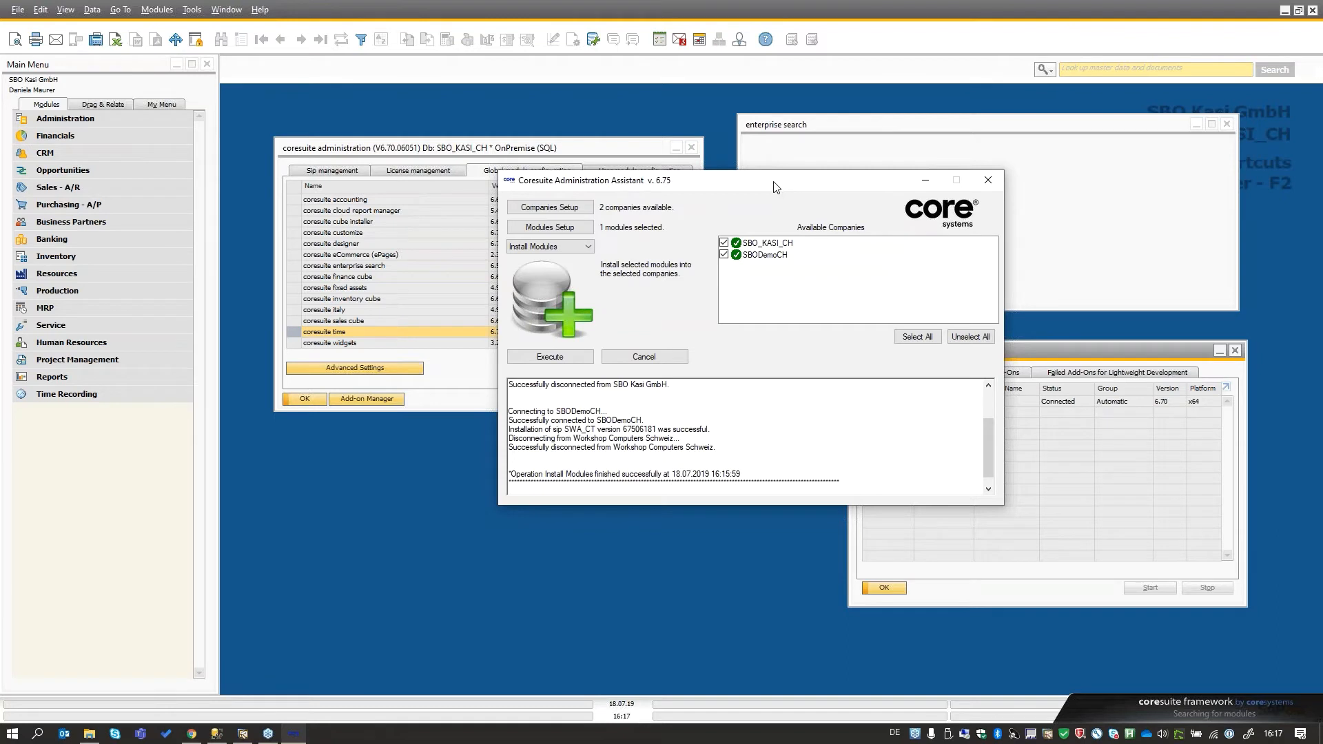
drag(777, 187, 749, 309)
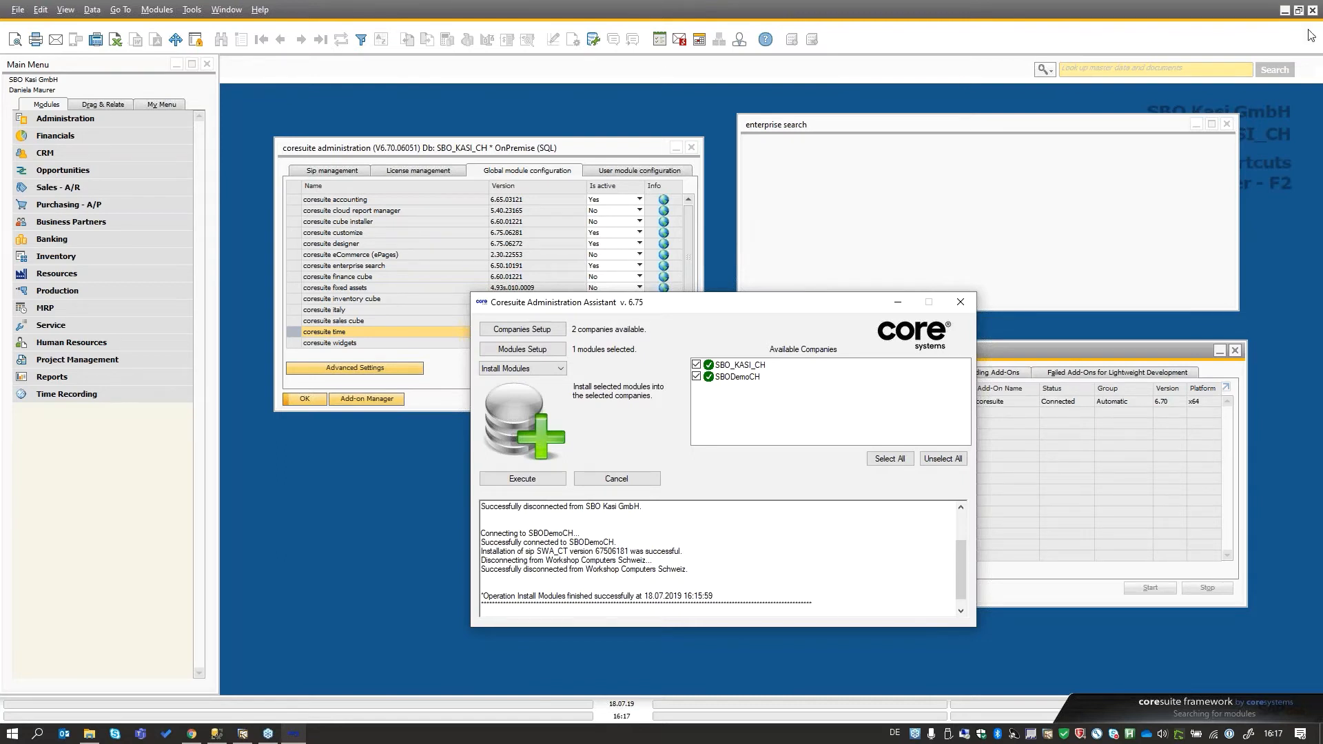
click(1312, 51)
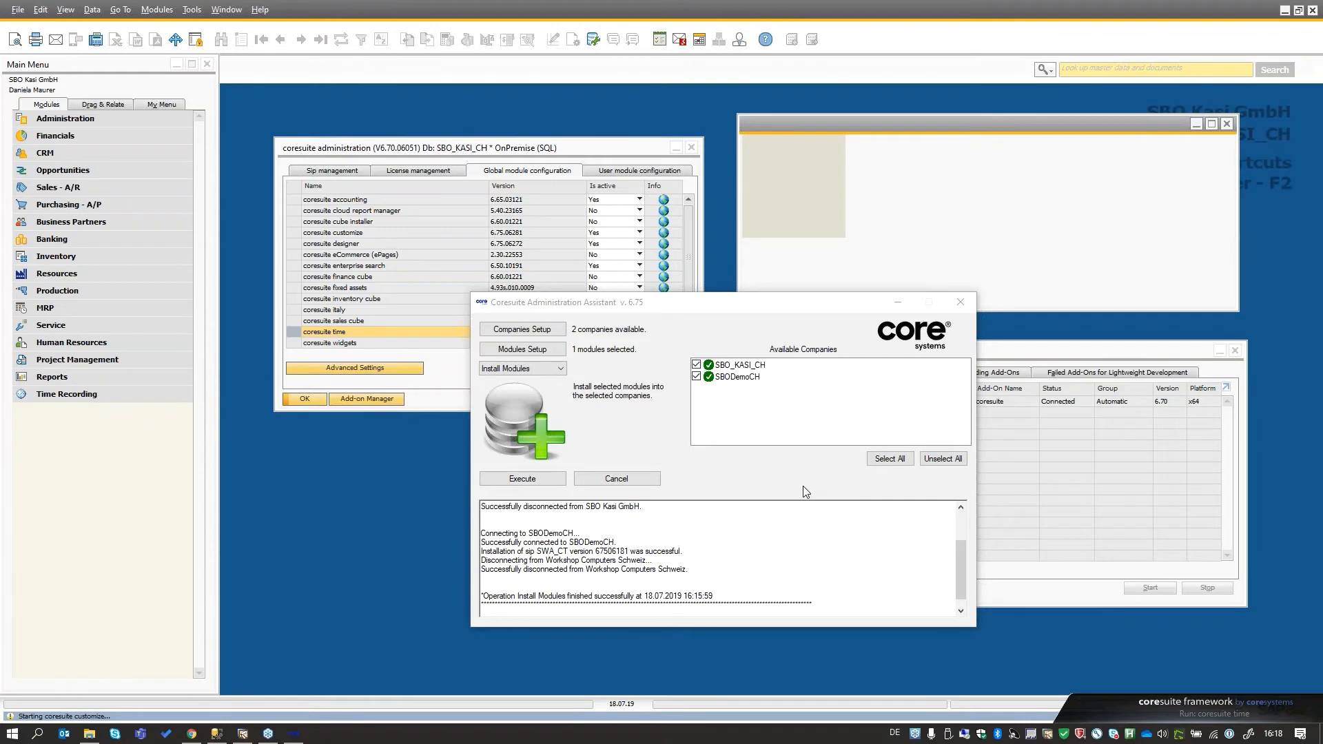
key(alt+Tab)
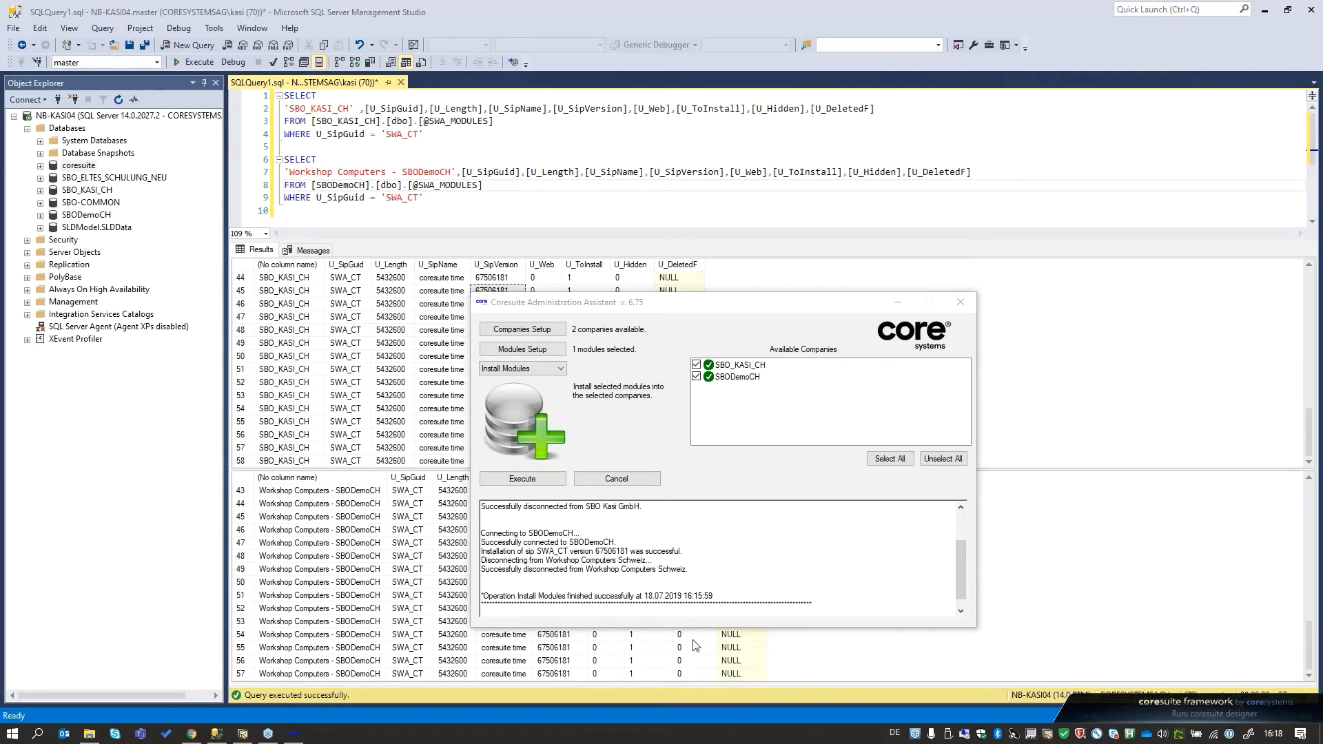
click(243, 734)
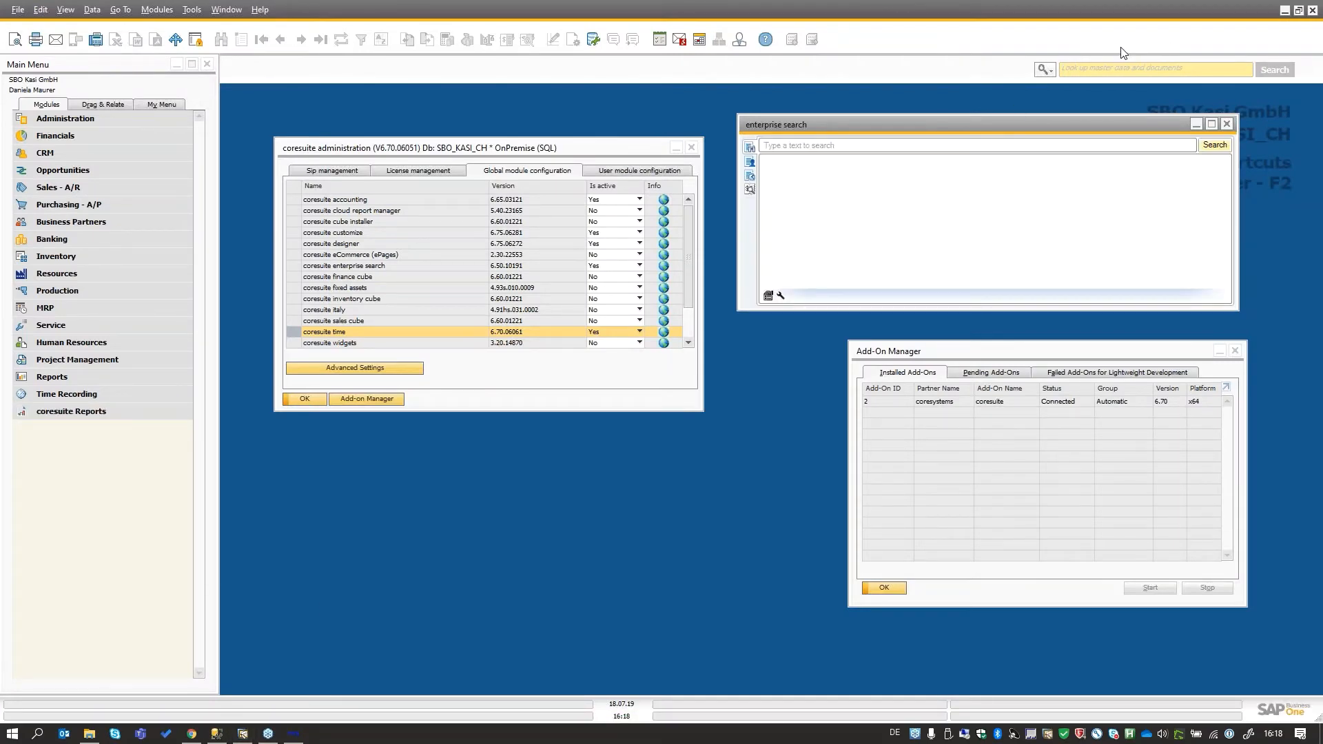
- Reopen the coresuite administration window from the add-on administration and check the coresuite time version in the global module configuration
click(692, 147)
click(692, 146)
click(72, 116)
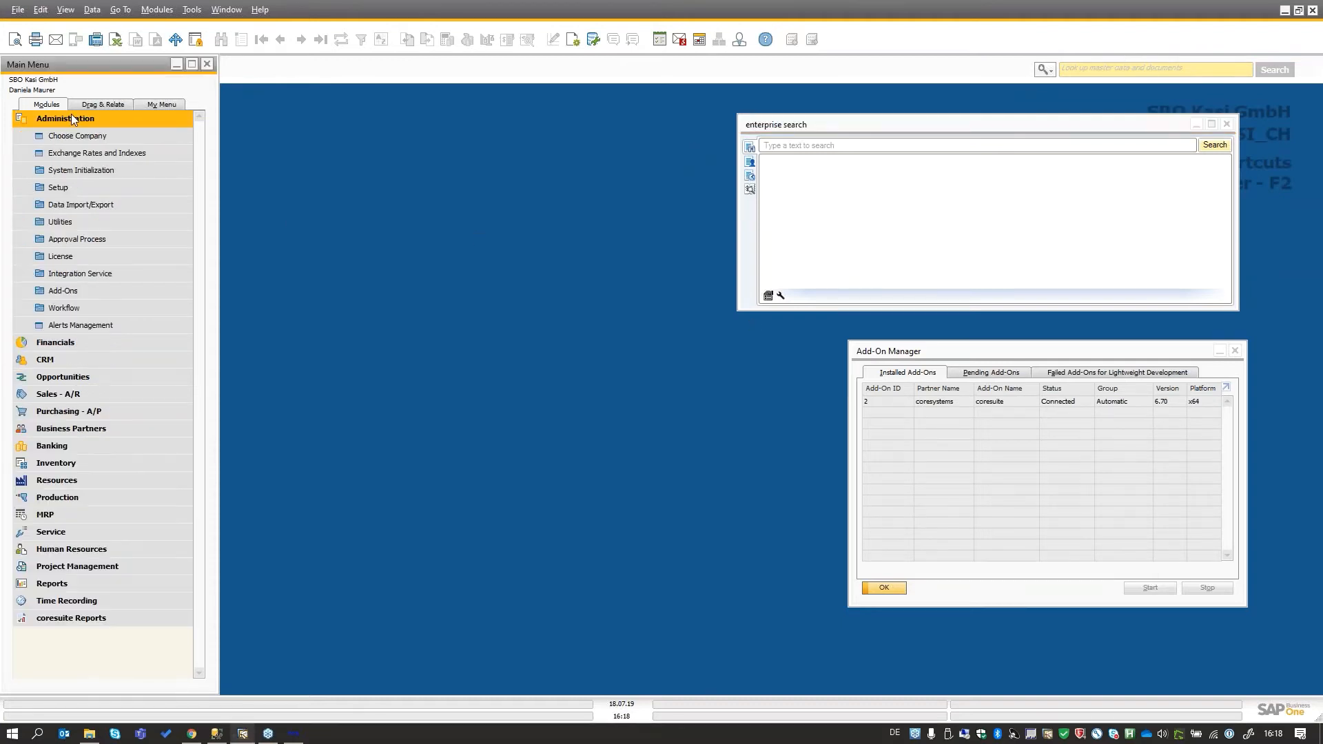
click(63, 291)
click(86, 309)
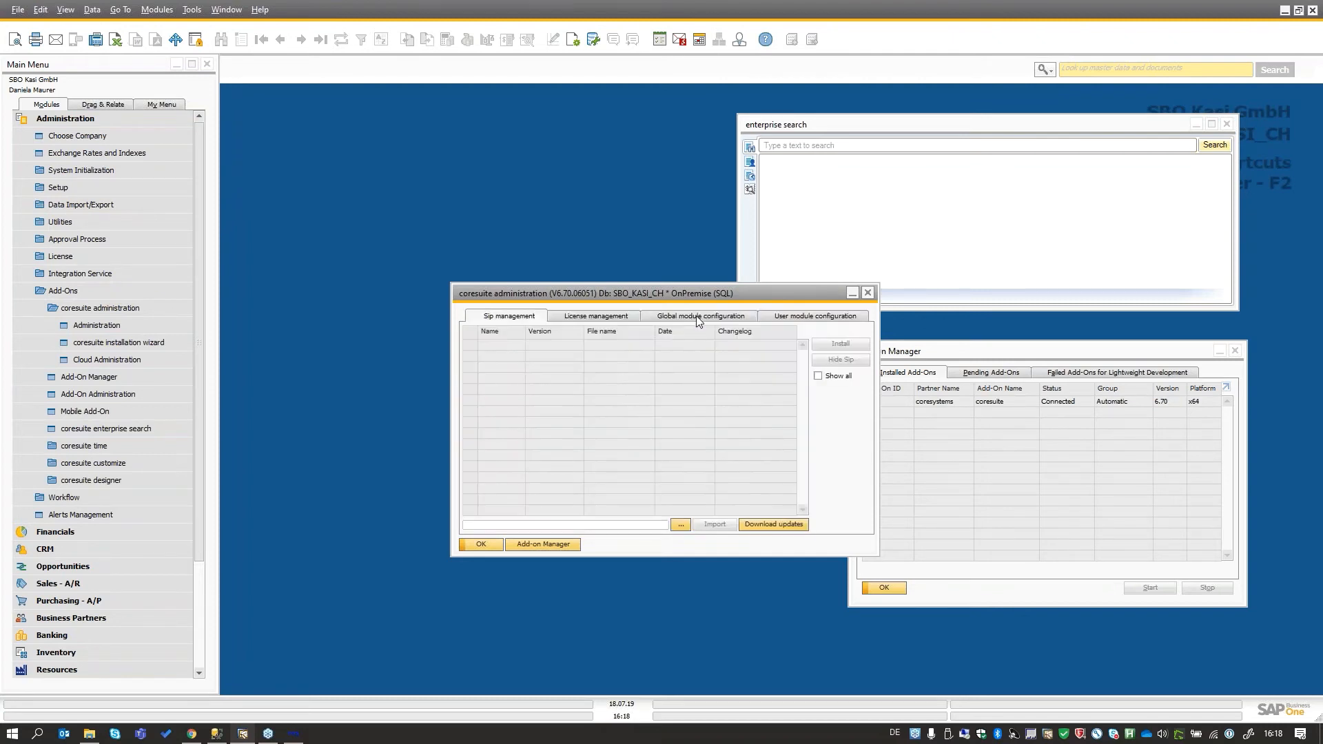
click(696, 315)
click(608, 475)
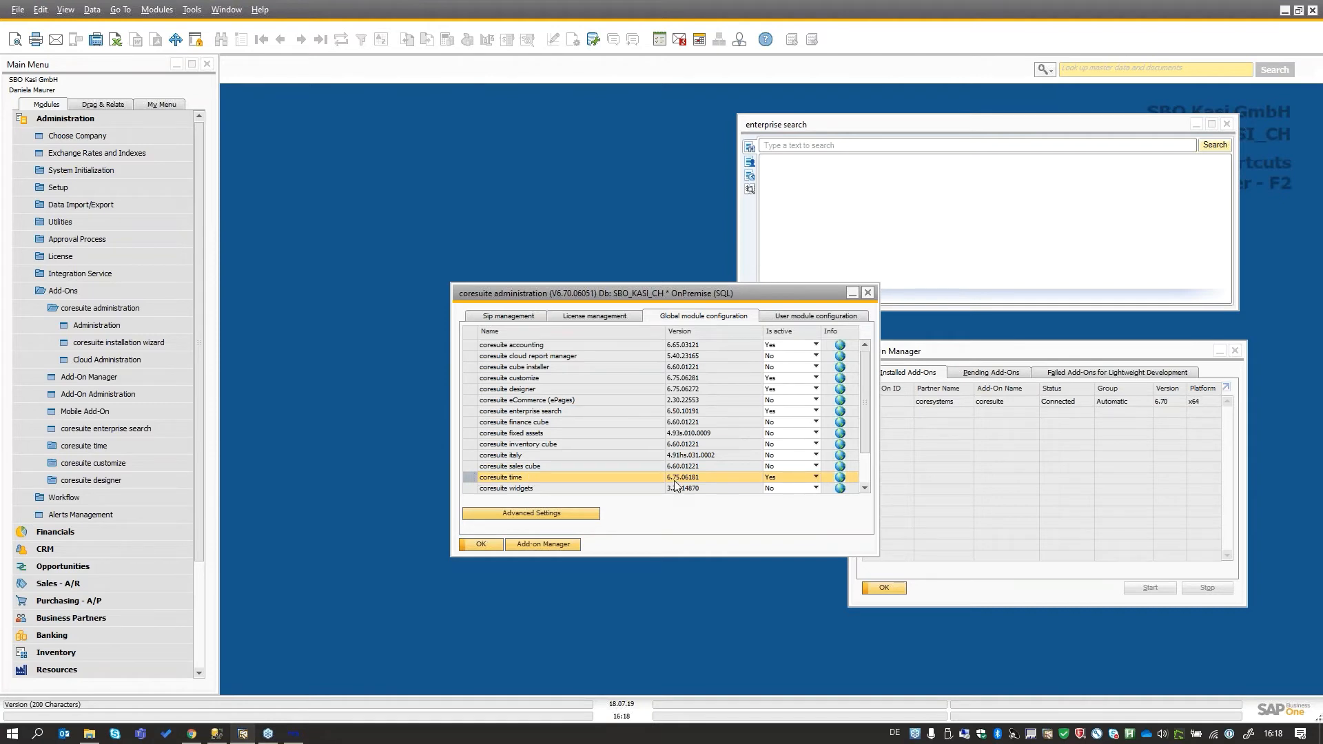
- Switch to the Coresuite Administration Assistant, choose the Downgrade Modules task and check which module is set up for it
click(268, 734)
drag(713, 306, 489, 127)
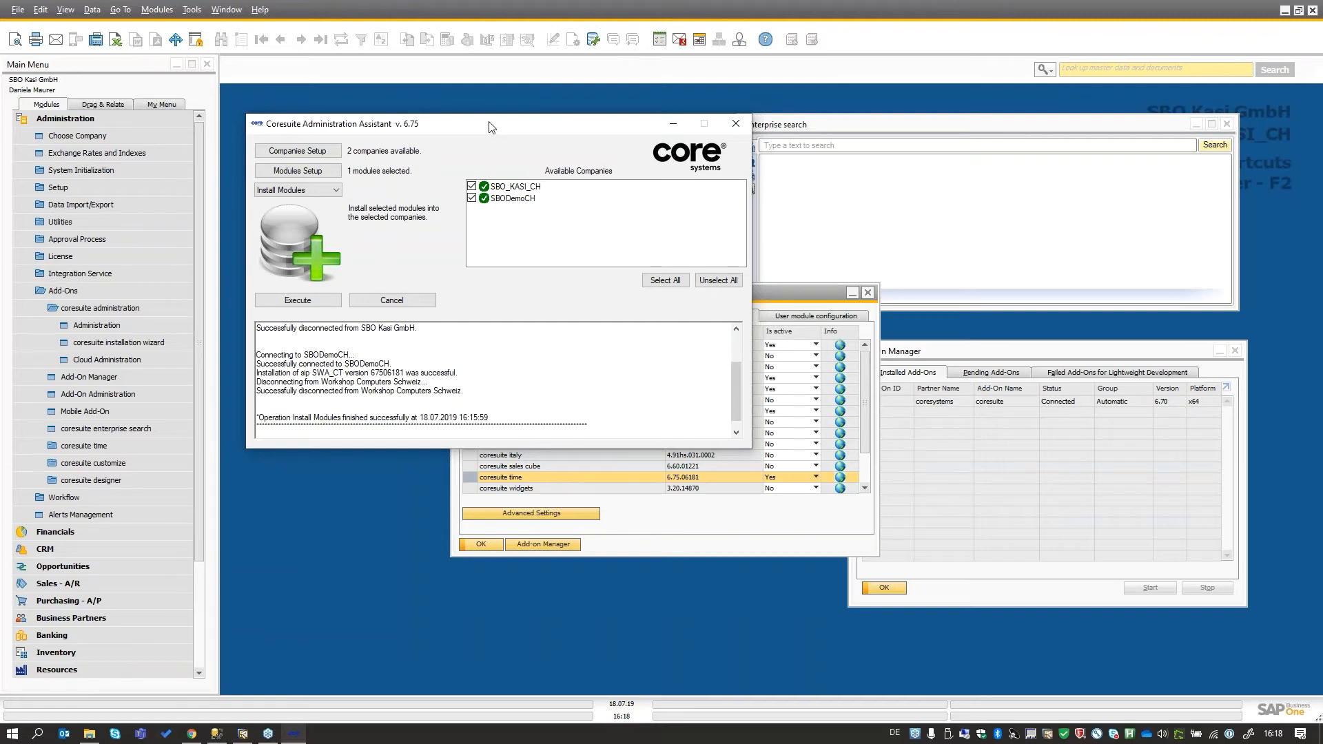
click(335, 190)
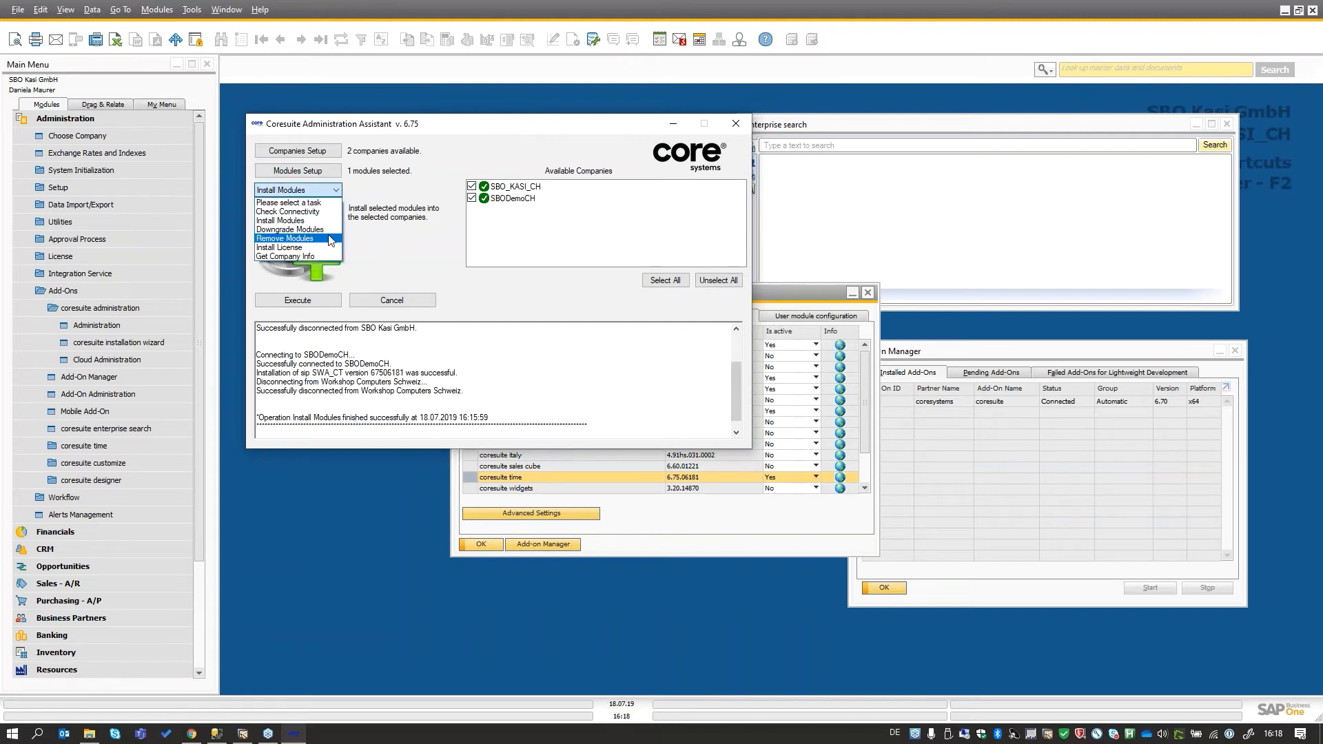
click(328, 229)
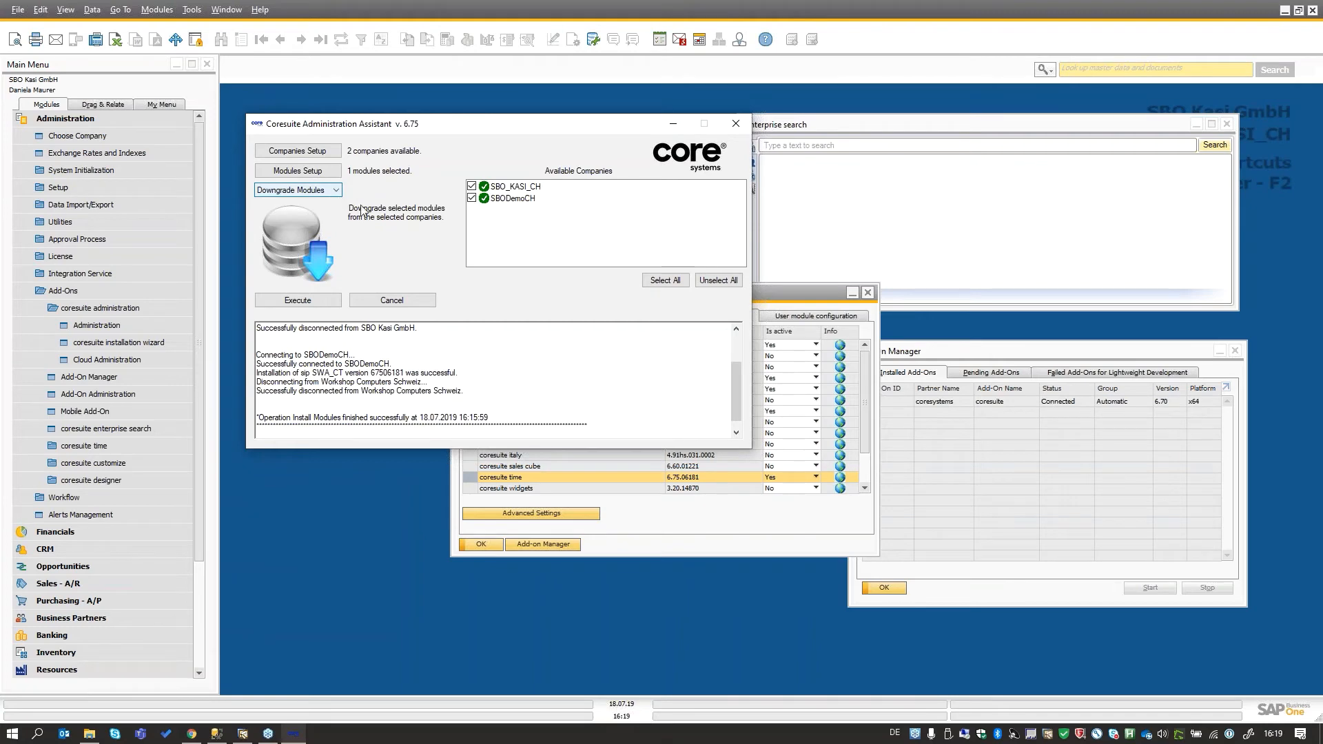
click(332, 175)
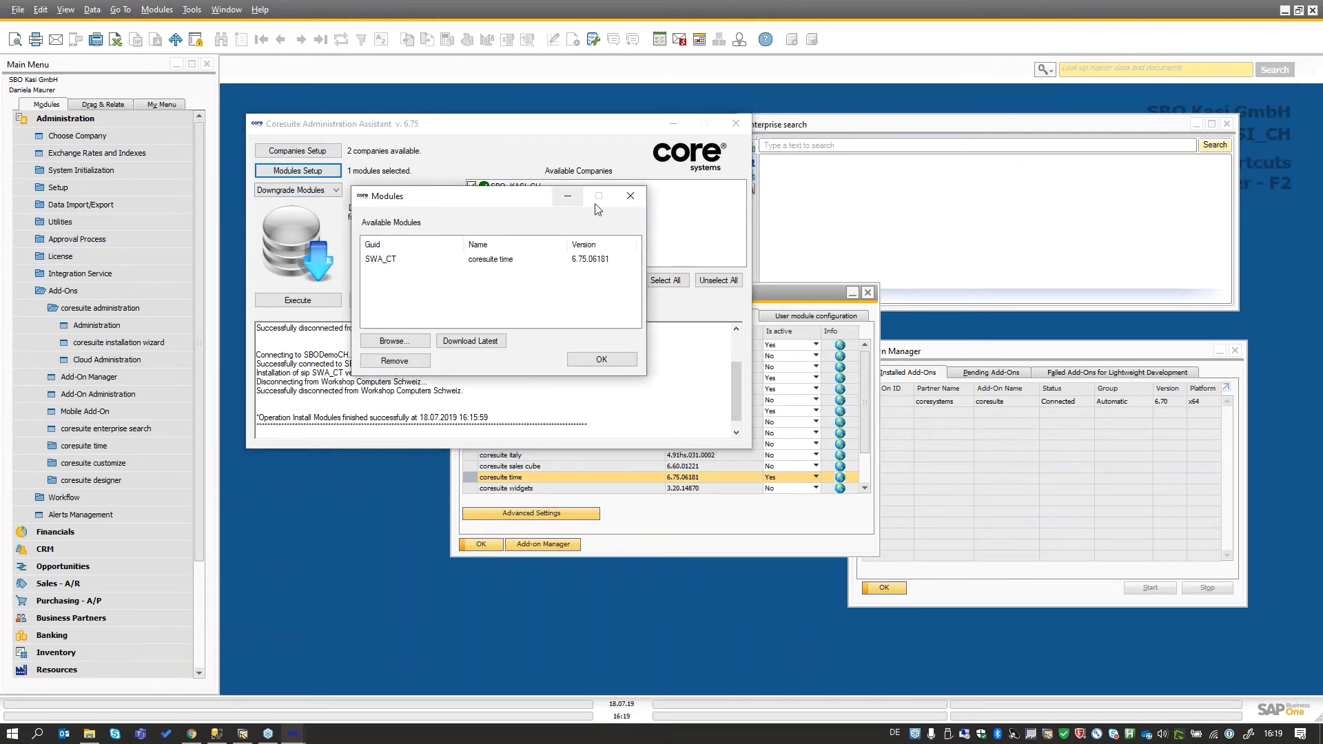
click(630, 198)
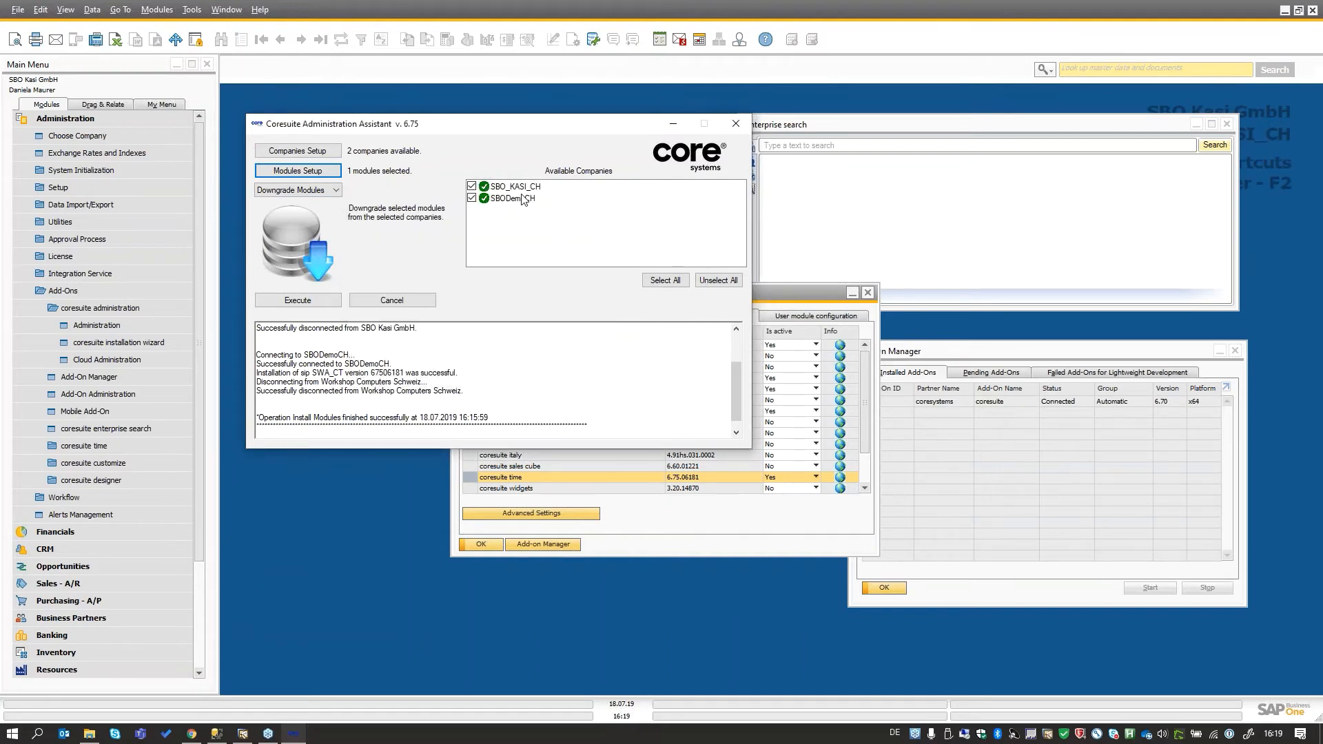
- Switch to SQL Server Management Studio and check the older U_SipVersion rows of SBO_KASI_CH in the query results
click(215, 736)
scroll(485, 328, up, 10)
click(490, 304)
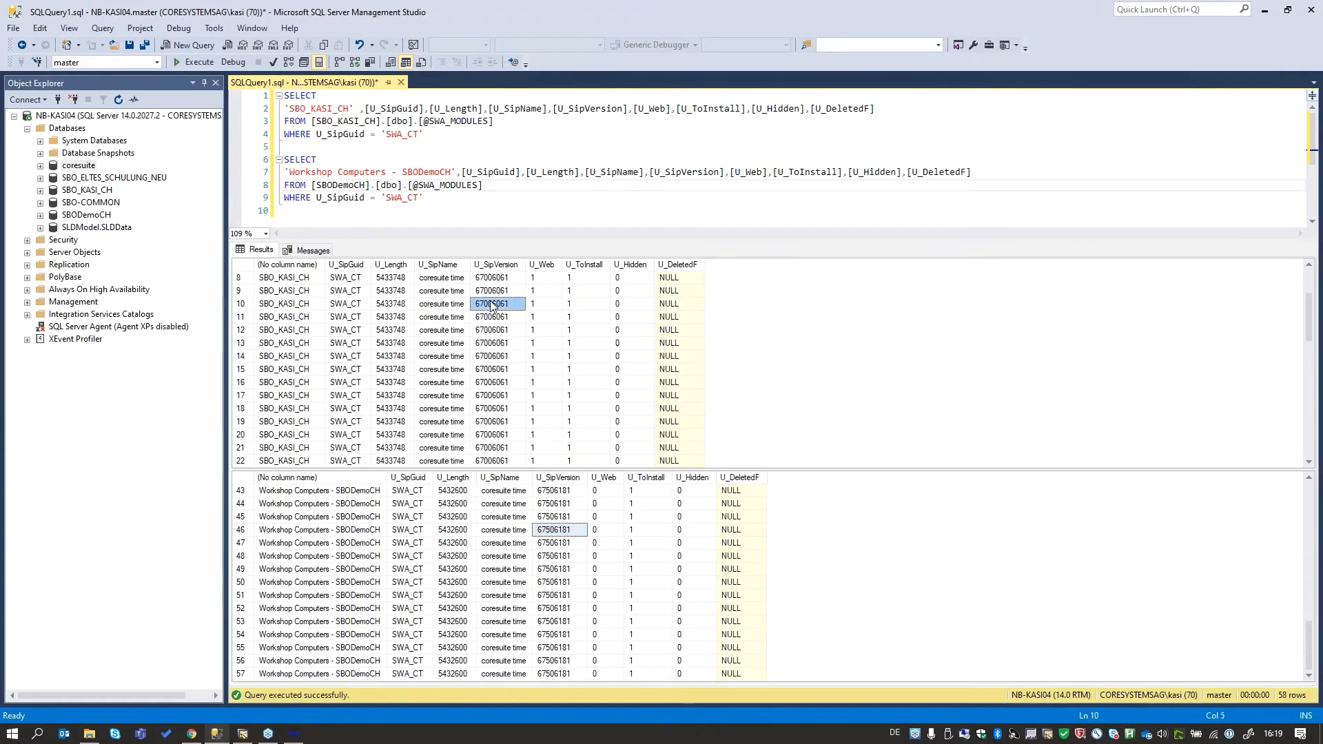
- Return to the Coresuite Administration Assistant, exclude SBODemoCH and run the Downgrade Modules task for SBO_KASI_CH only
click(242, 734)
click(294, 735)
click(471, 199)
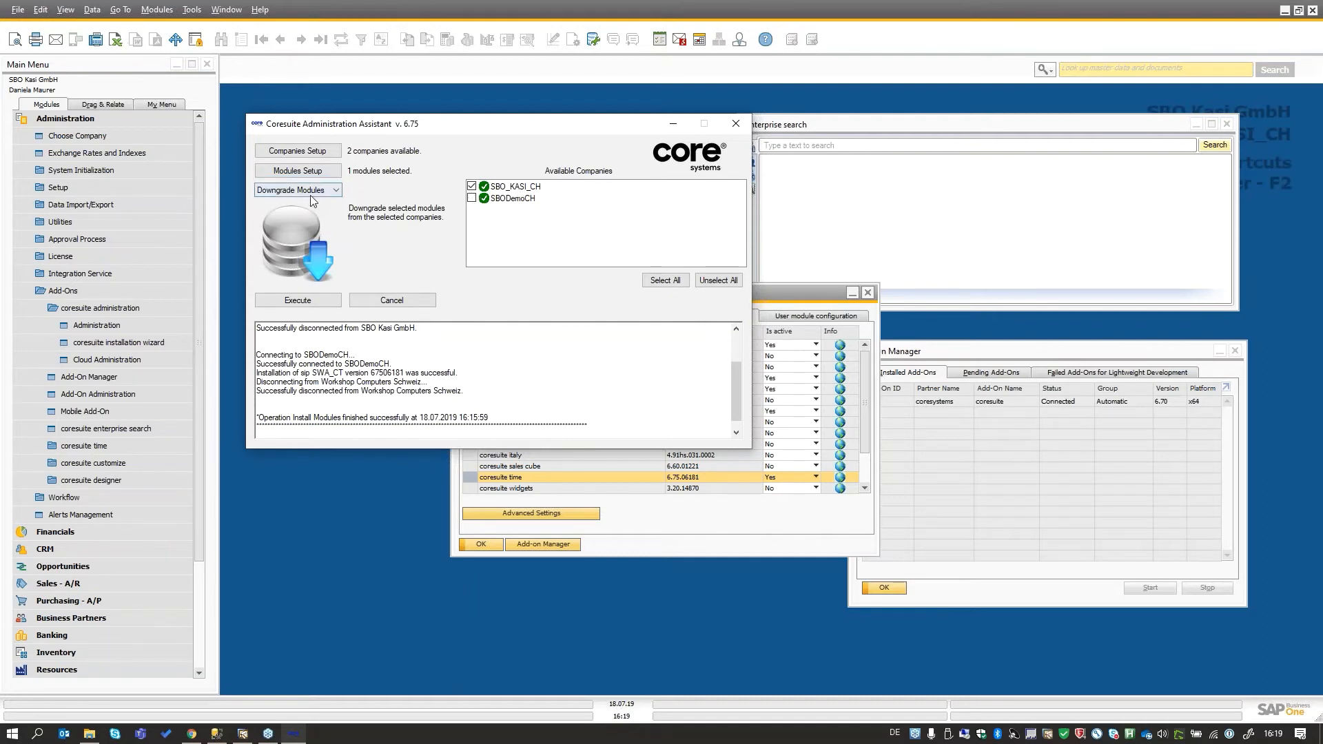
click(310, 301)
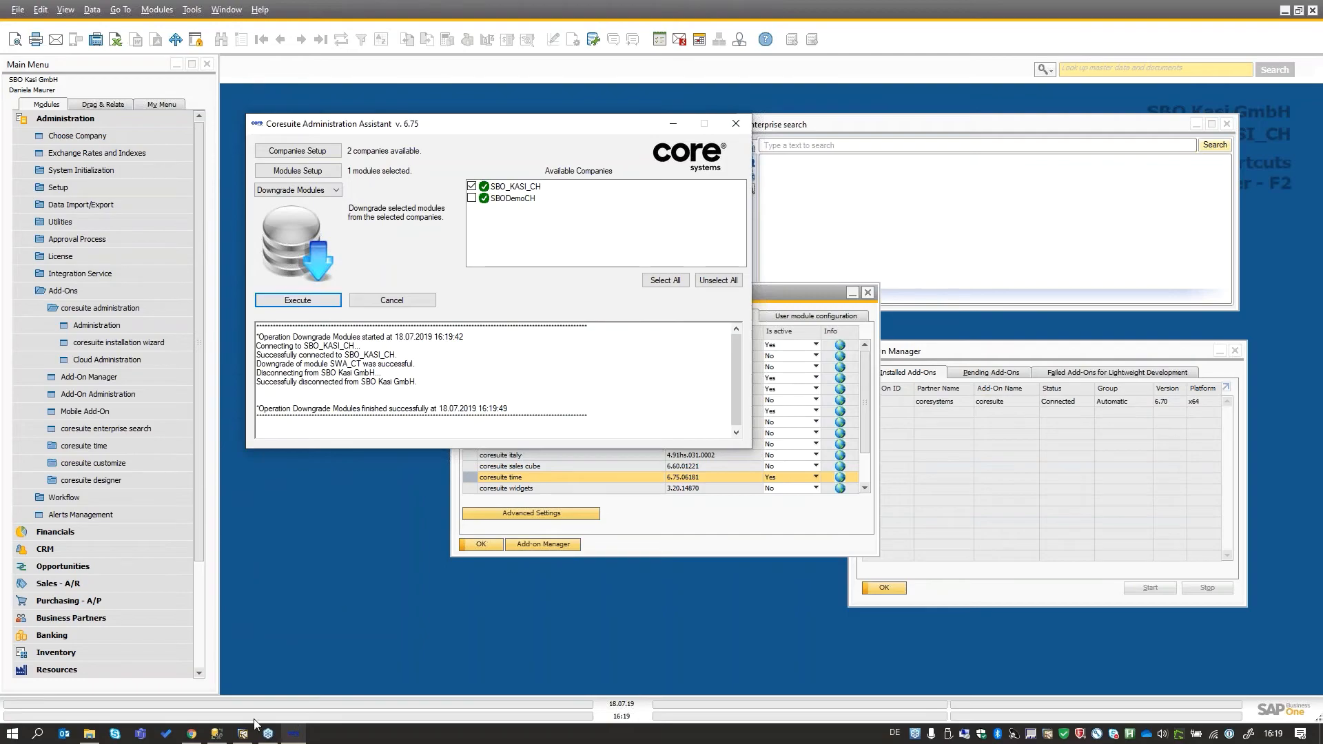
- Switch to SQL Server Management Studio, rerun the query and examine the SWA_CT version rows of both companies after the downgrade
click(218, 733)
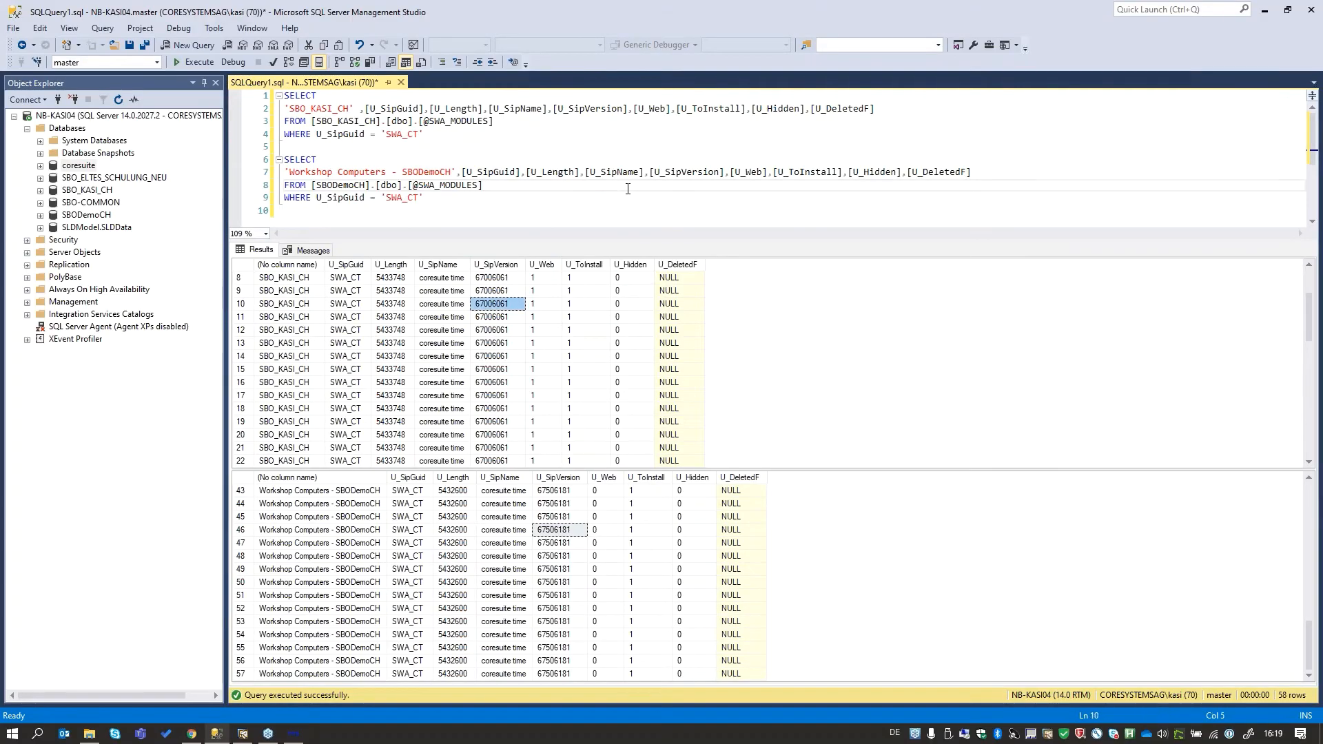
key(F5)
click(528, 370)
scroll(510, 360, down, 2)
scroll(502, 356, down, 3)
click(596, 595)
scroll(597, 595, down, 14)
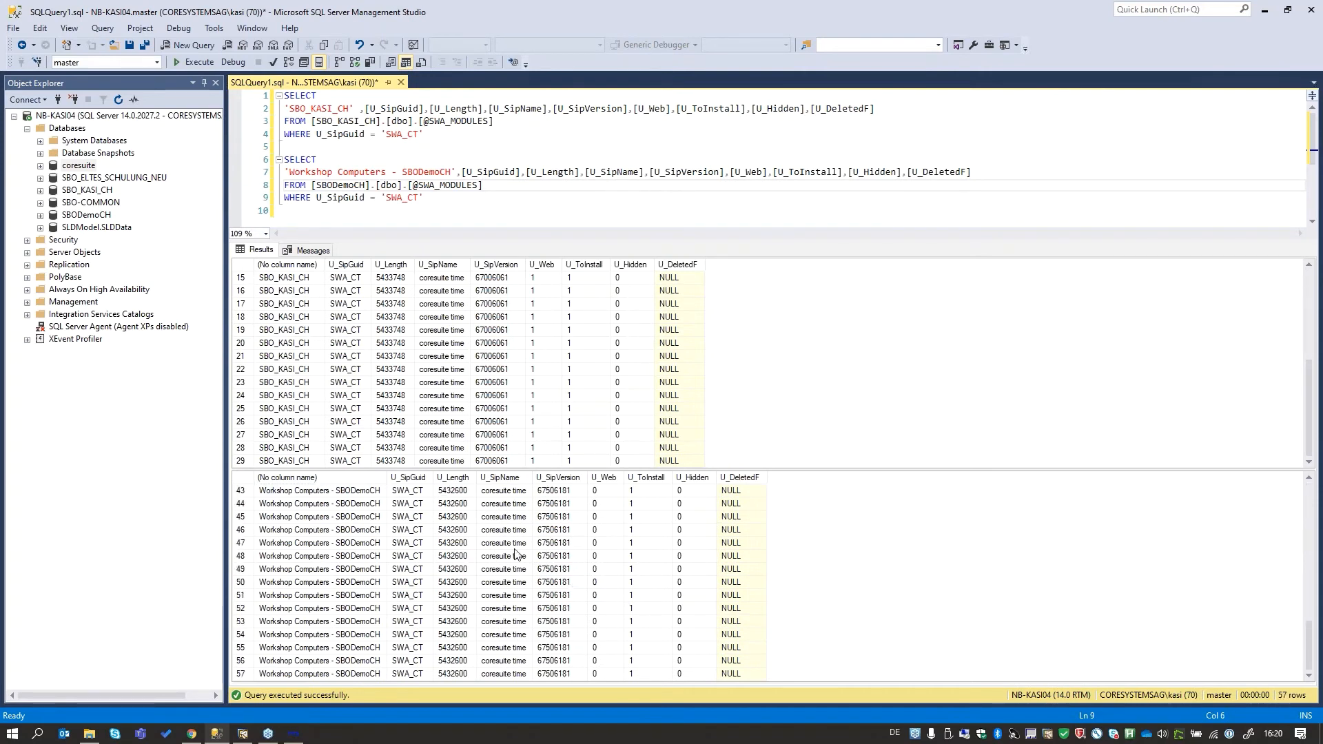
scroll(545, 537, up, 1)
- Switch to SAP Business One, close the coresuite administration window and restart the coresuite add-on by stopping and starting it
click(243, 733)
click(868, 292)
click(1130, 404)
click(1213, 585)
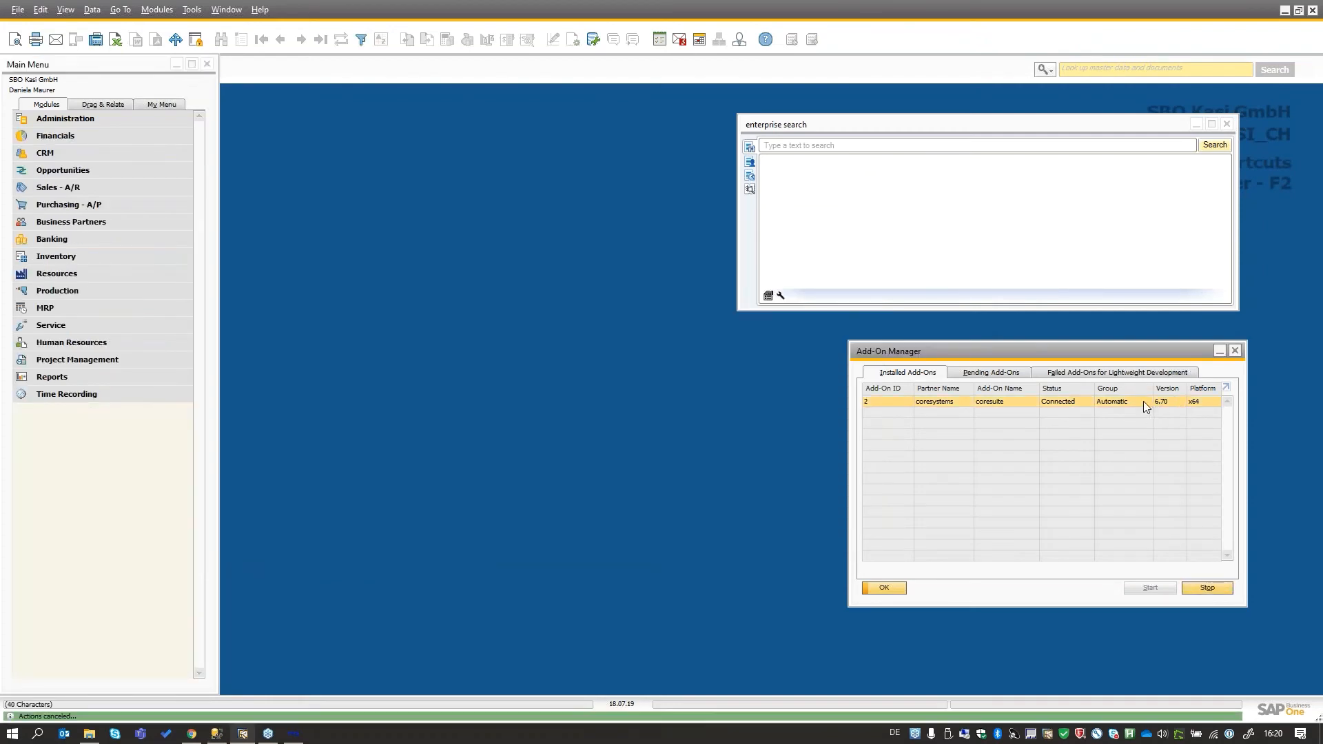
click(1147, 587)
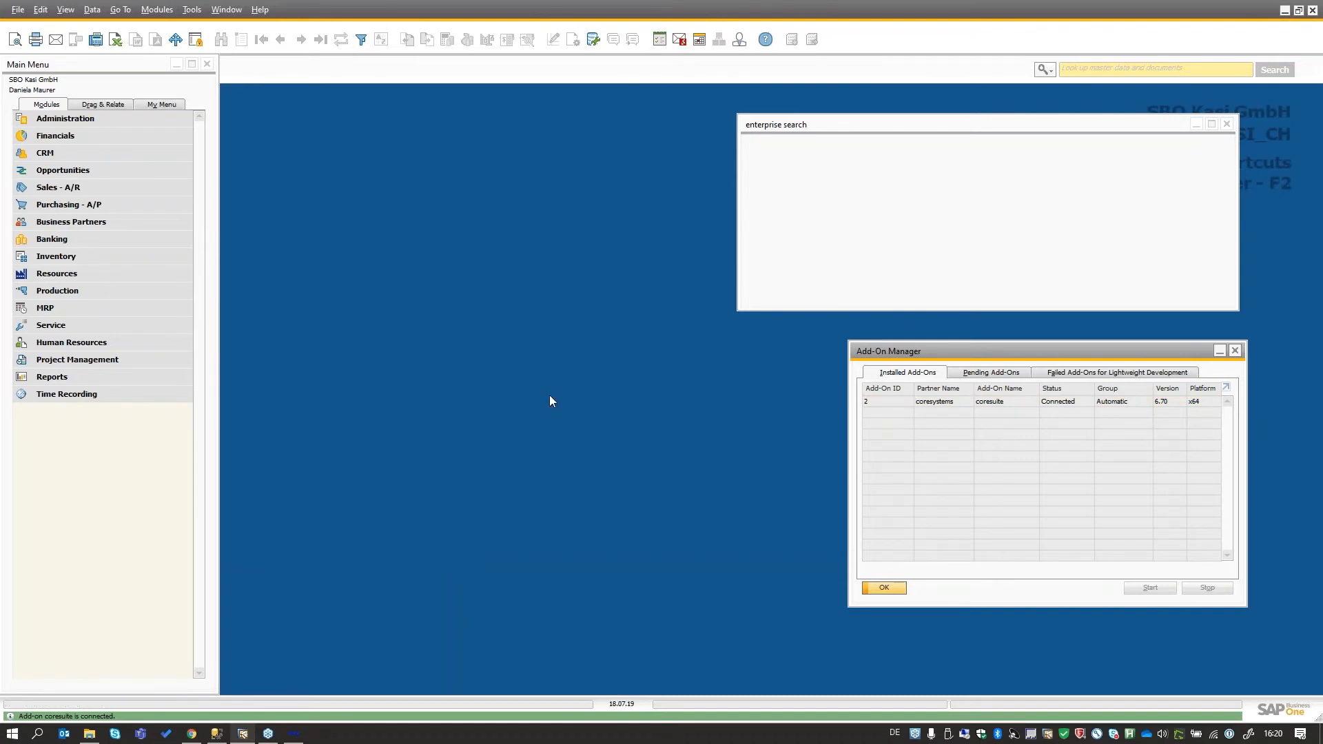
- Switch to the Coresuite Administration Assistant and run the Remove Modules task with only SBODemoCH selected
click(292, 735)
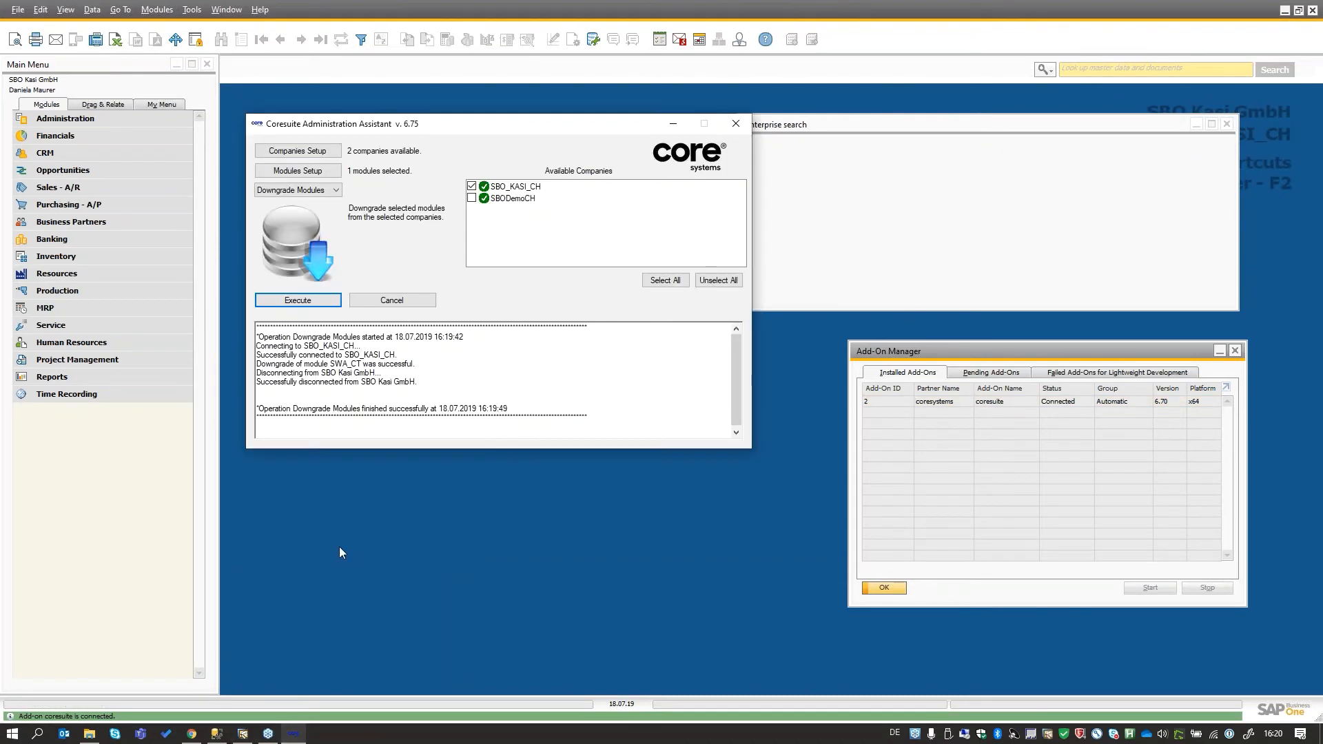
click(318, 191)
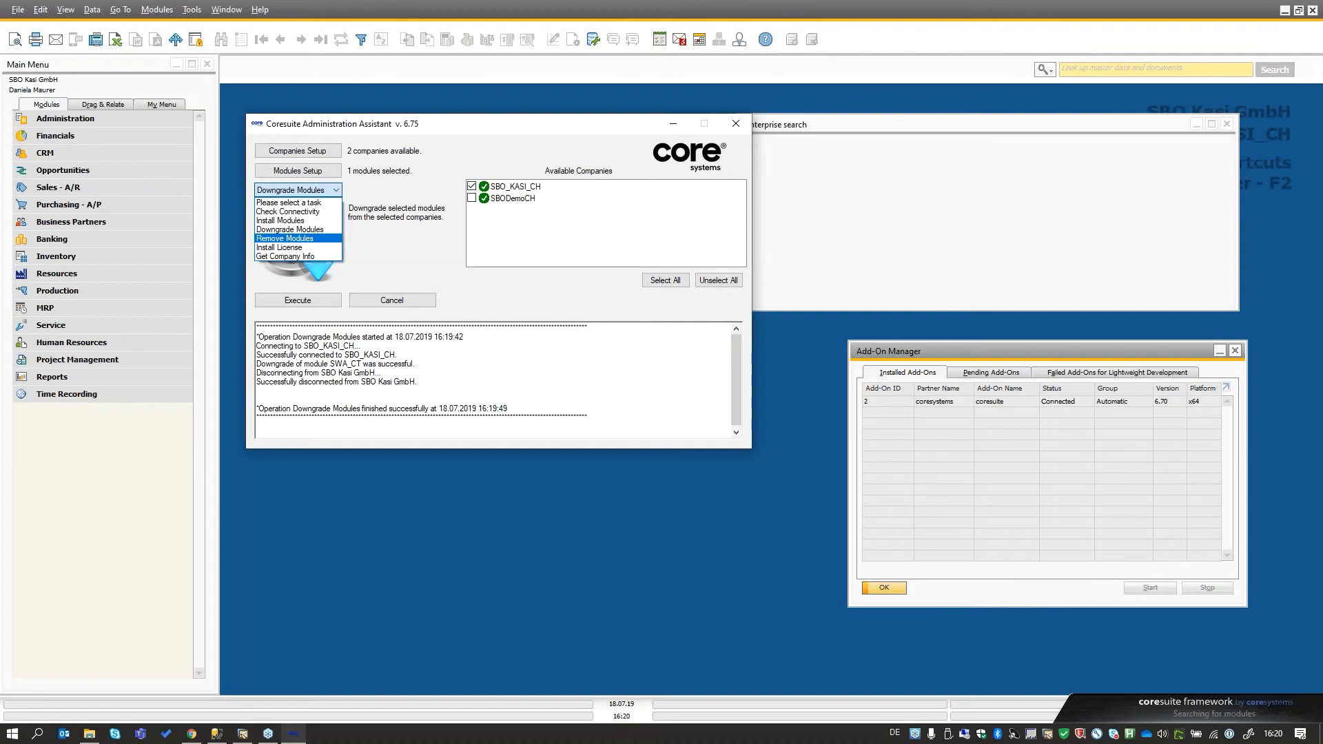
click(324, 238)
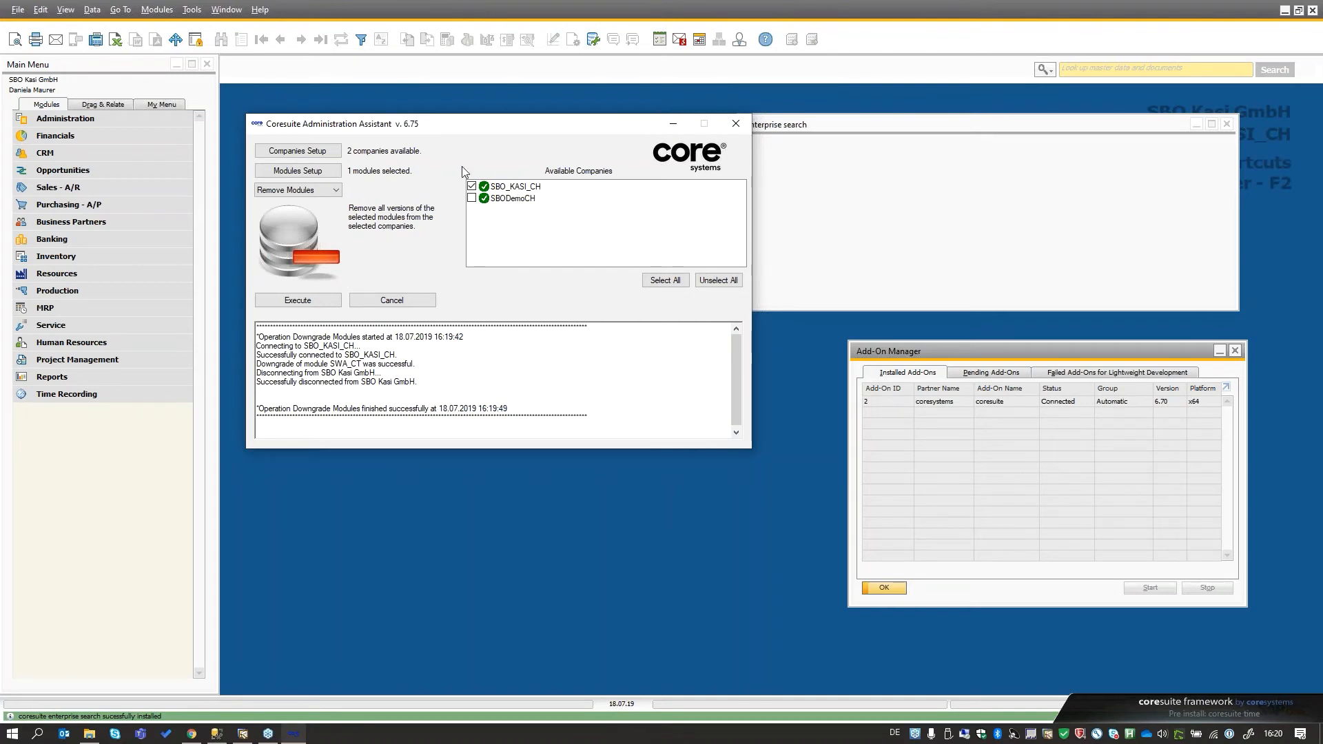
click(472, 199)
click(471, 186)
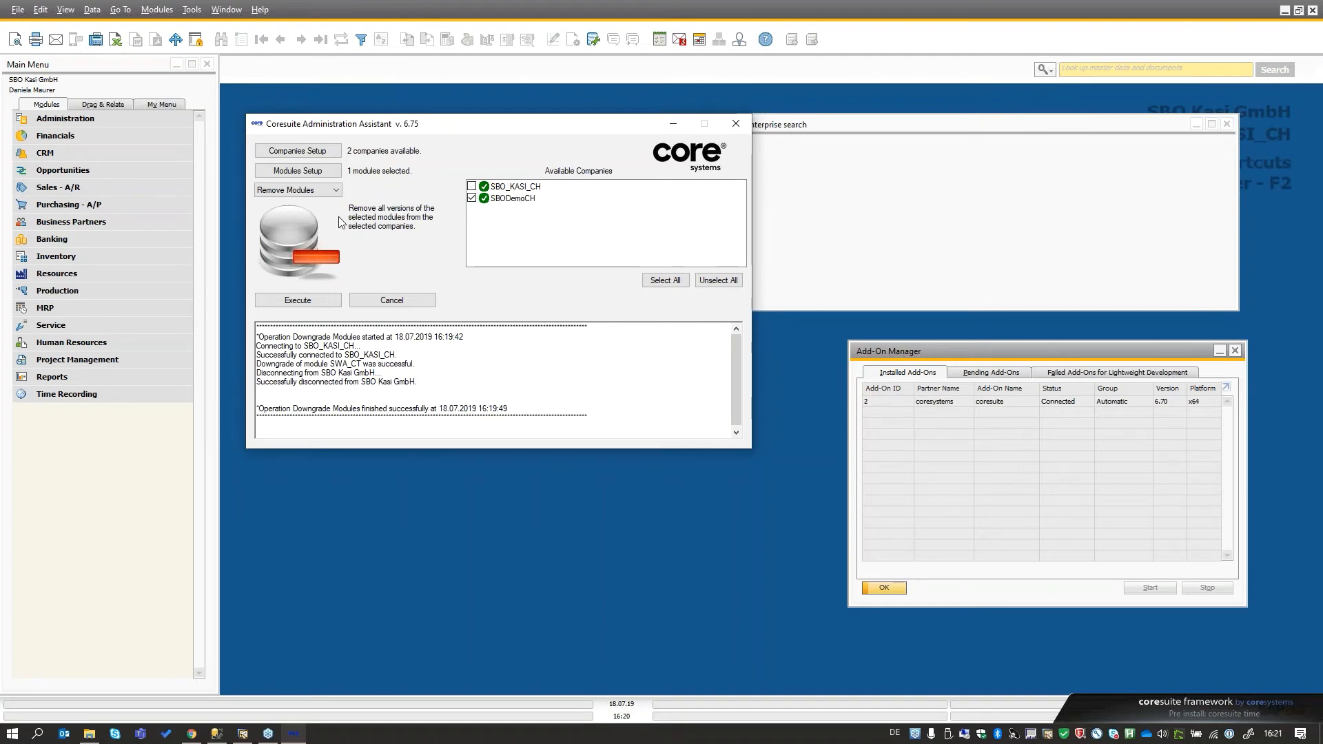
click(313, 303)
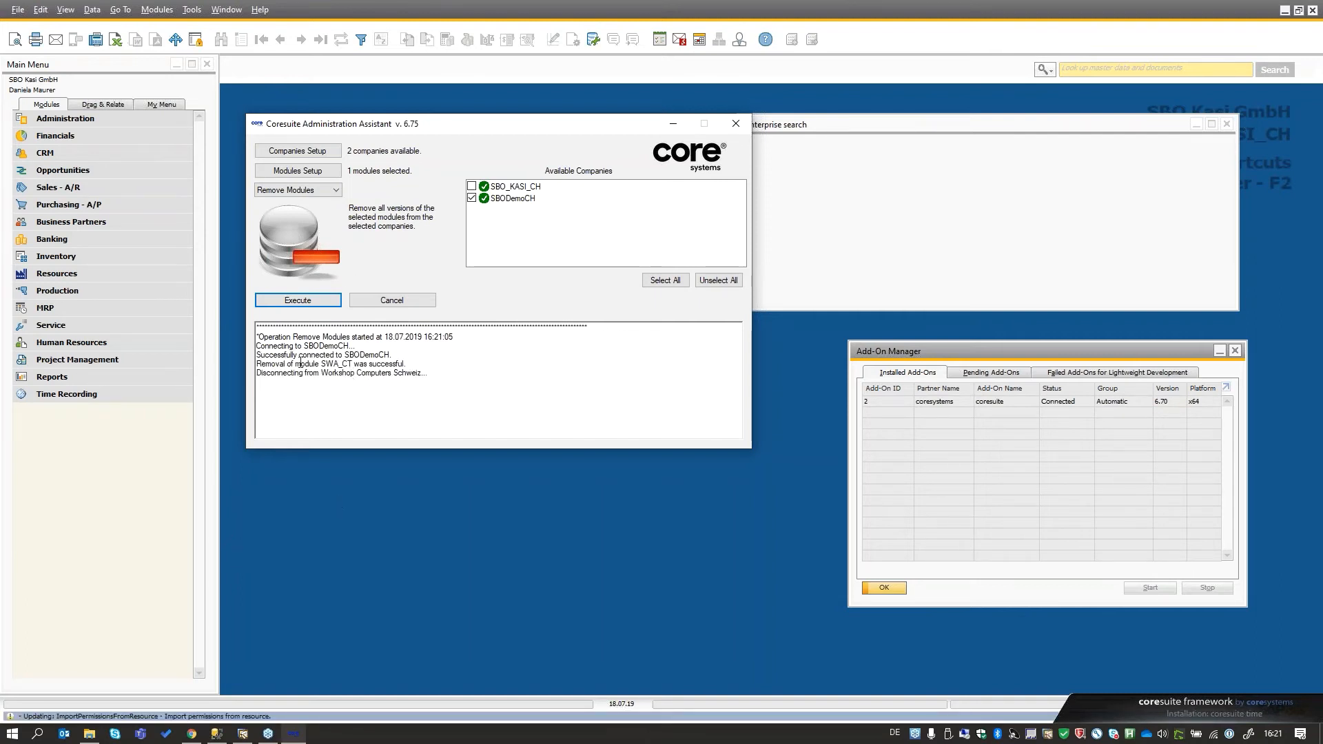
mouse_move(335, 372)
mouse_down()
mouse_move(289, 356)
mouse_move(352, 357)
mouse_up()
click(358, 357)
- Switch to SQL Server Management Studio, rerun the query and check the SBODemoCH result set after the module removal
click(217, 734)
click(570, 210)
key(F5)
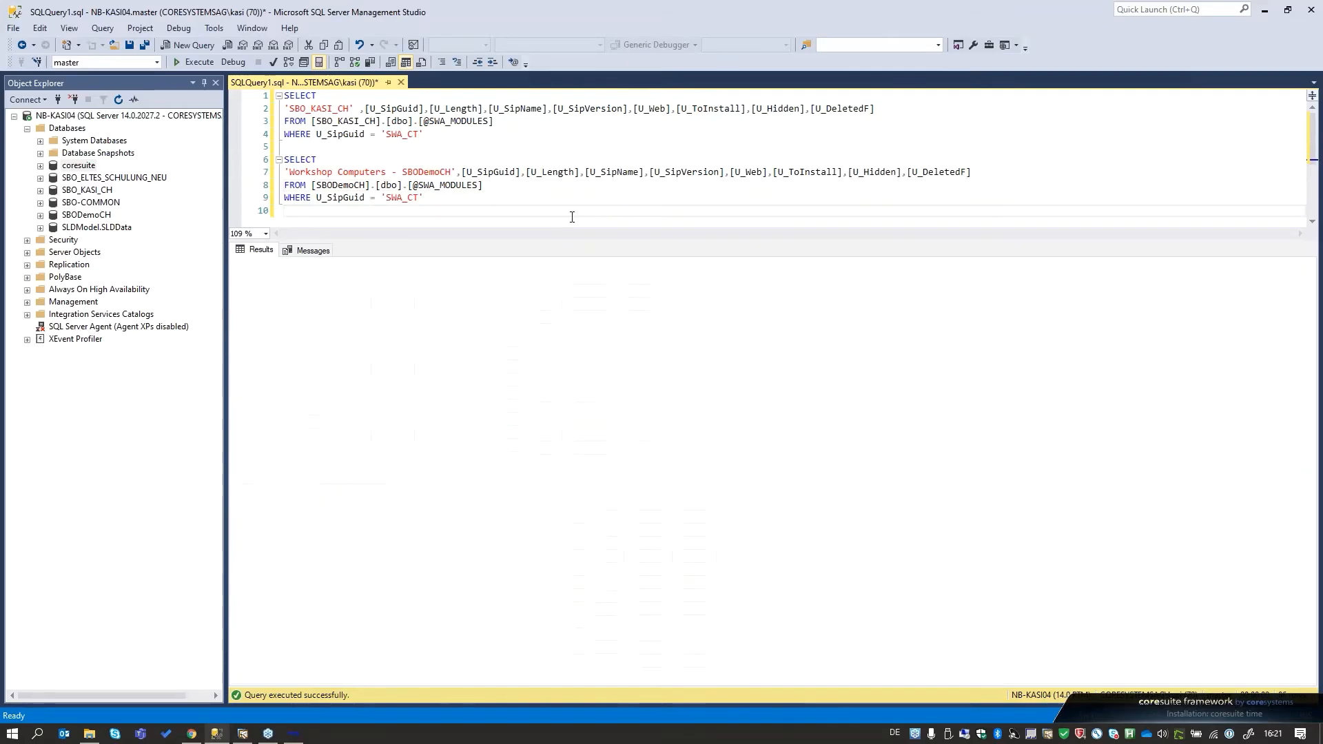
click(549, 600)
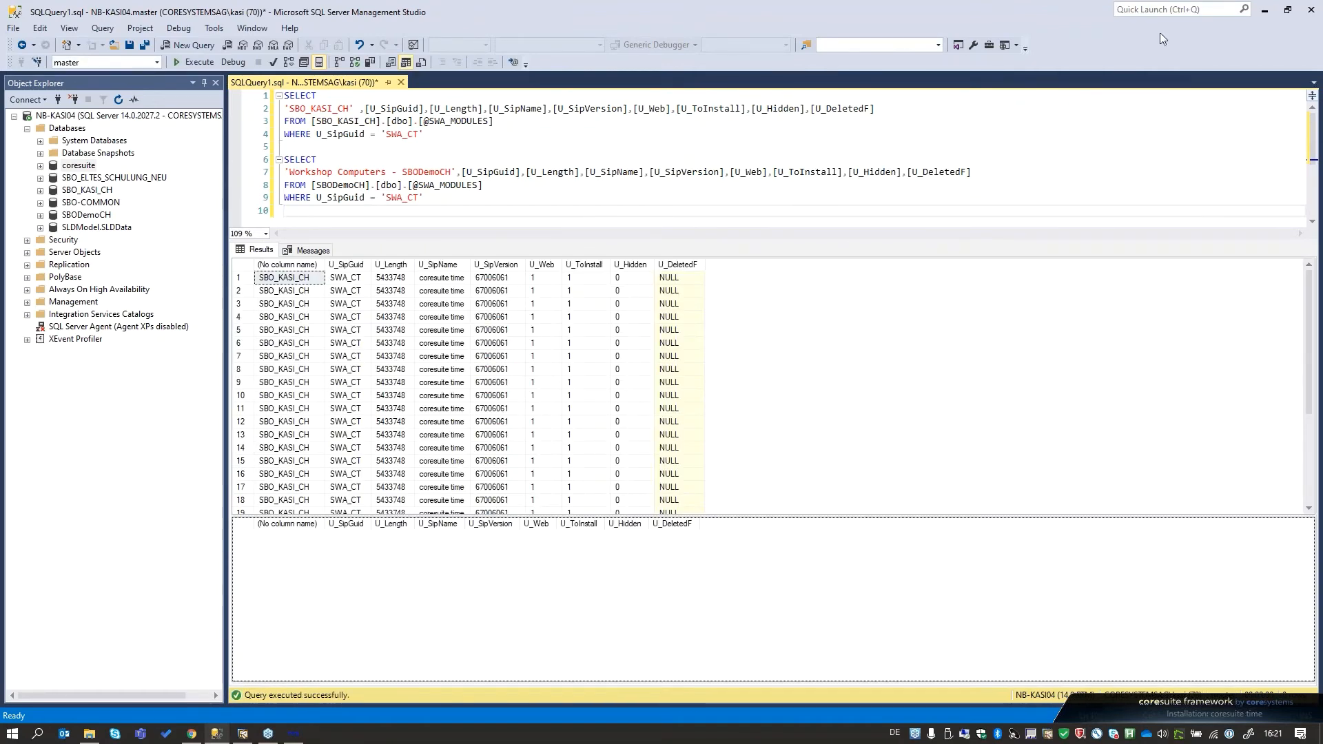
click(1271, 12)
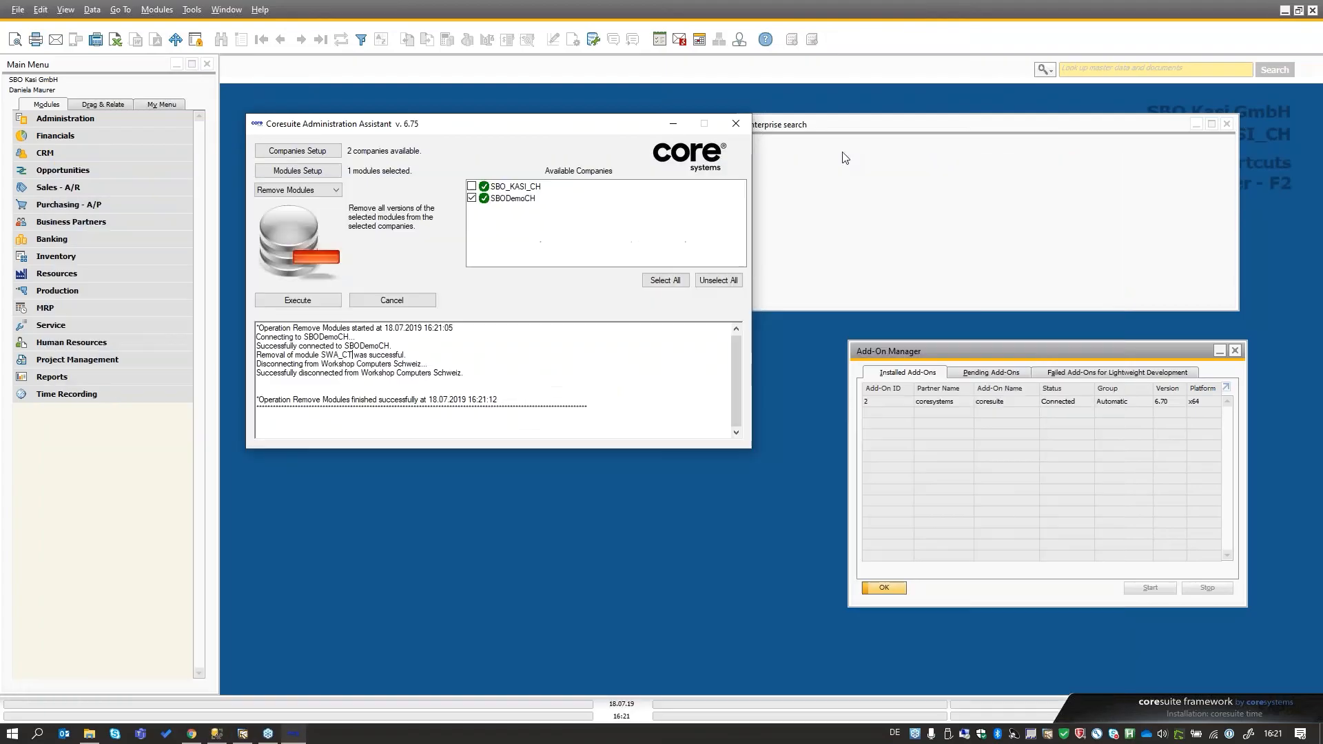
click(339, 190)
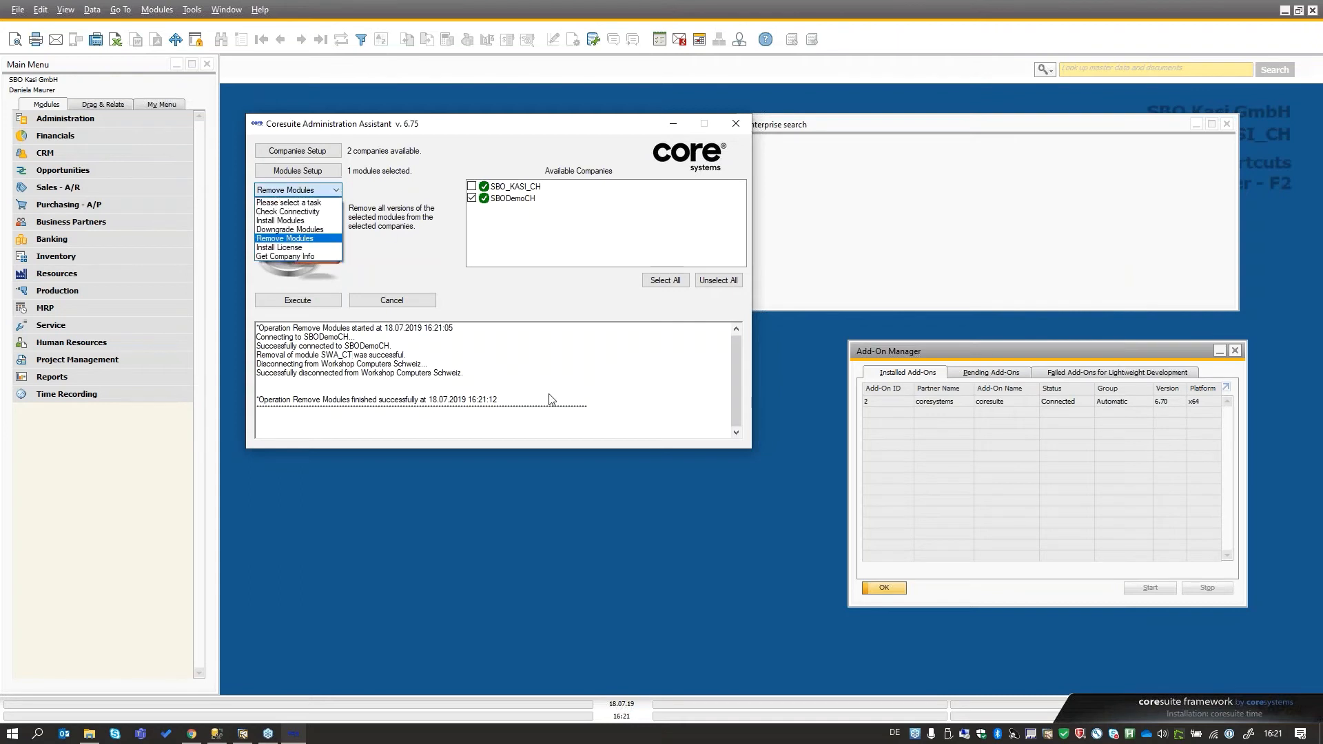
click(687, 519)
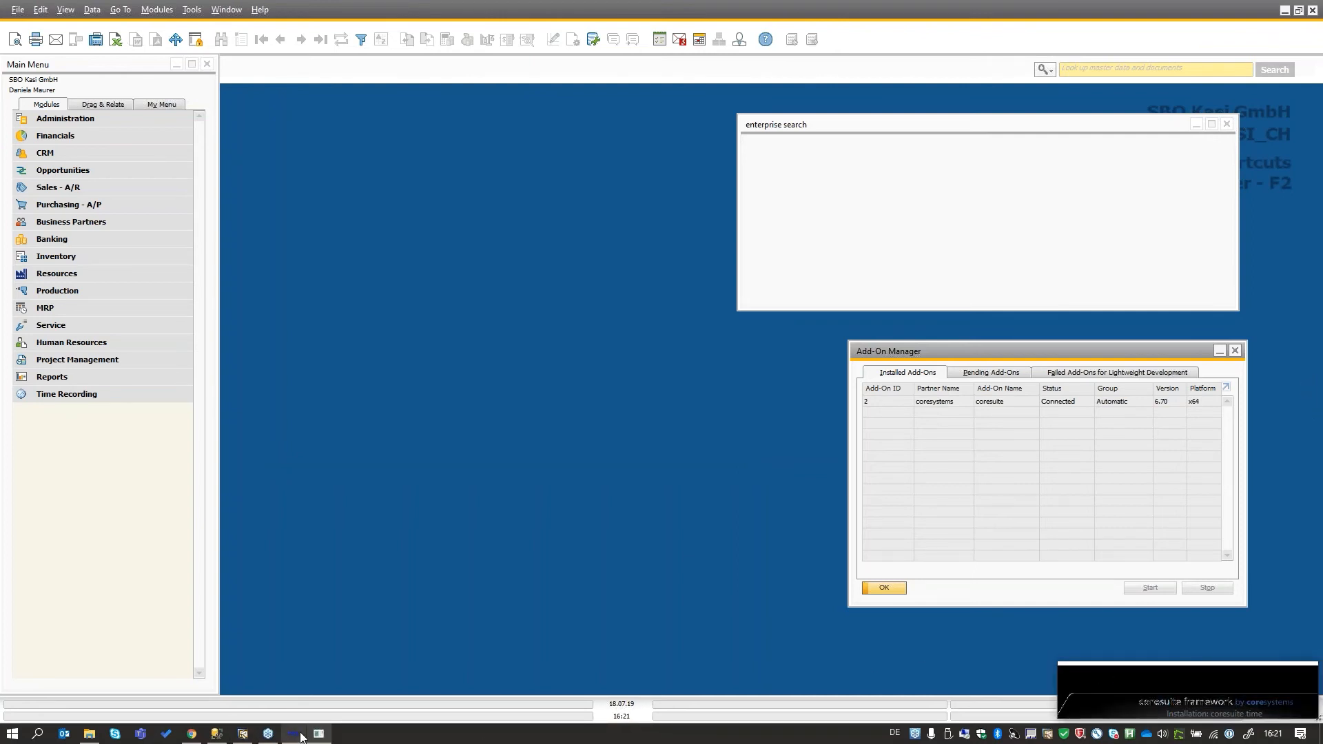
mouse_move(301, 738)
click(293, 678)
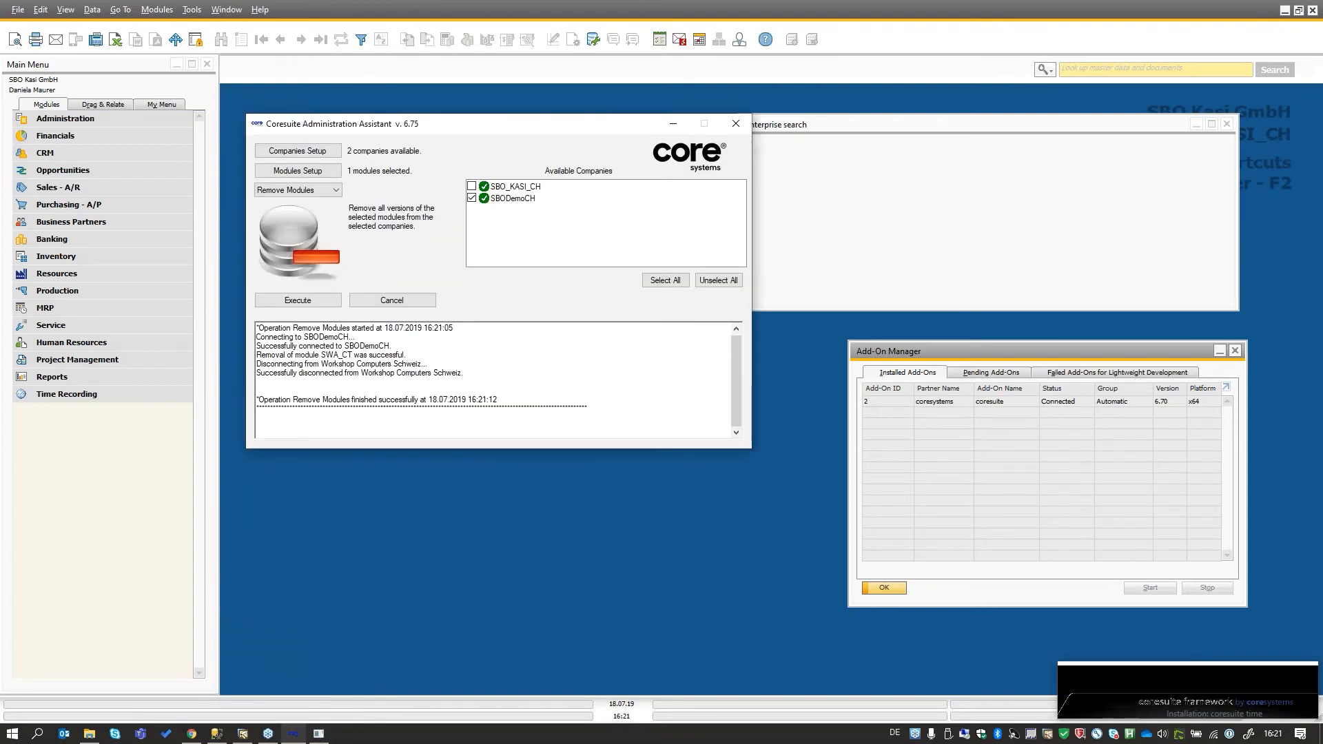
click(1313, 56)
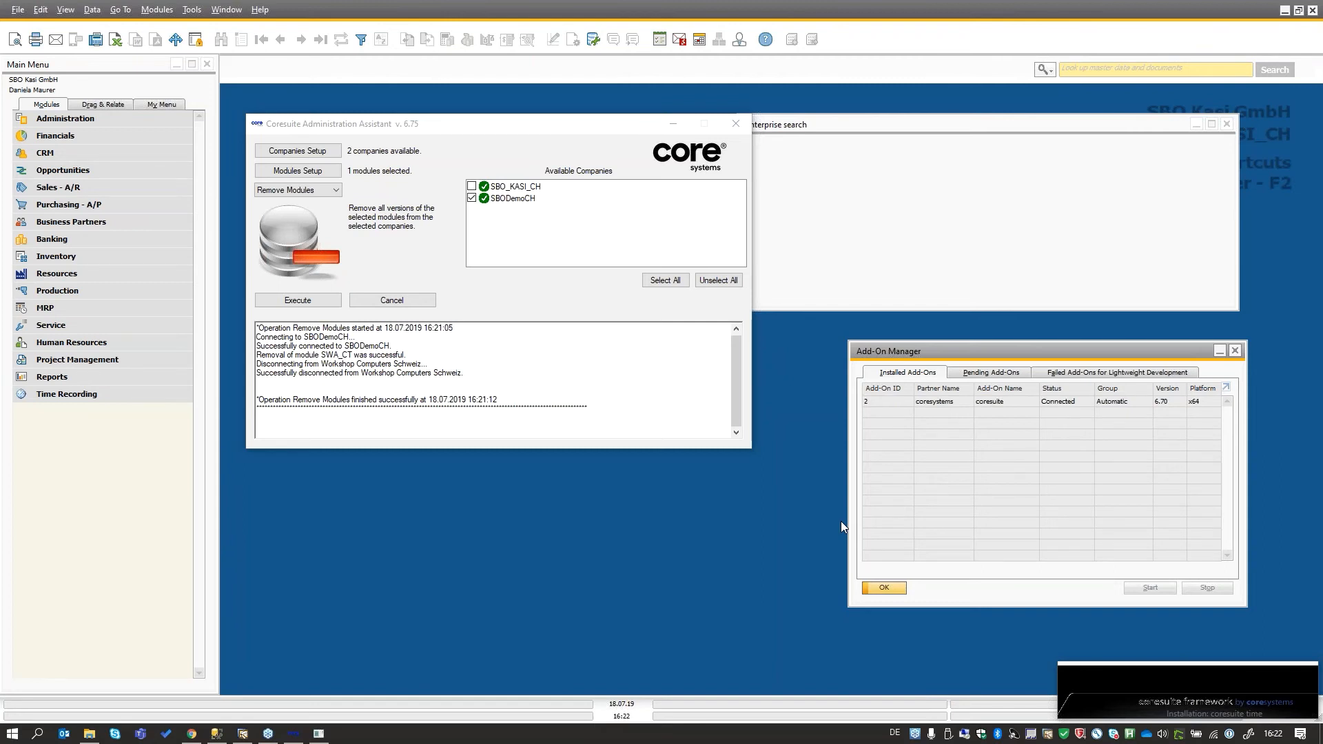
- Import COR_CUSTOMIZE.sip from the Module - 6.75 folder into the assistant's available modules
click(297, 171)
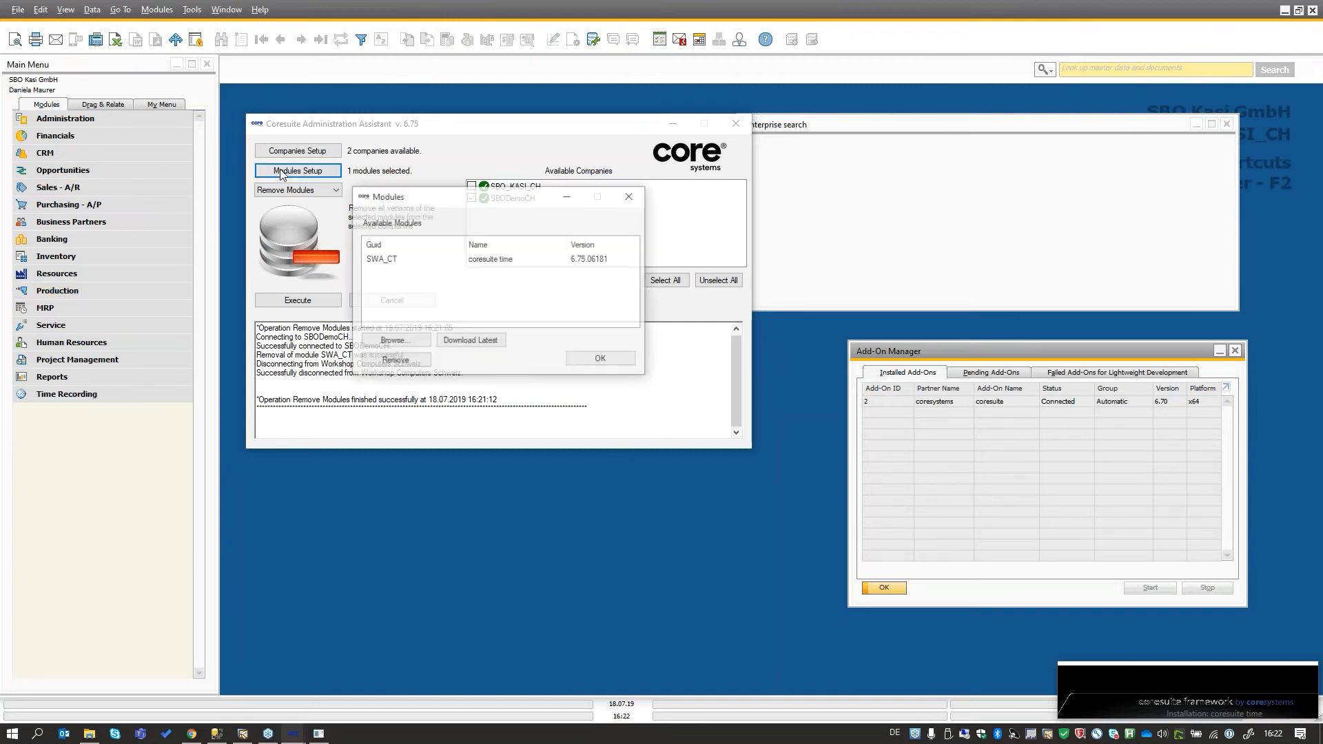
click(395, 341)
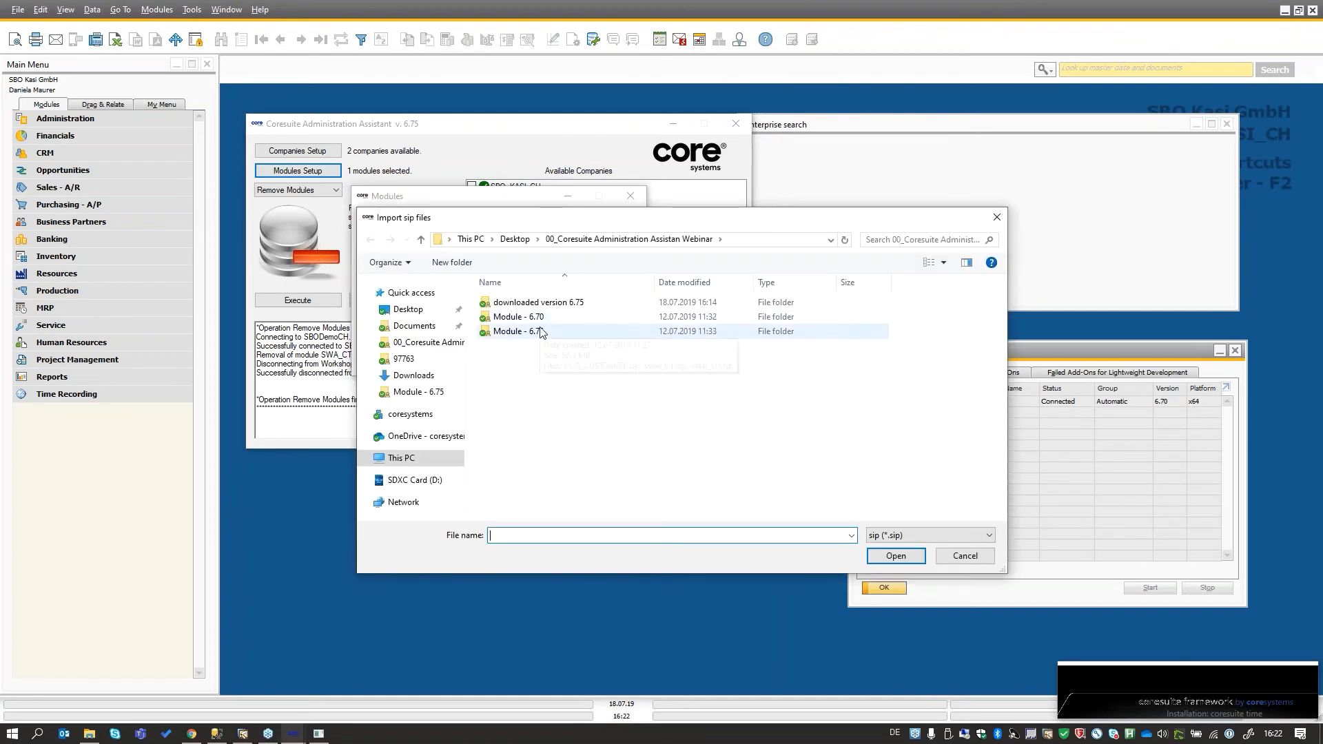
double_click(549, 332)
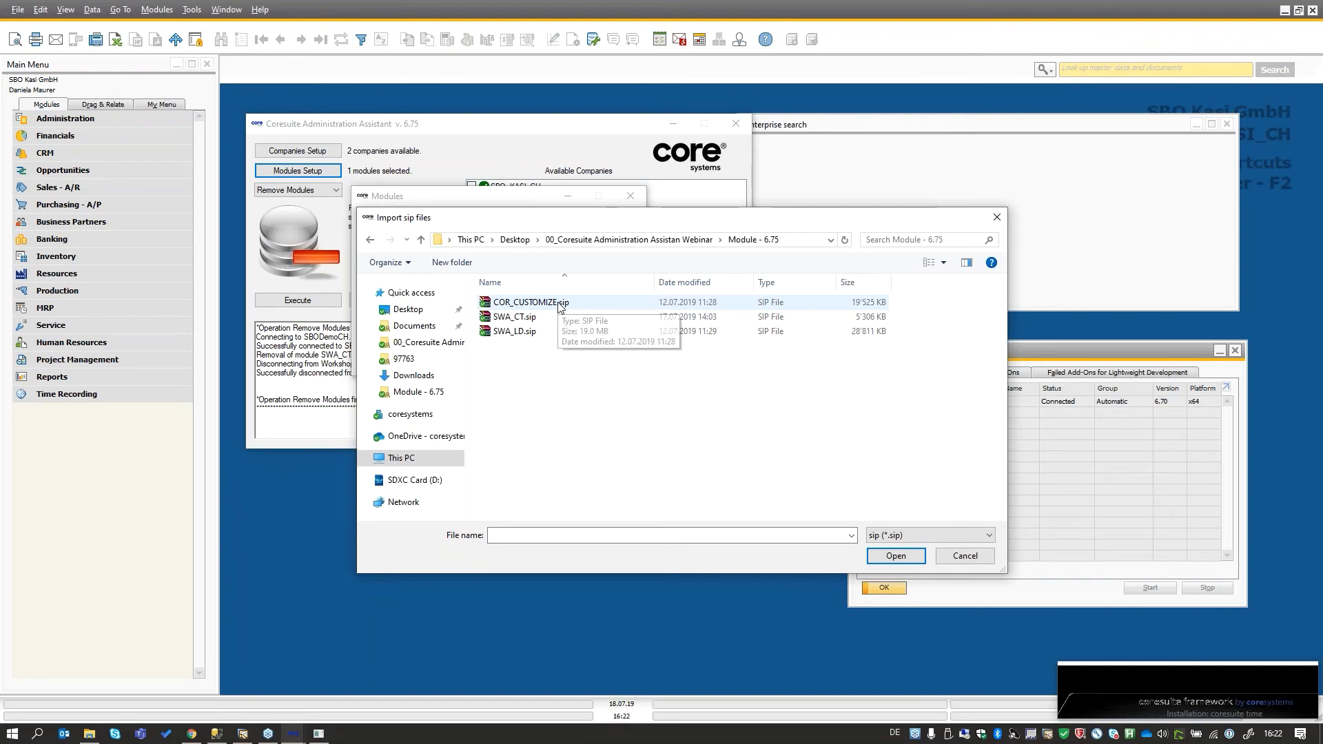
double_click(559, 303)
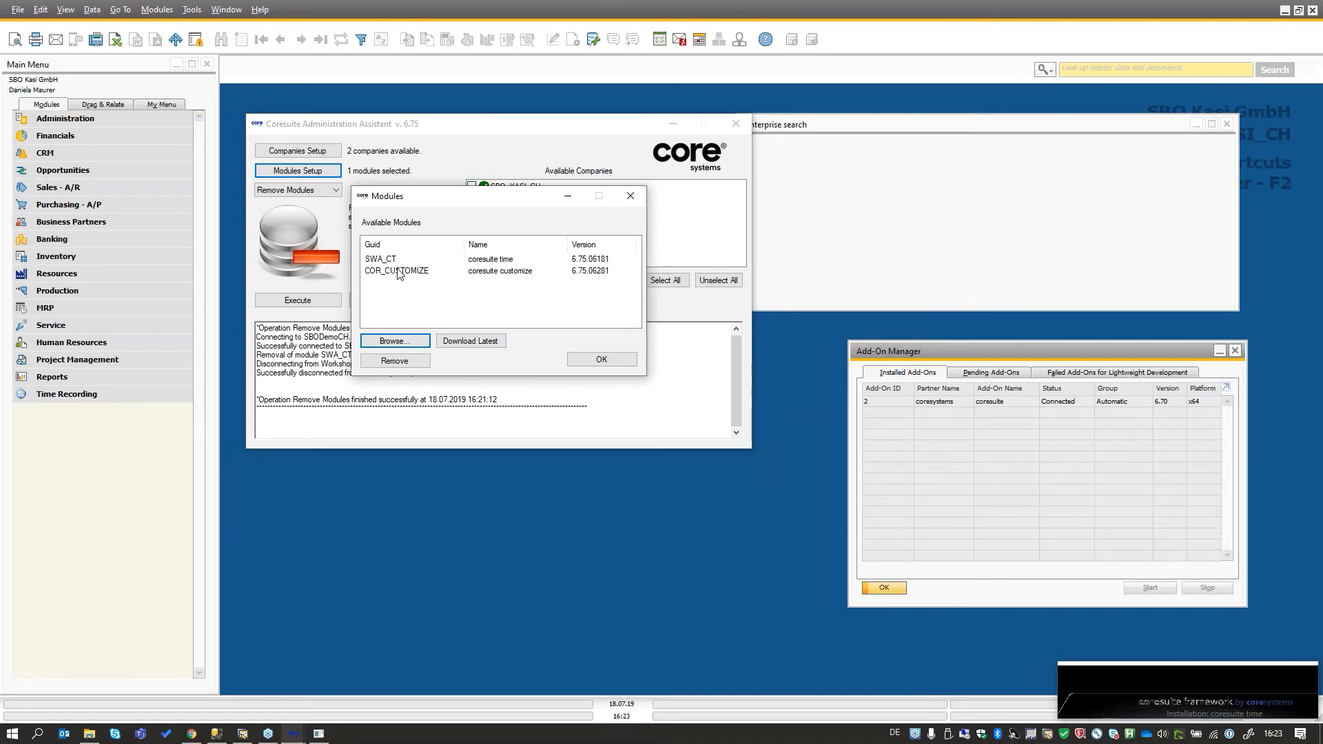
- Review the query results in SQL Server Management Studio, return to the Coresuite Administration Assistant and close its Modules dialog
click(217, 733)
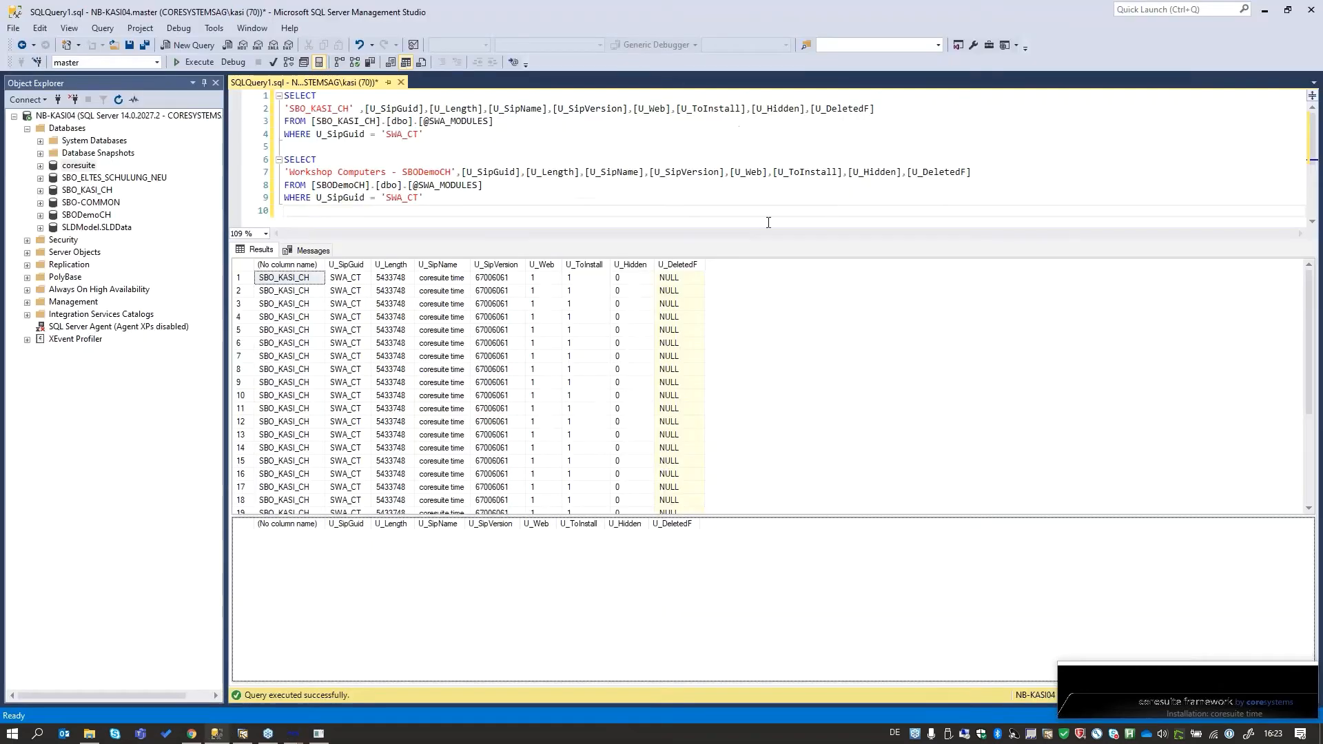
click(393, 344)
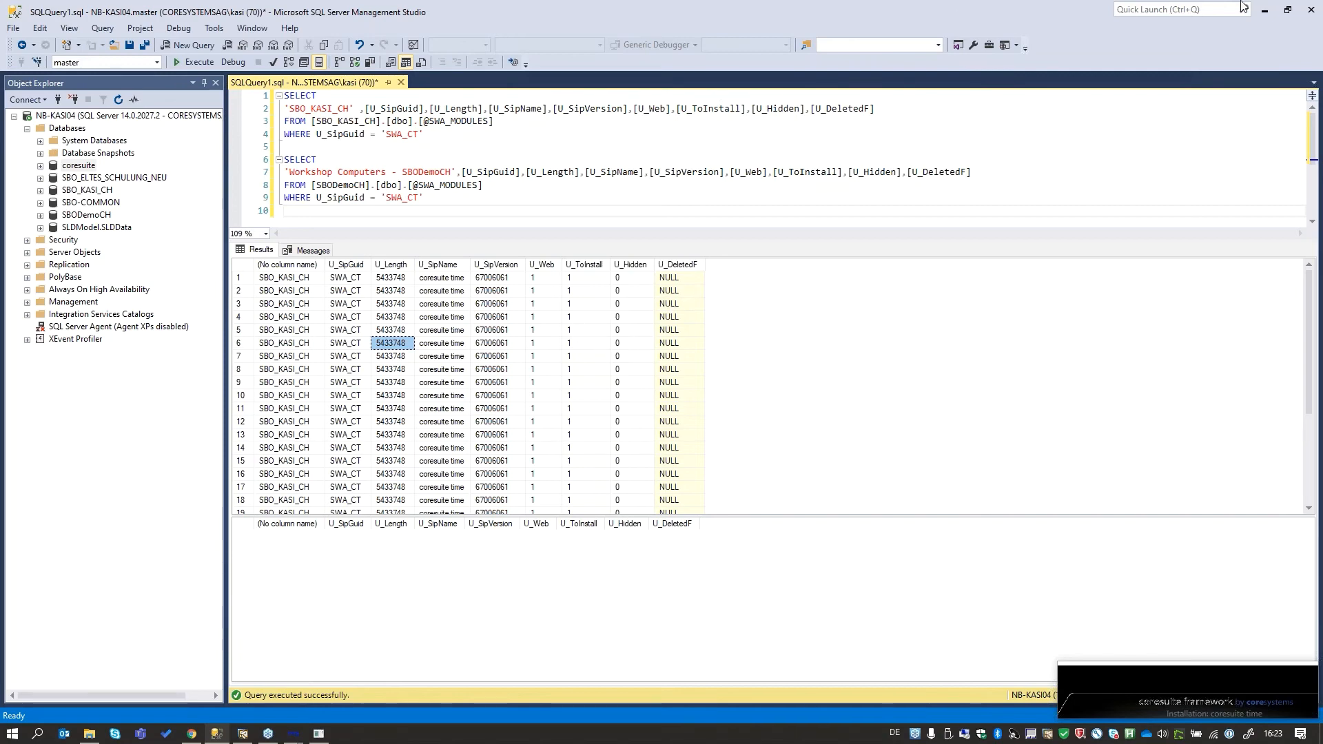
click(1265, 10)
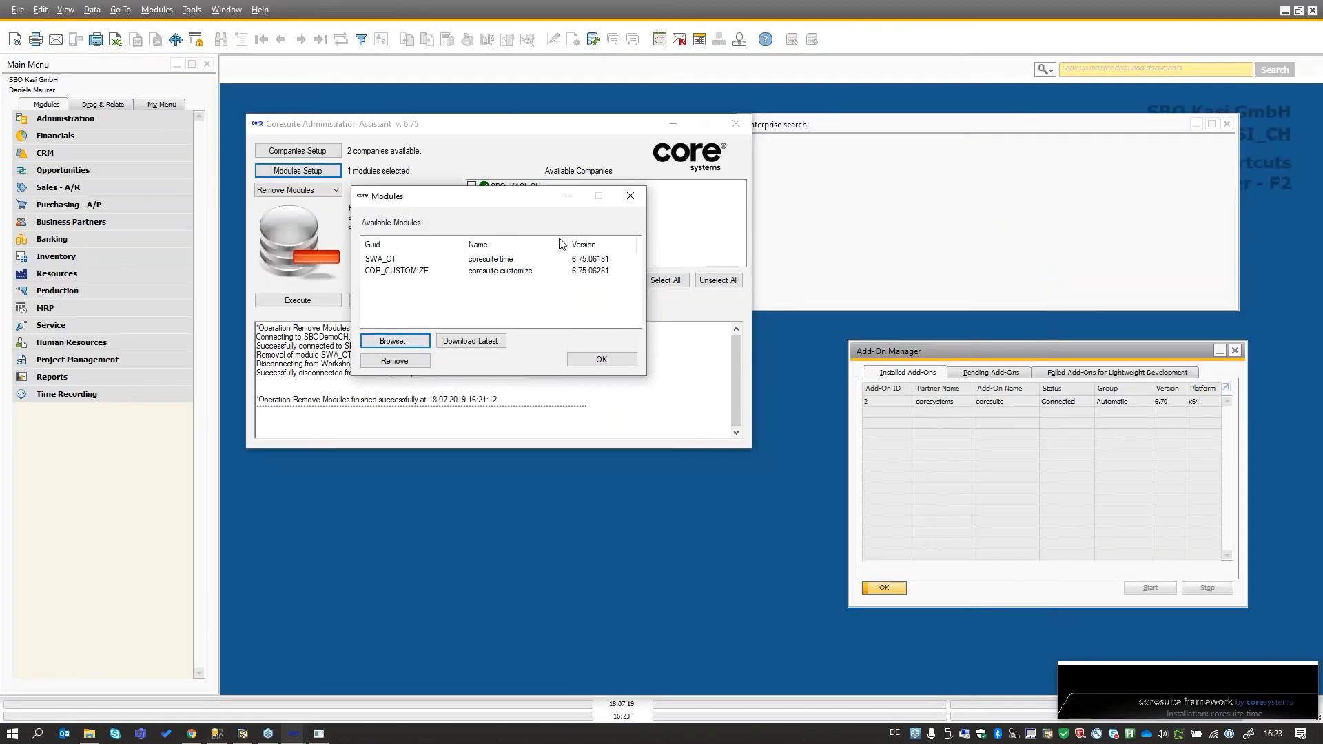
click(629, 197)
drag(532, 131, 546, 181)
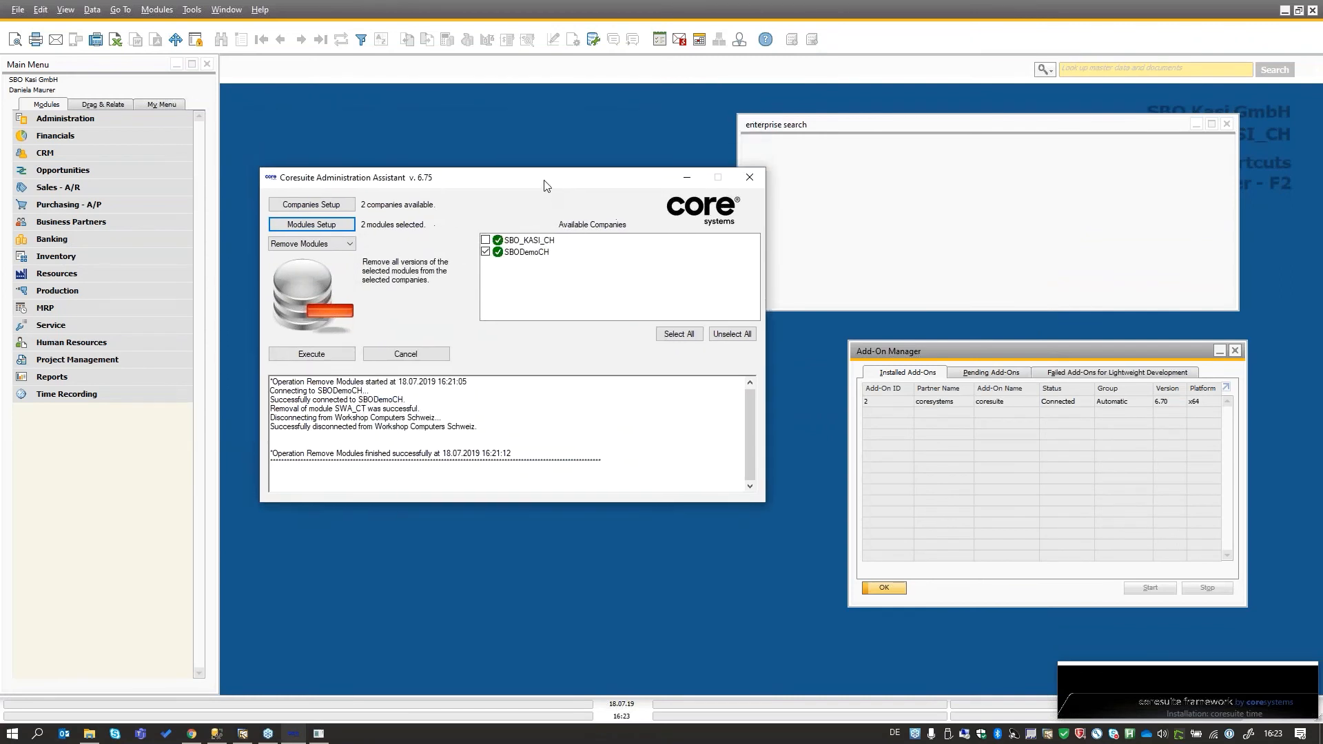
click(1149, 394)
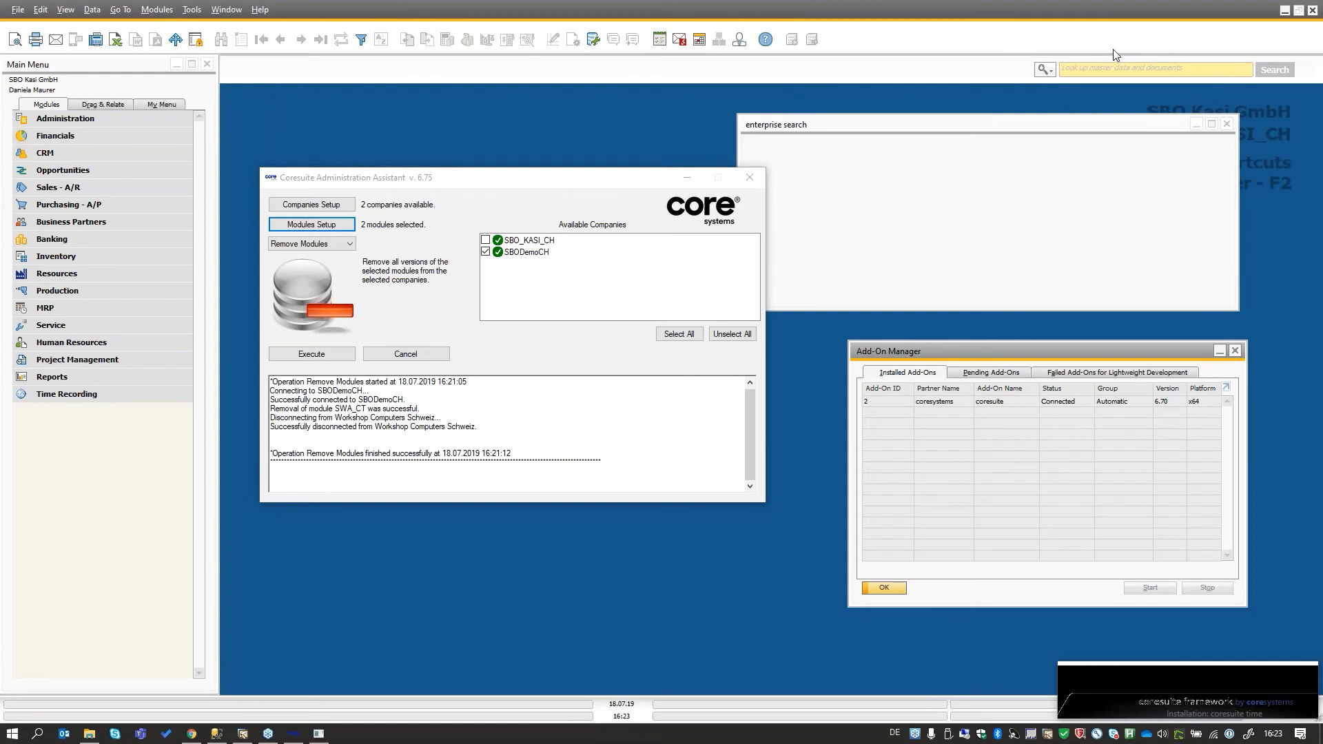
click(522, 197)
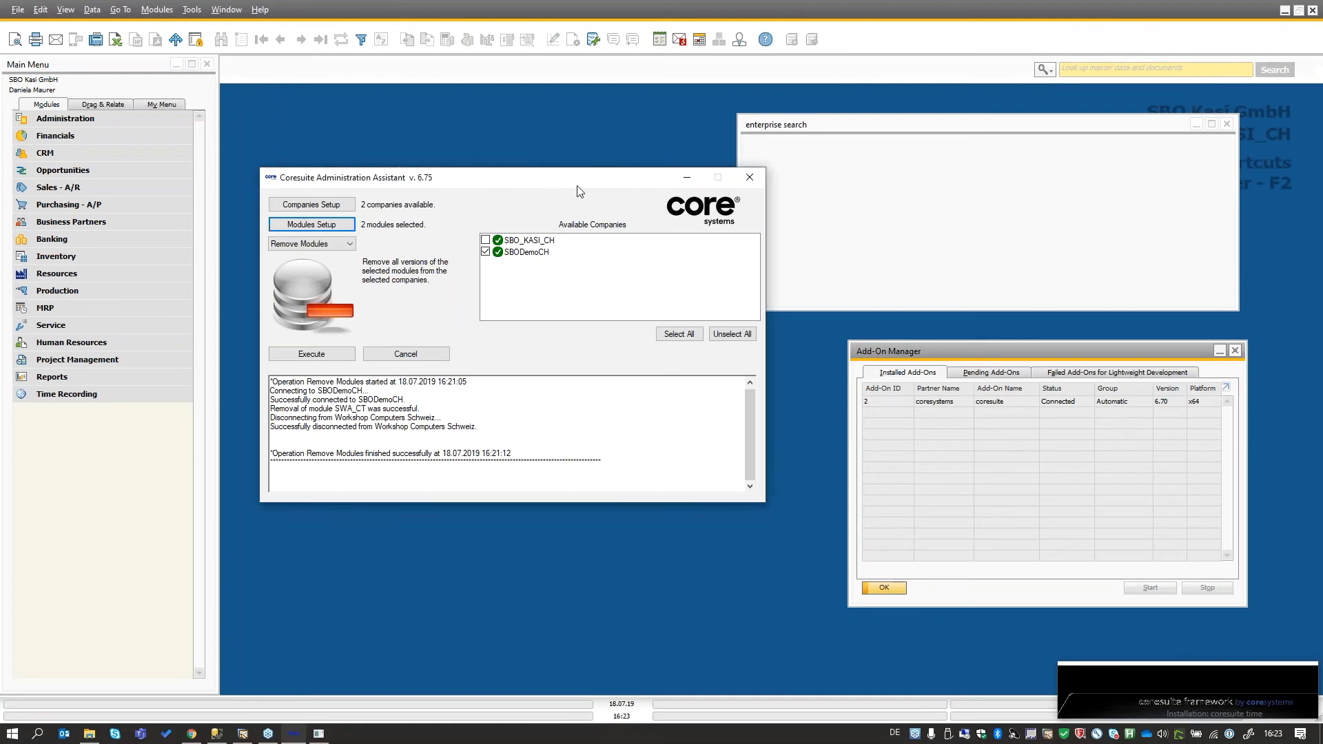
drag(554, 183, 576, 188)
- Choose the Install License task and select only the SBO_KASI_CH company
click(359, 249)
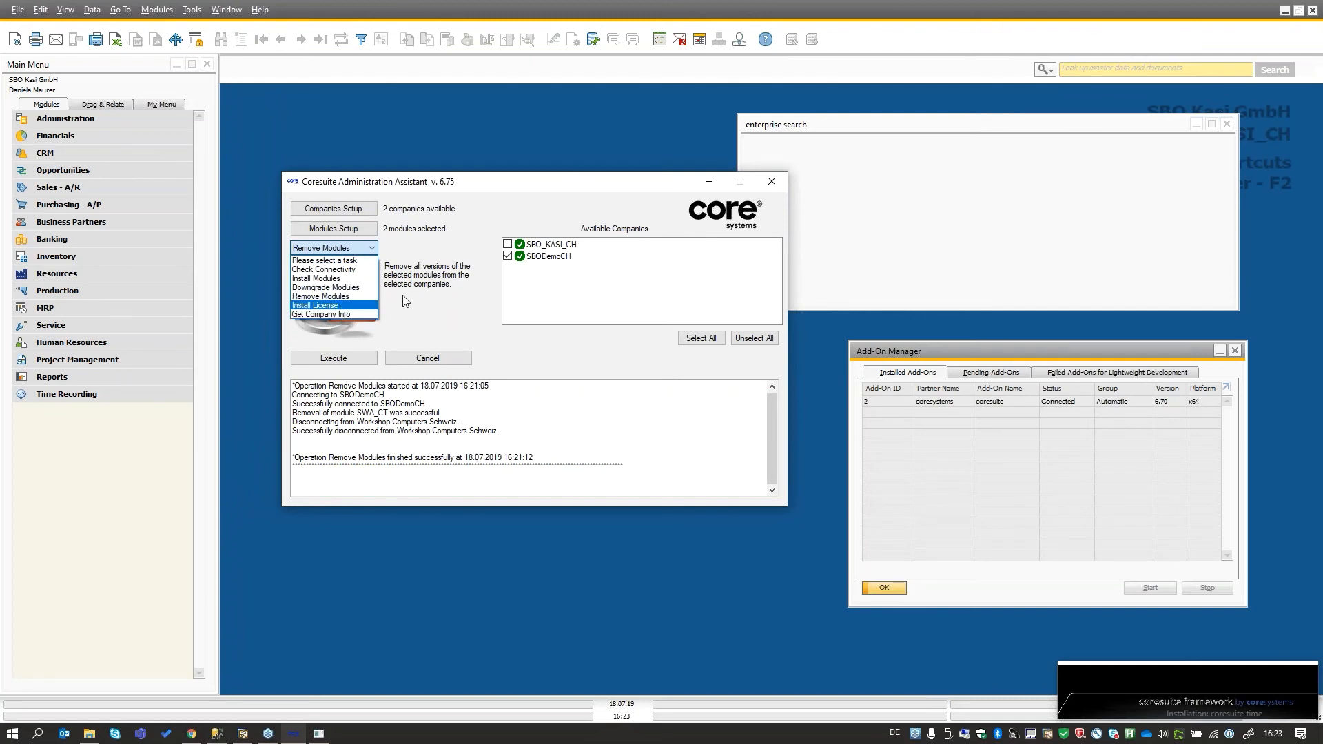
click(350, 306)
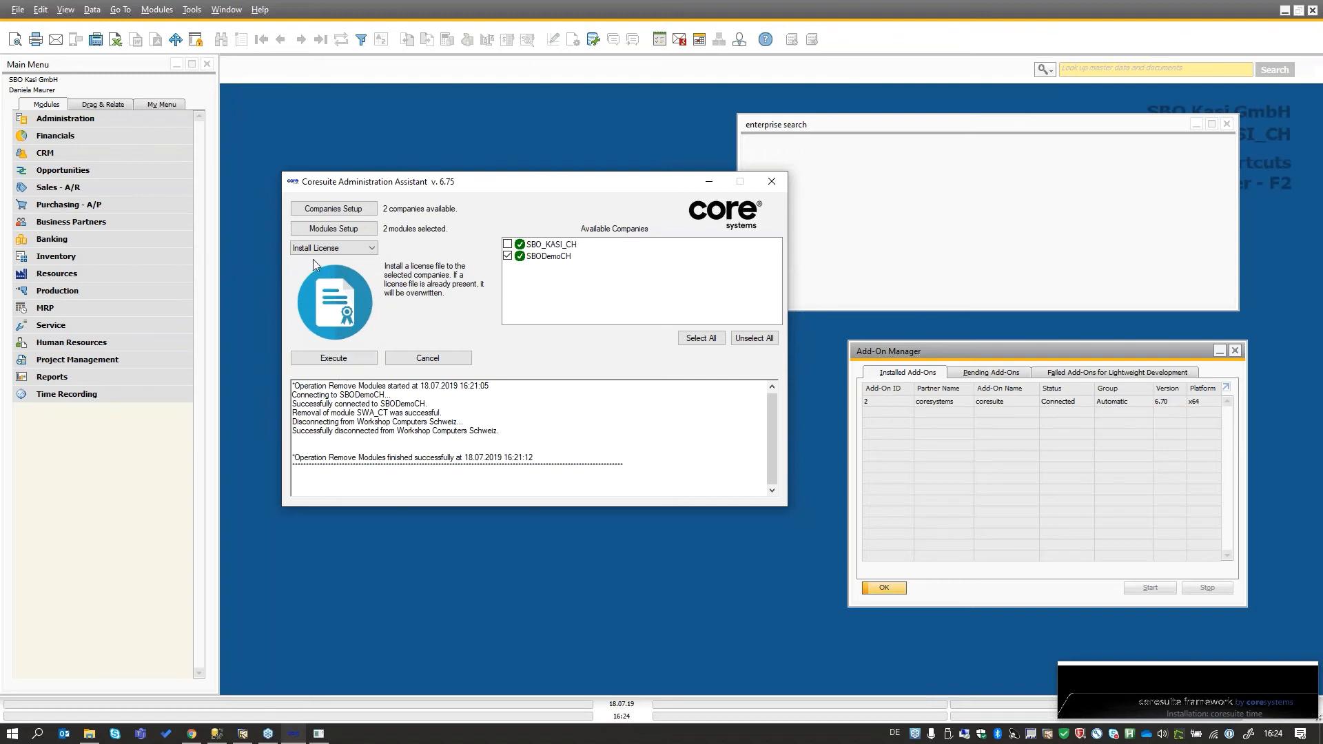
click(507, 255)
click(508, 244)
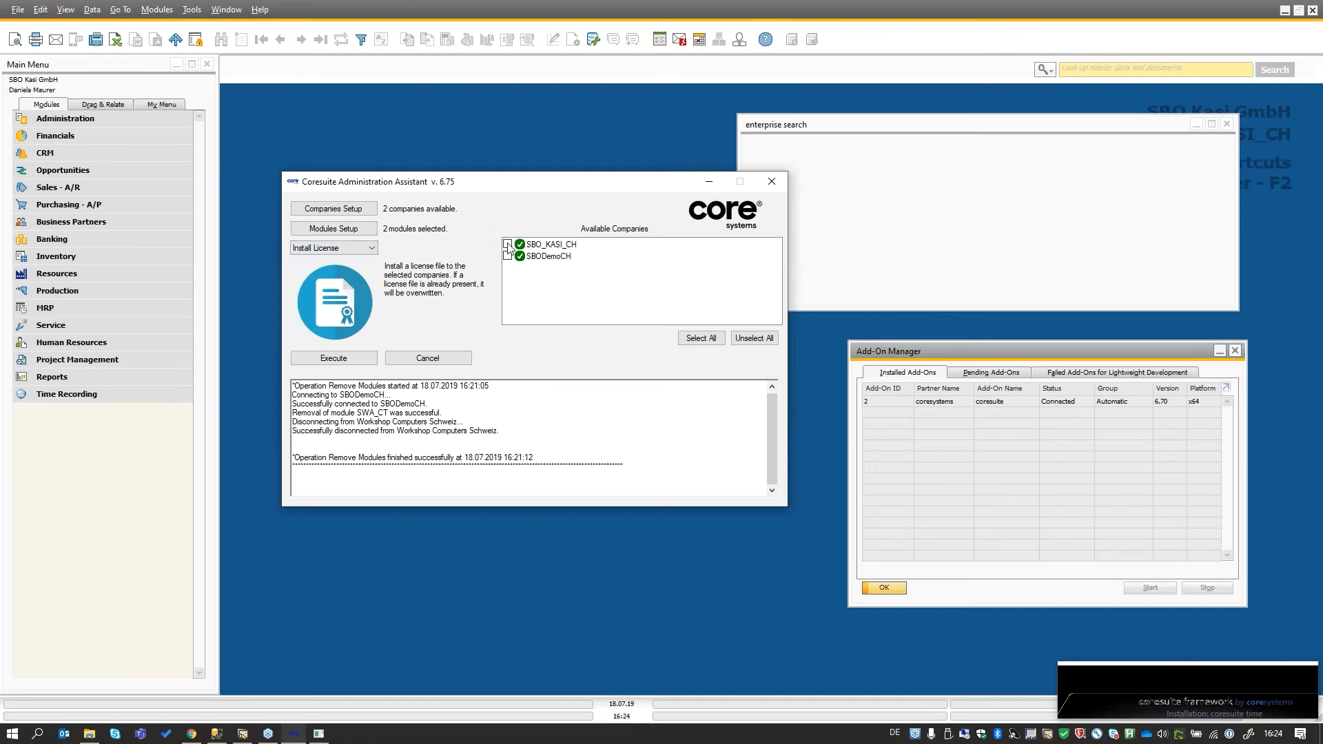
- Execute the license installation using the coresuite license XML file from the 00_Coresuite Administration Assistan Webinar folder and check the operation log
click(340, 359)
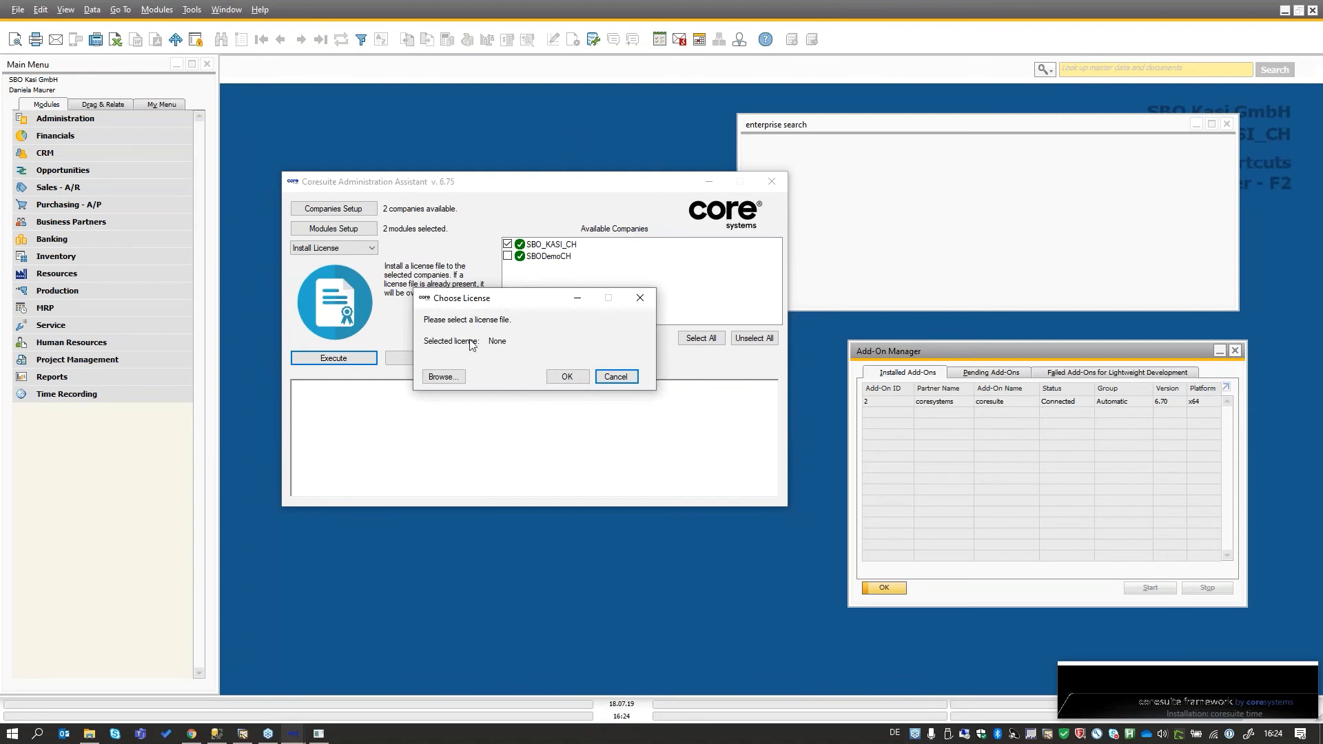
click(446, 377)
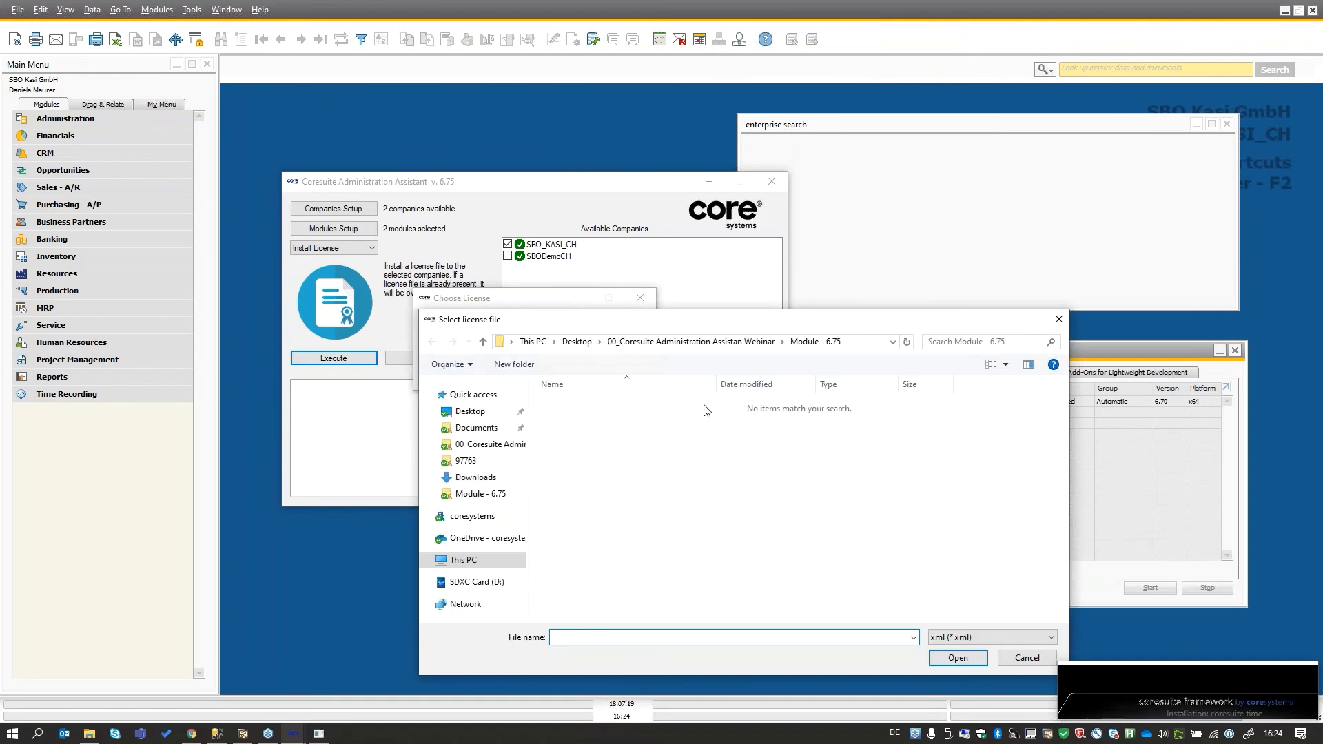
click(692, 342)
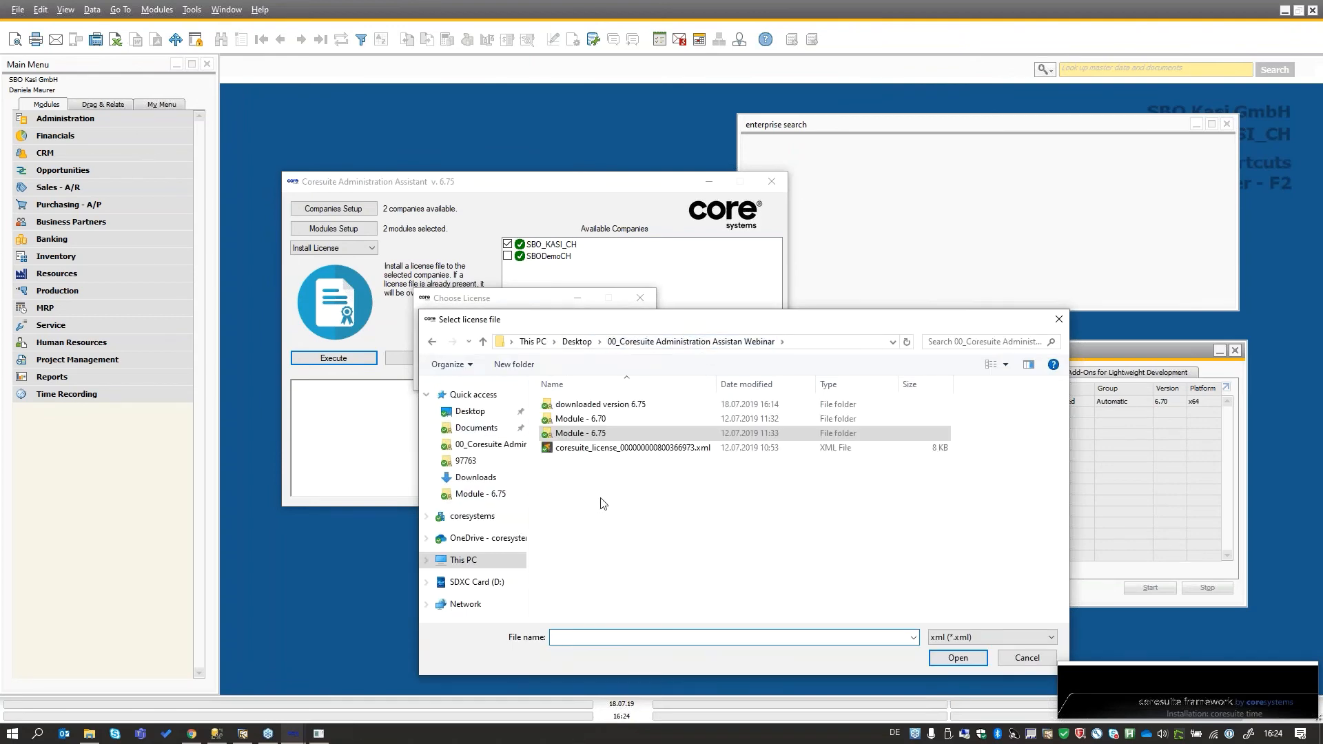
click(697, 451)
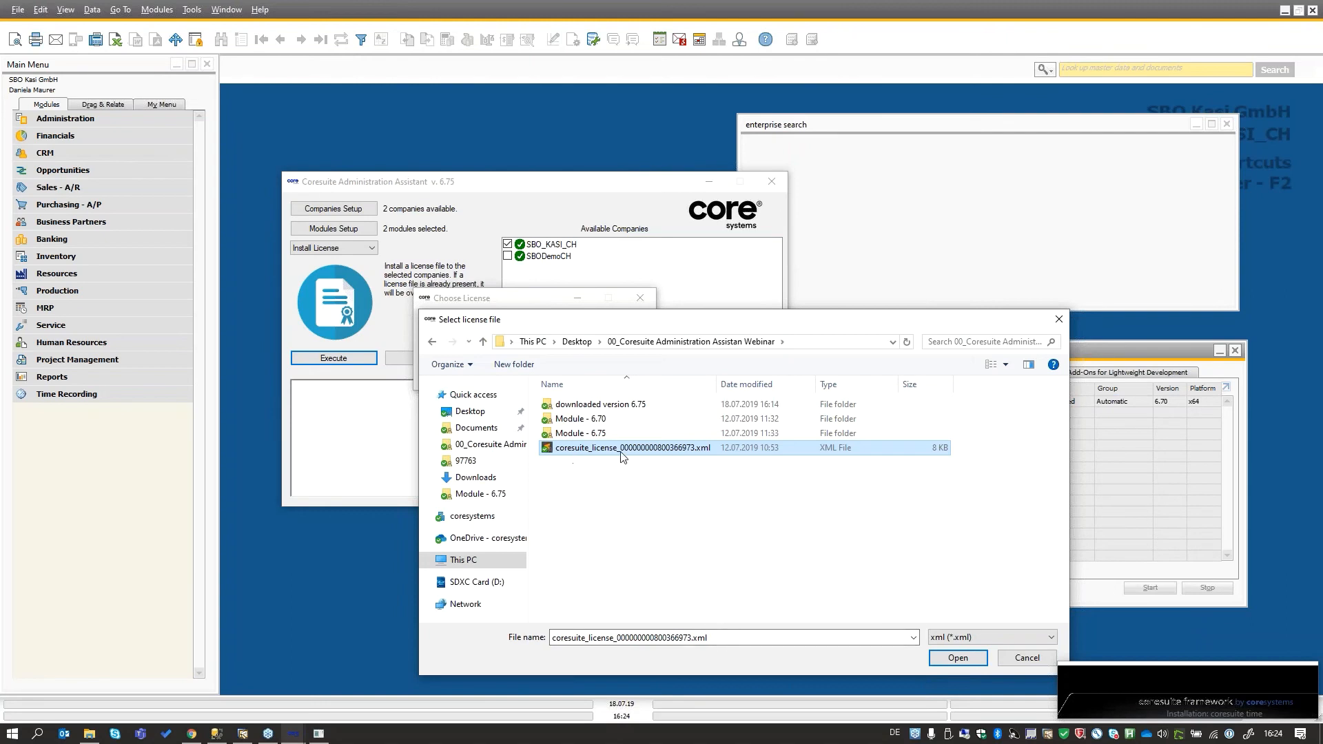
double_click(639, 449)
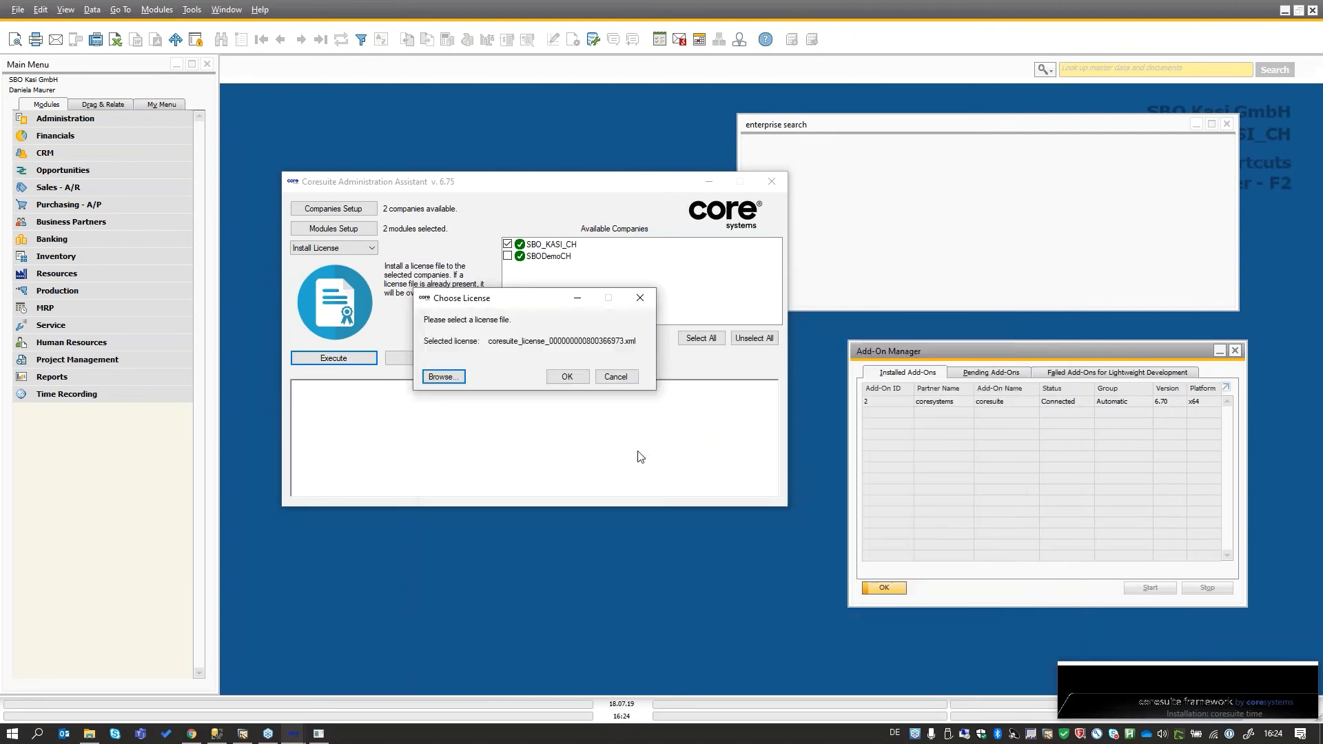
click(565, 376)
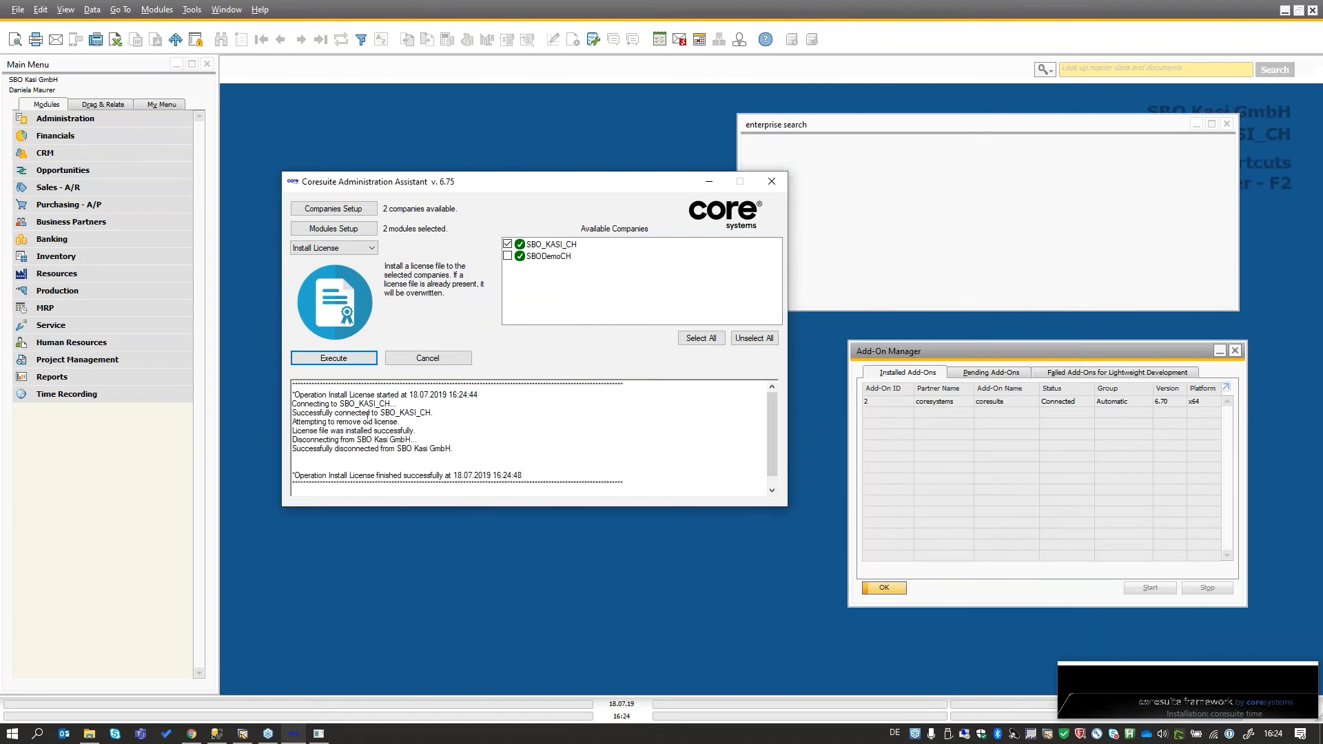
mouse_move(293, 421)
mouse_down()
mouse_move(399, 425)
mouse_move(295, 434)
mouse_up()
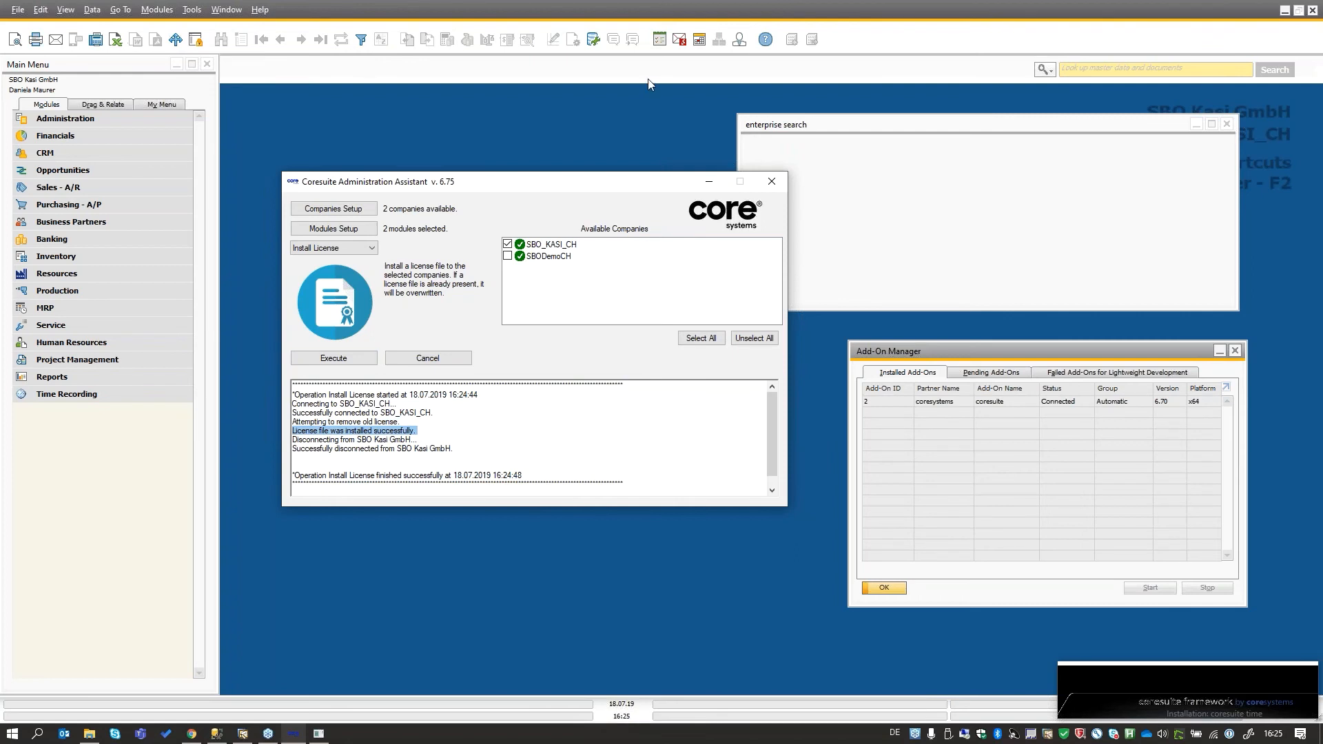
- Run the Get Company Info task for SBO_KASI_CH only, review the listed module versions and close the company details
click(353, 249)
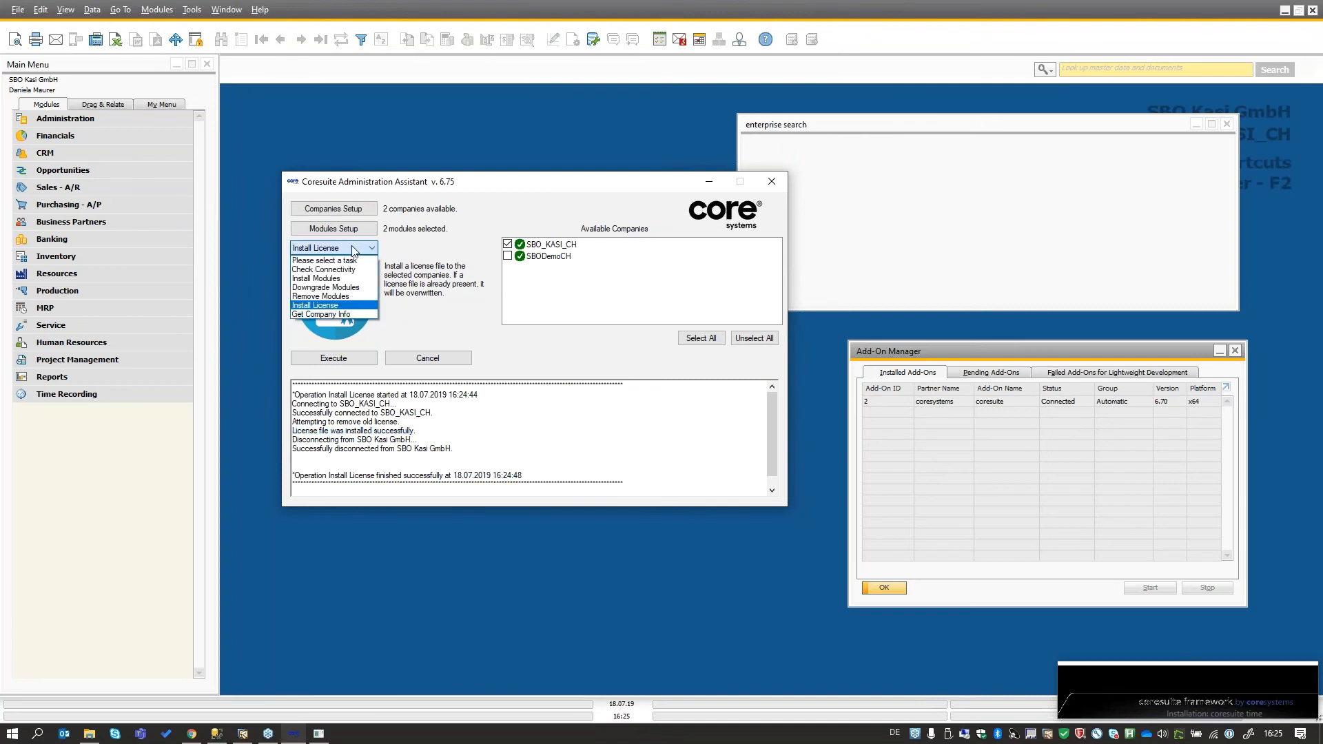
click(370, 315)
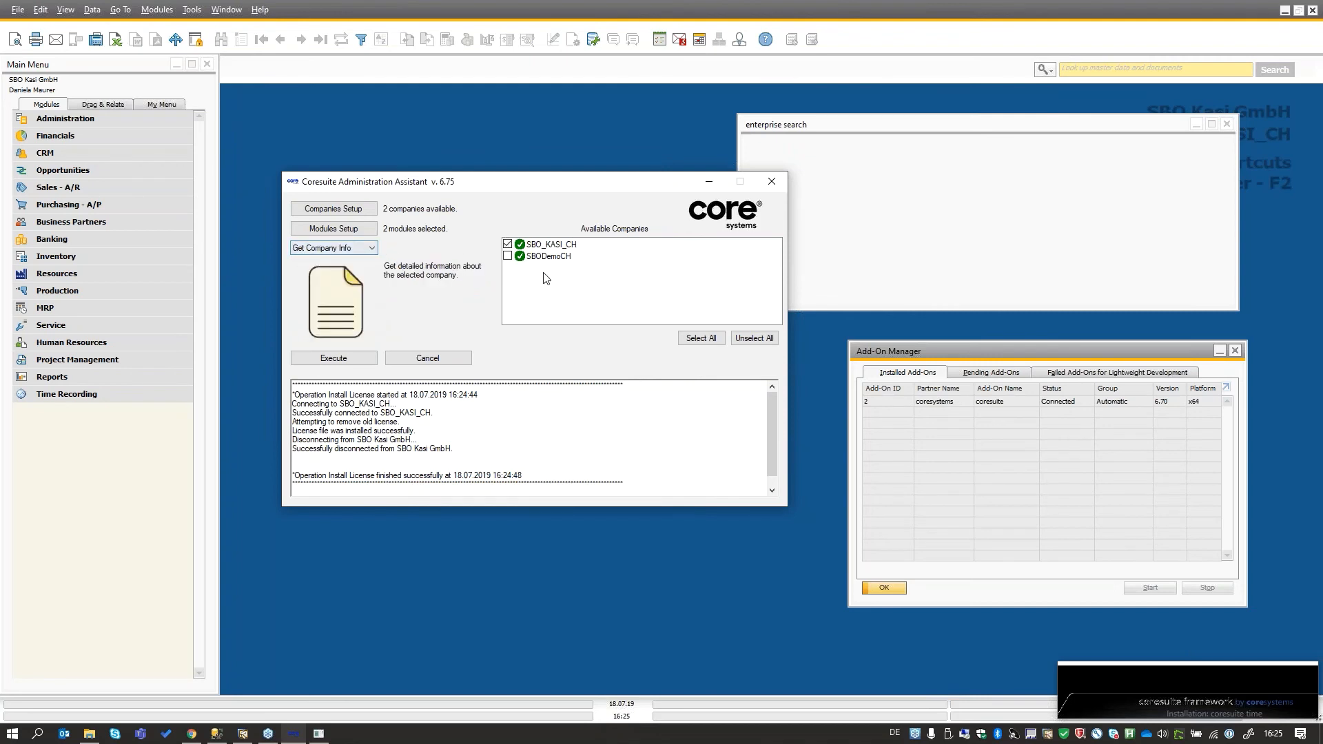
click(508, 256)
click(508, 256)
click(336, 361)
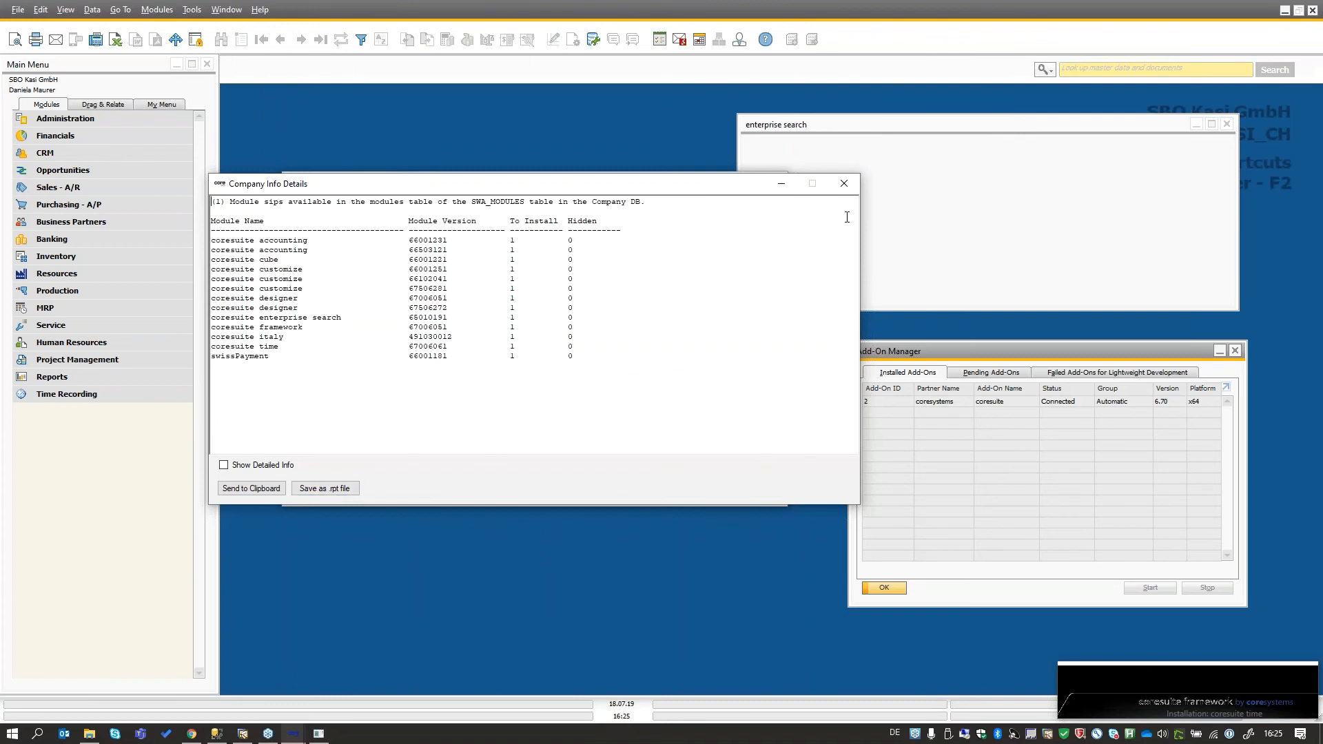
click(856, 183)
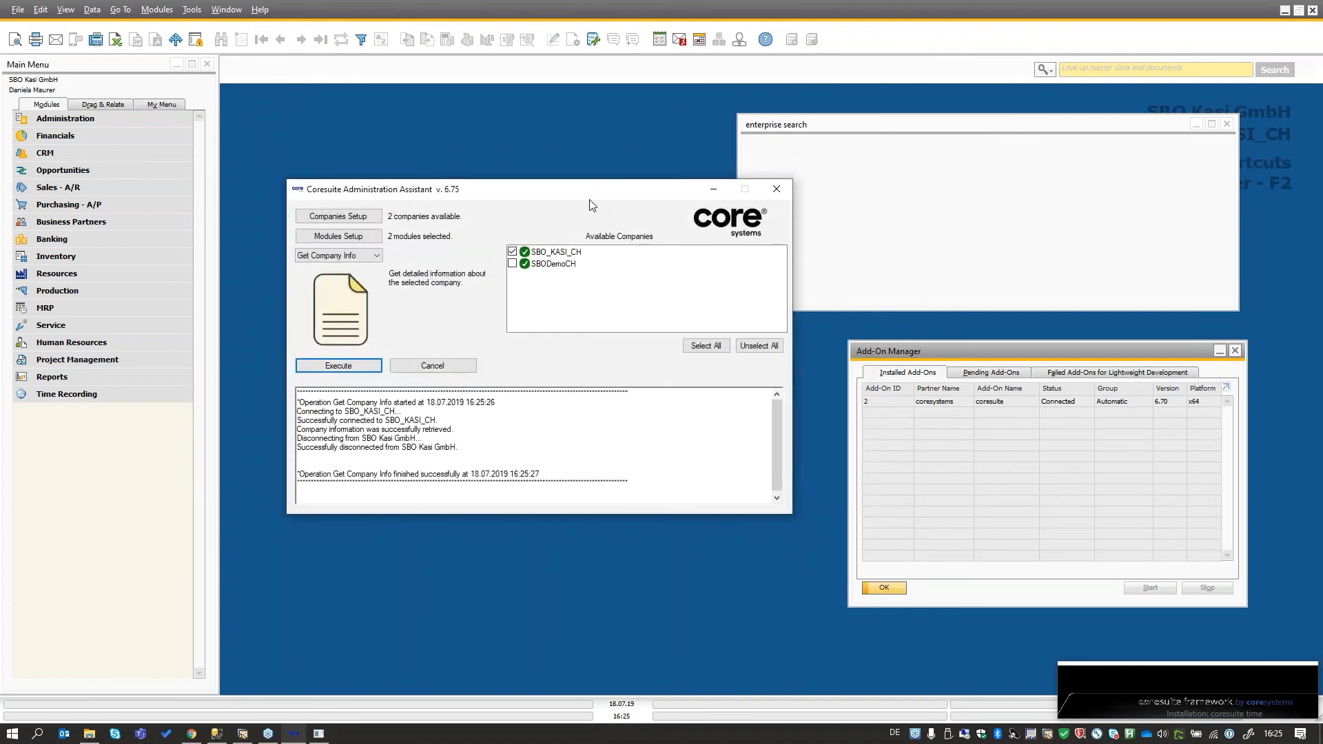
click(379, 266)
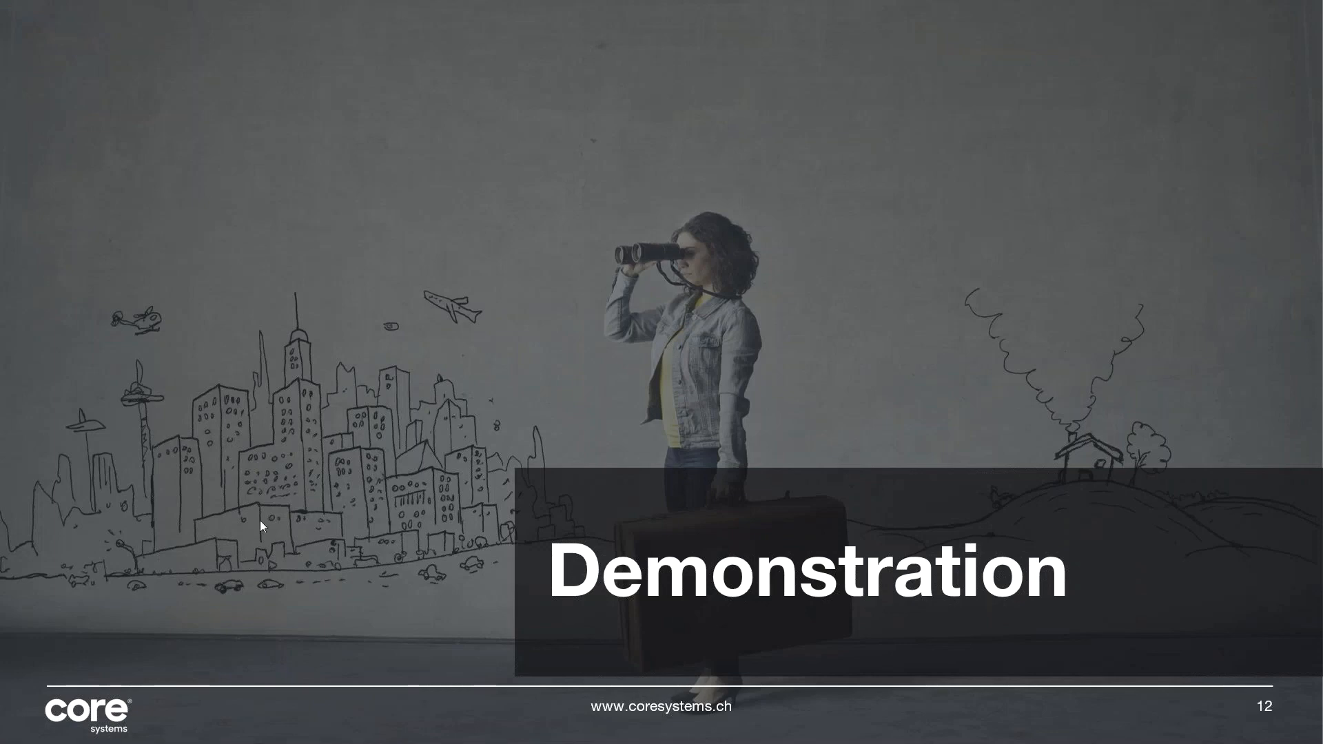
click(857, 313)
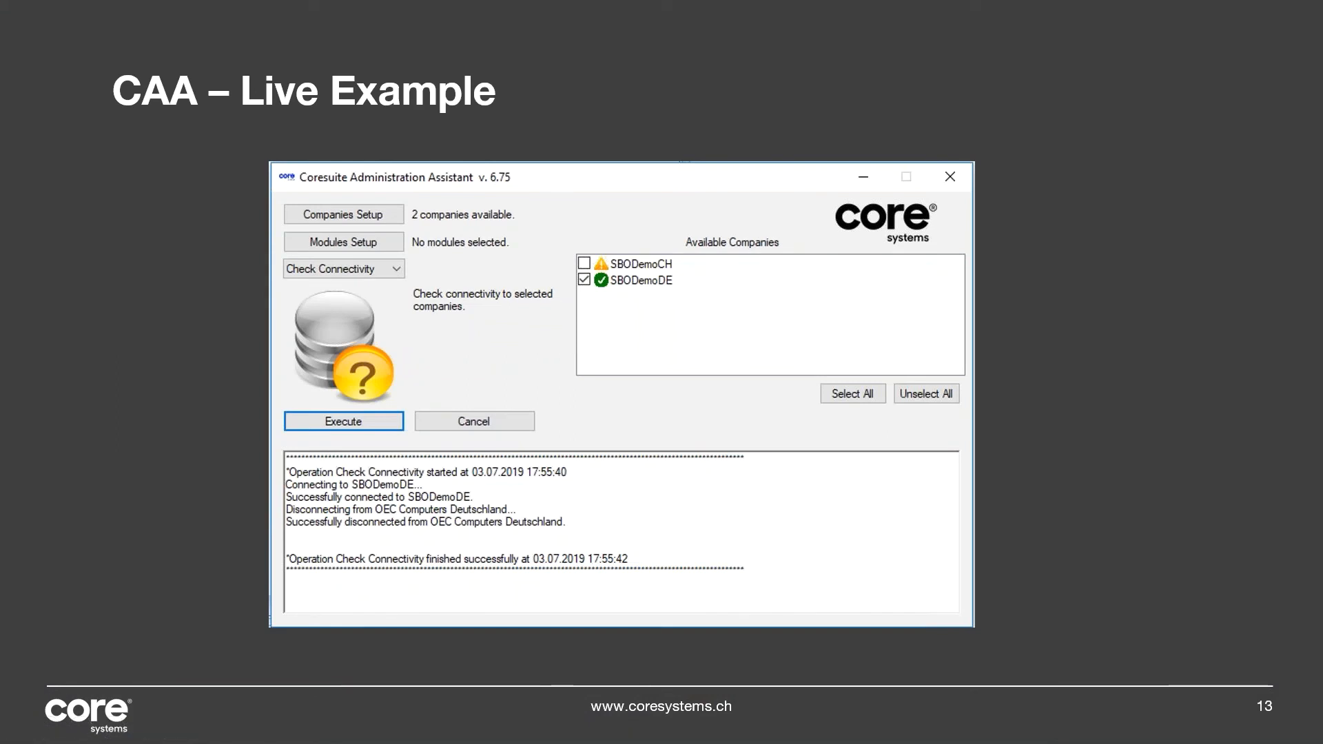
key(Right)
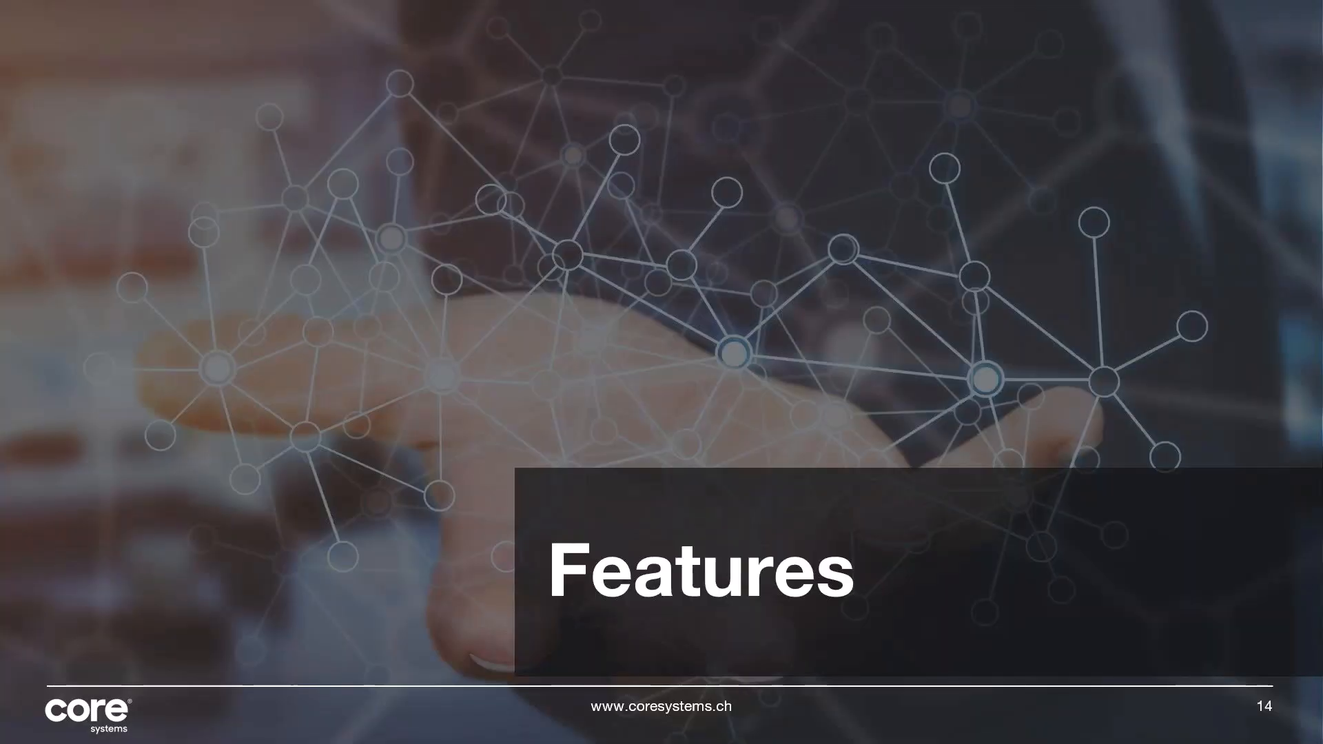
key(Right)
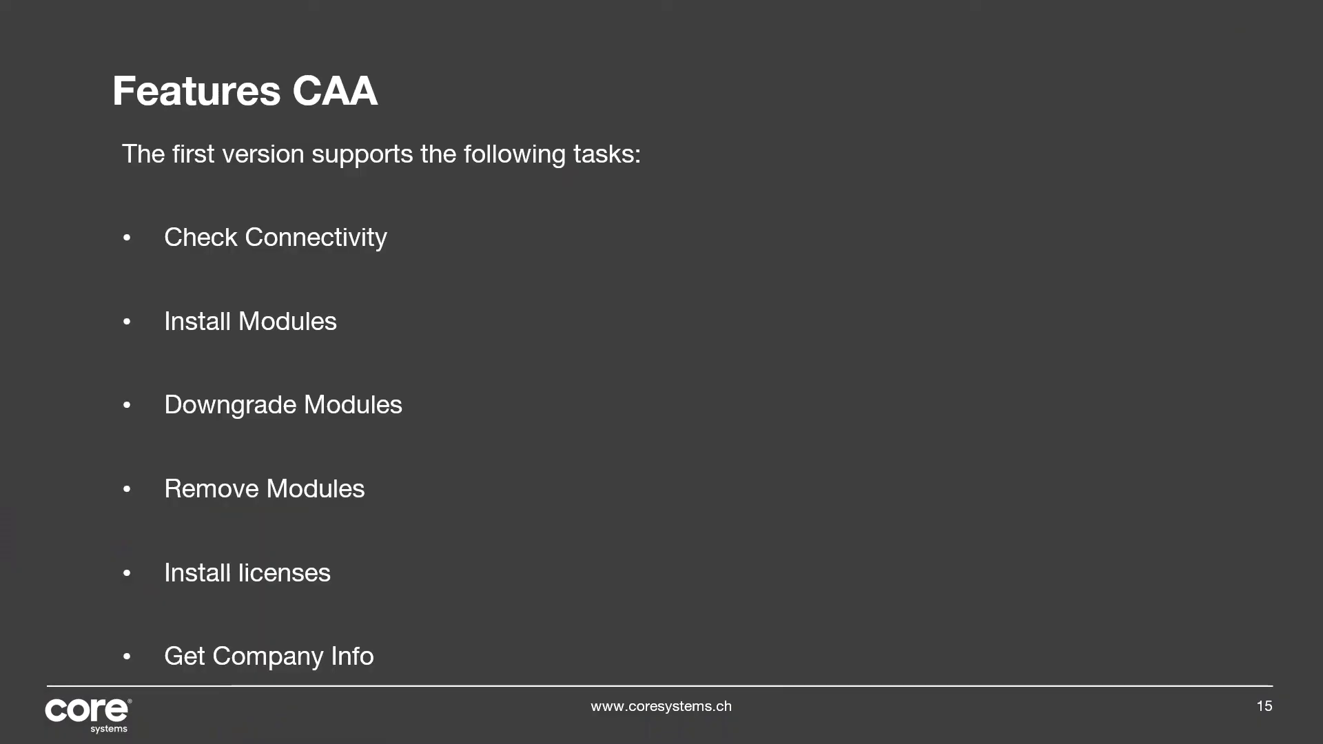